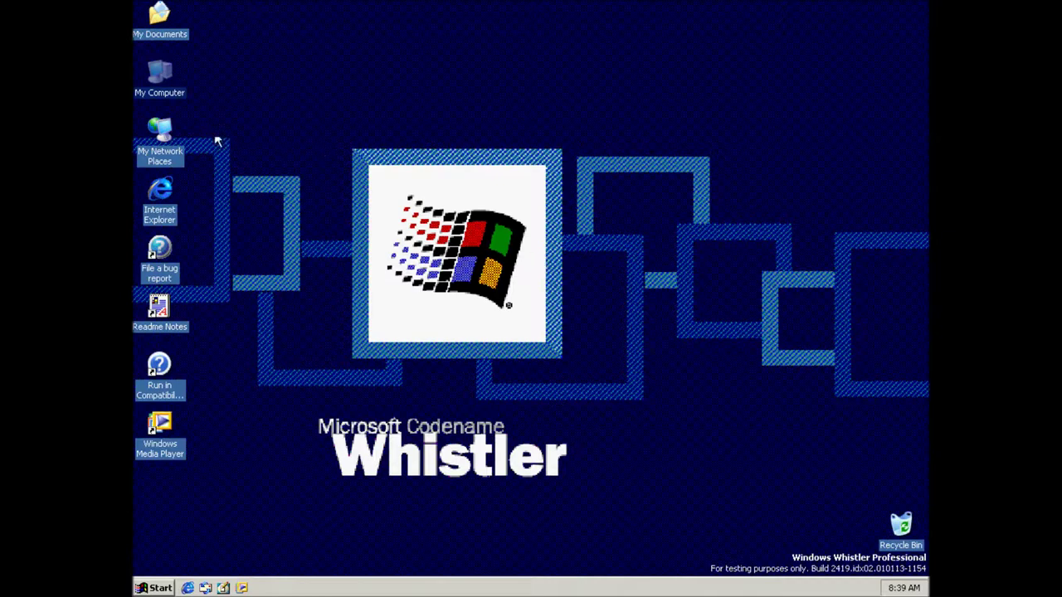
Step: Open the Whistler CD (E:) from My Computer, close My Computer, and start Install Windows Whistler
double_click(162, 78)
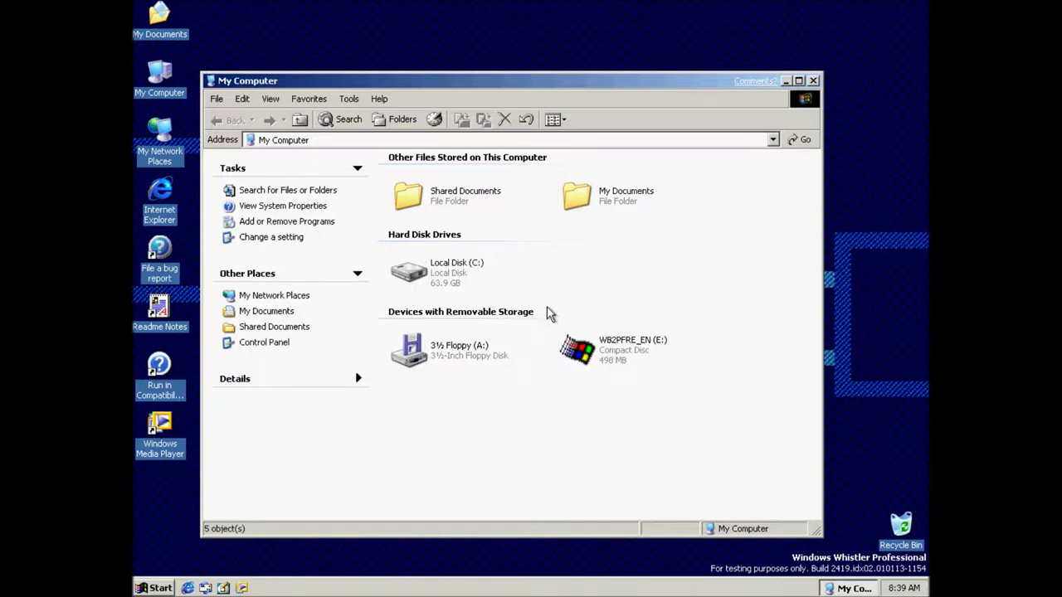
double_click(604, 357)
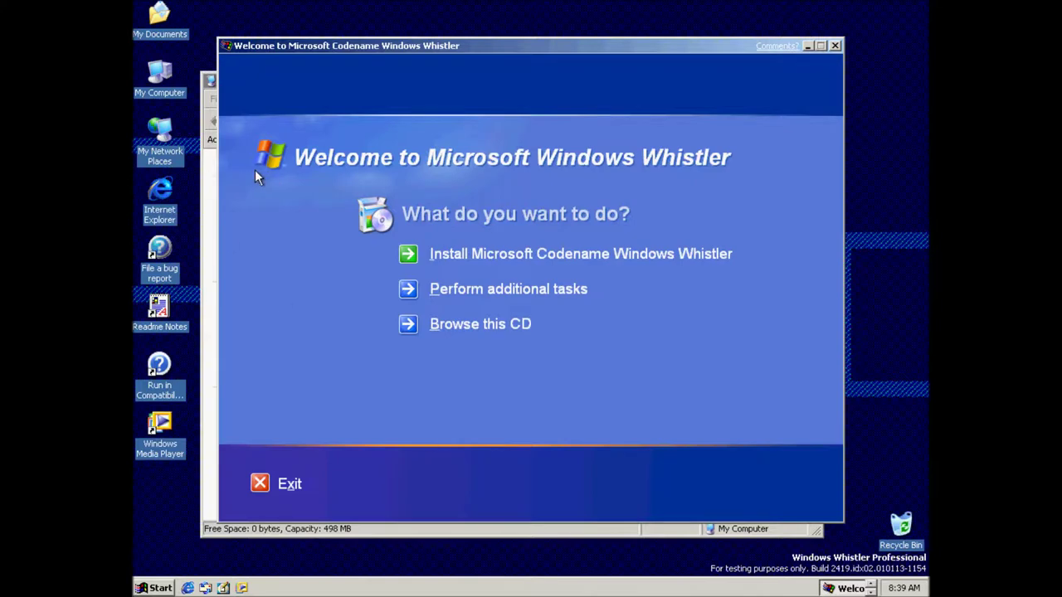
click(210, 80)
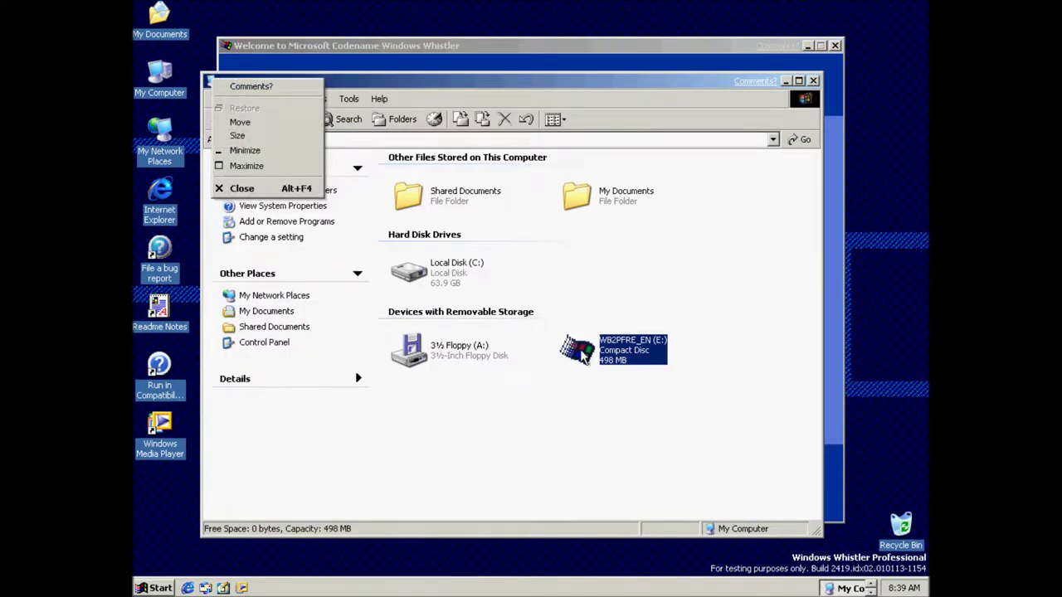
click(813, 80)
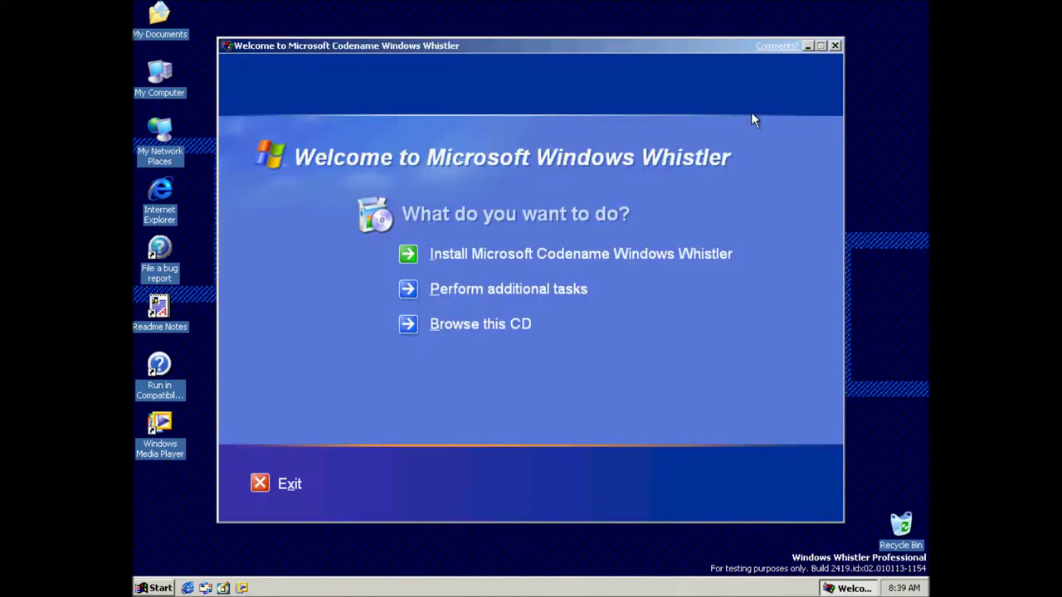
click(589, 255)
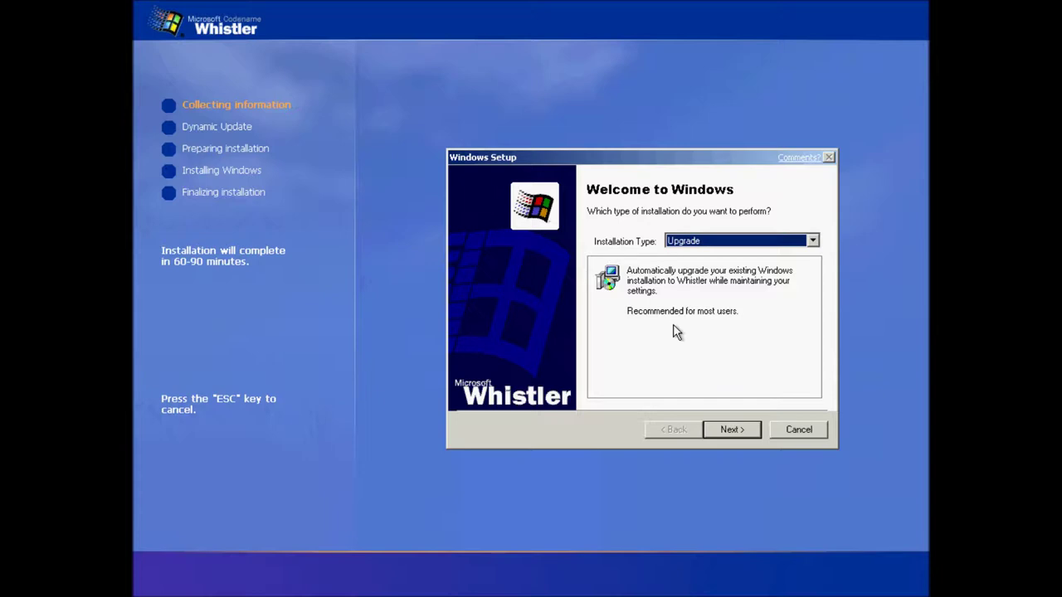
Step: Continue with the Upgrade installation type and accept the 180-day license agreement
click(739, 429)
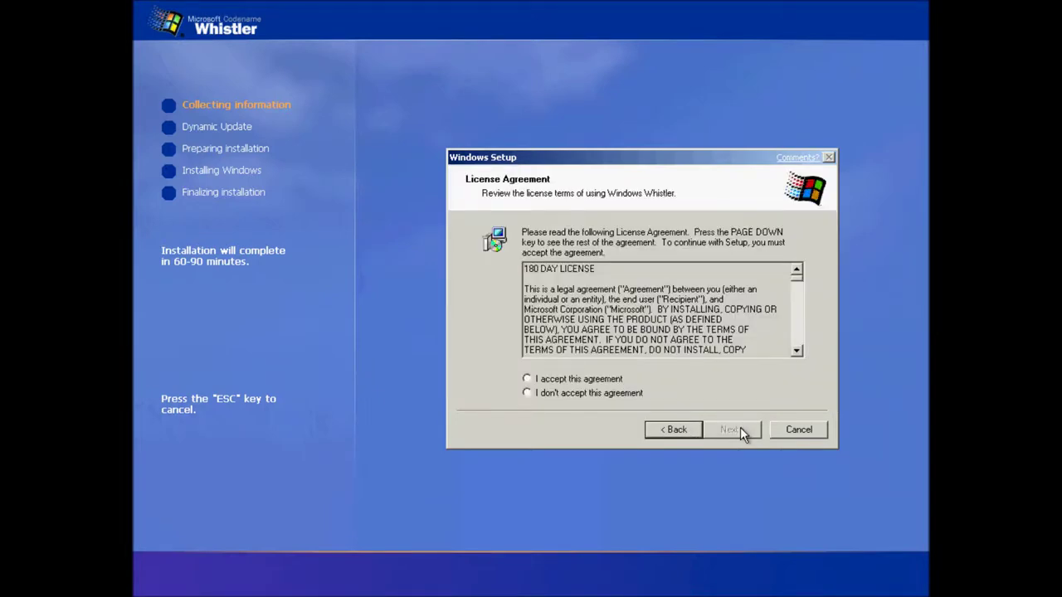
click(622, 380)
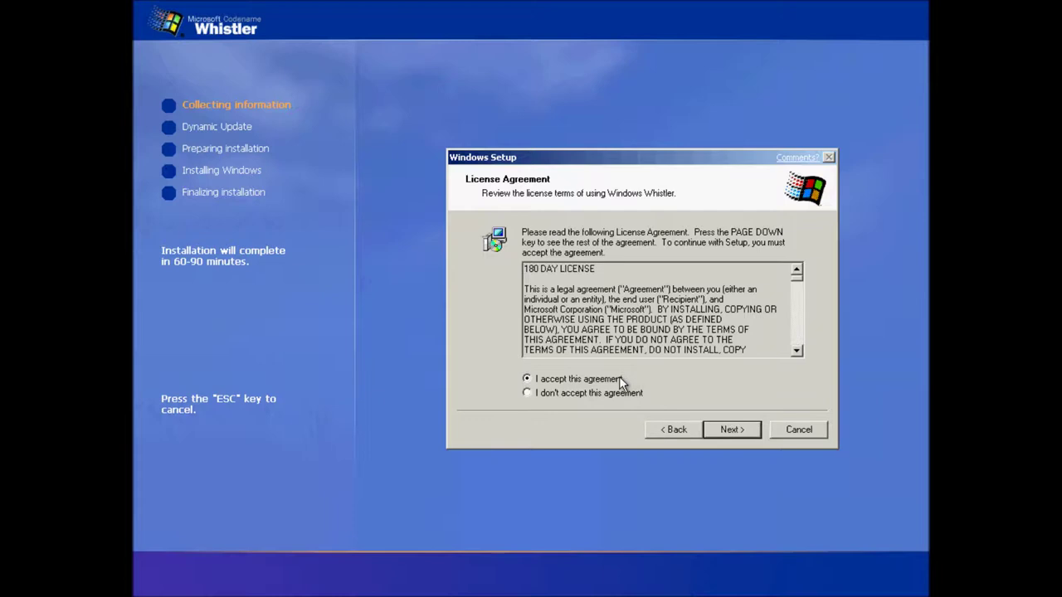
click(734, 430)
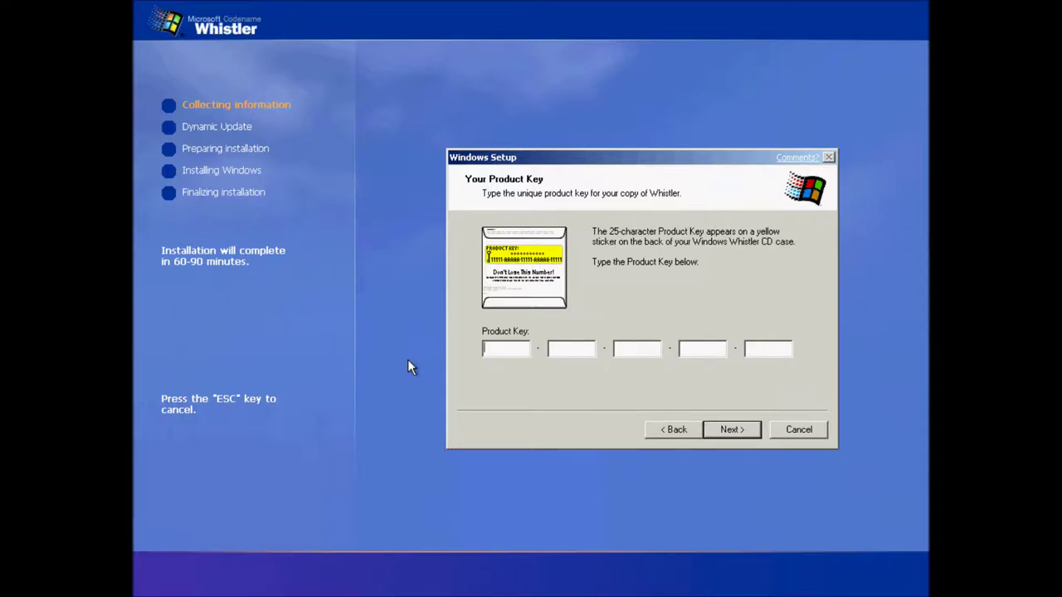
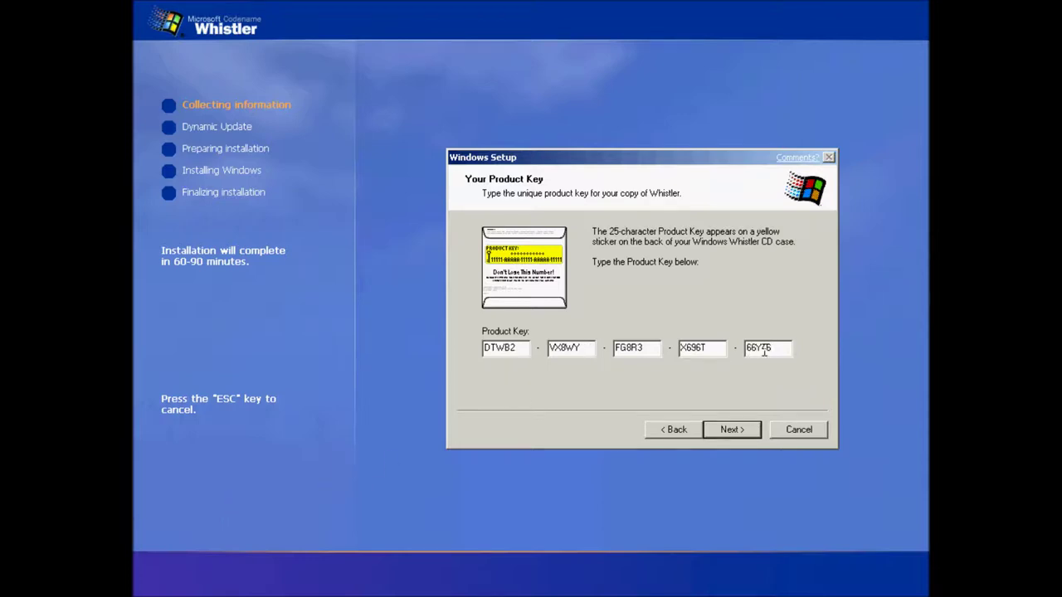
Step: Enter the 25-character product key in the Product Key boxes and continue
click(726, 429)
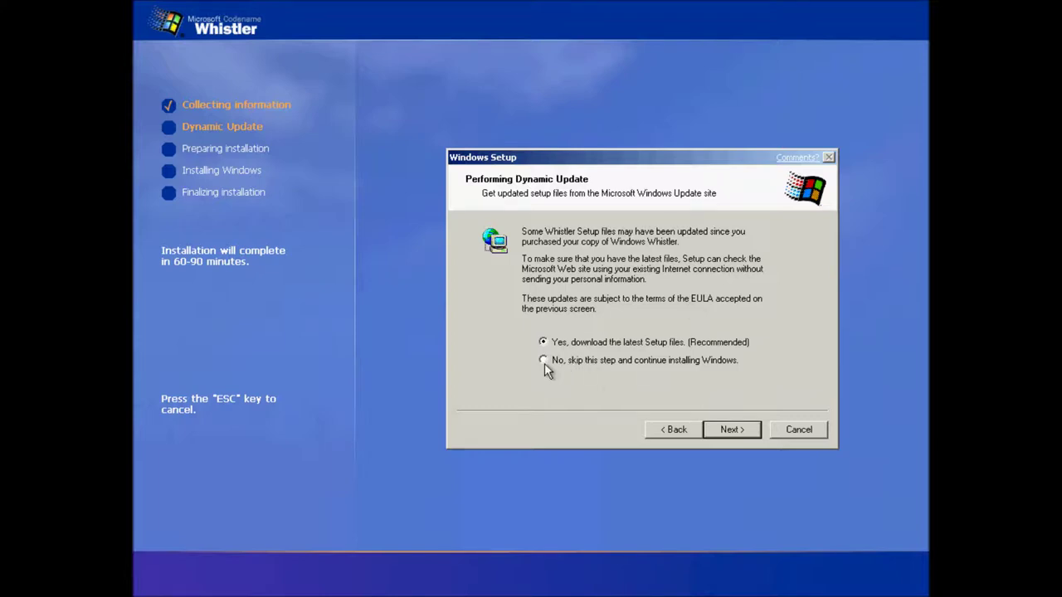
Step: Keep 'Yes, download the latest Setup files' selected and proceed to Preparing installation
click(734, 430)
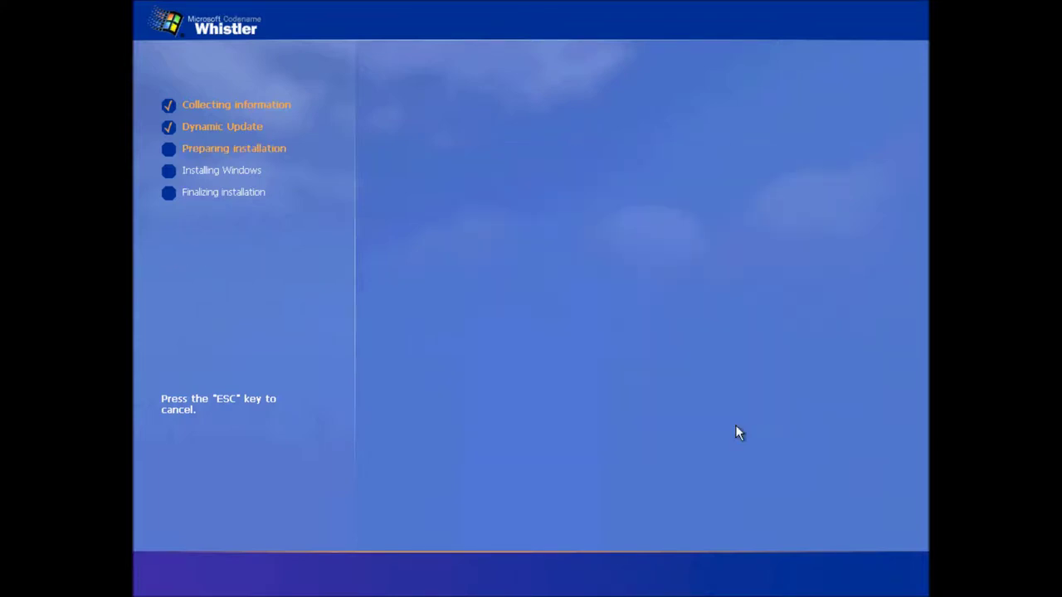
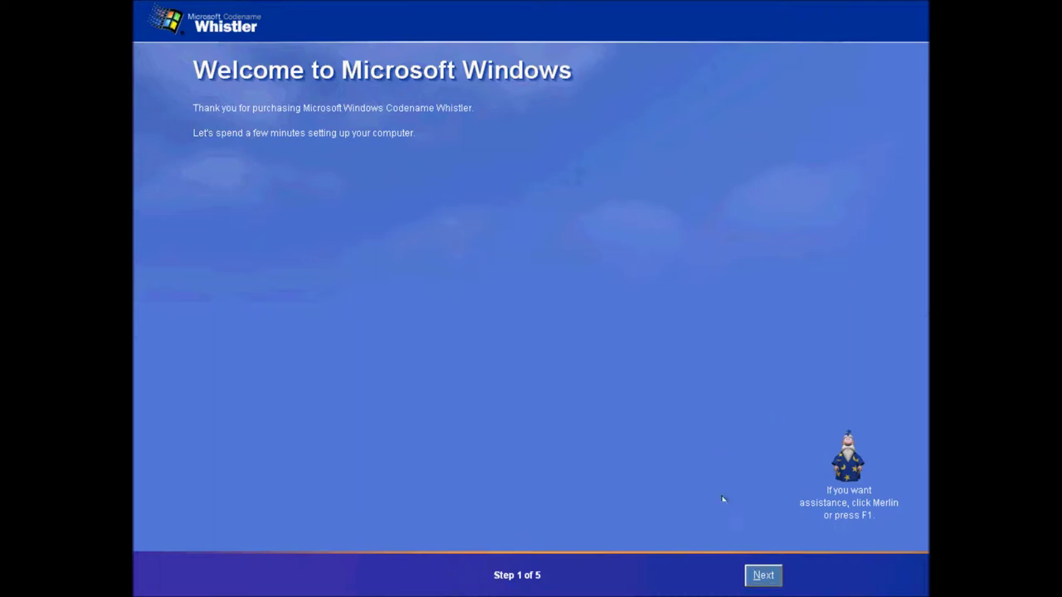
Step: Choose a direct Internet connection and online activation, keeping the entered name
click(773, 571)
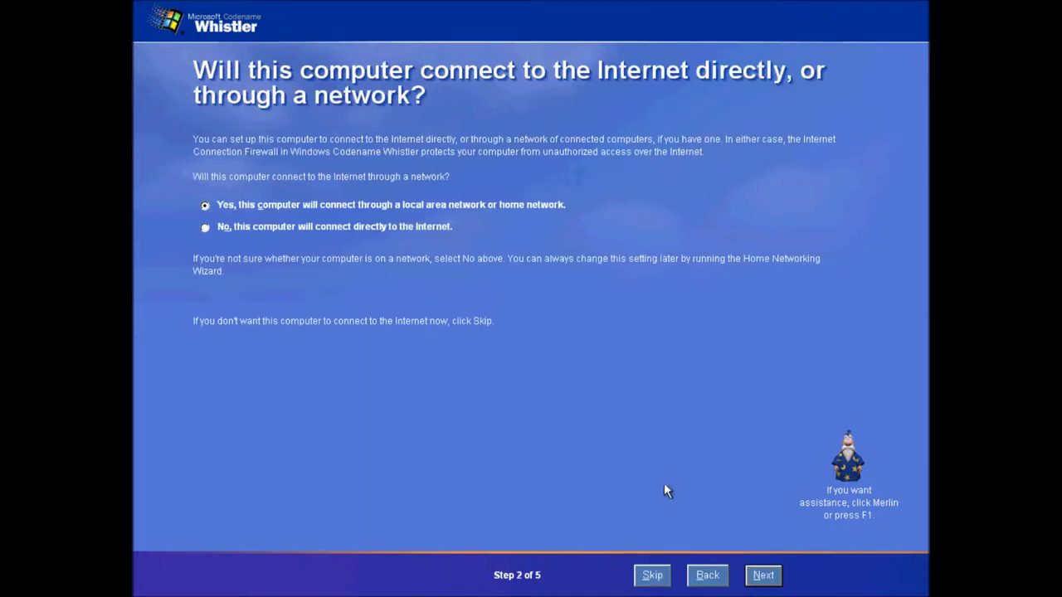
click(395, 227)
click(763, 575)
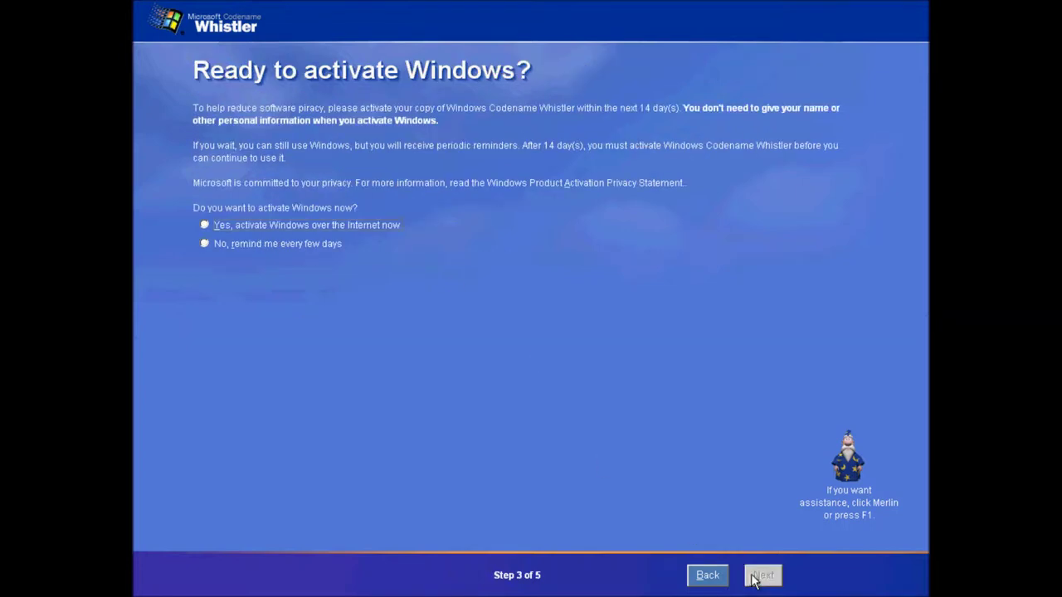
click(384, 229)
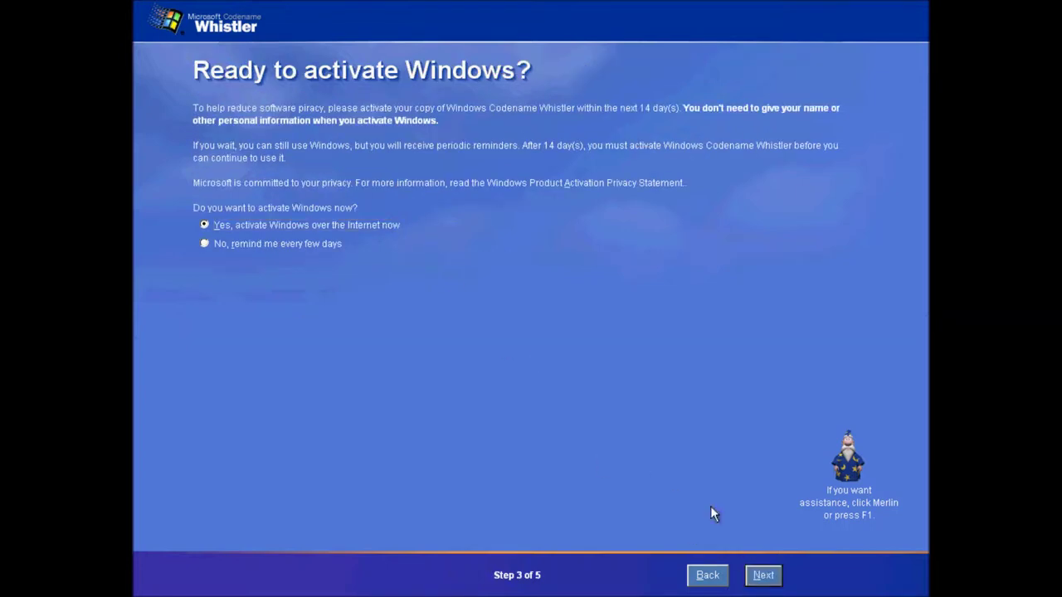
click(760, 575)
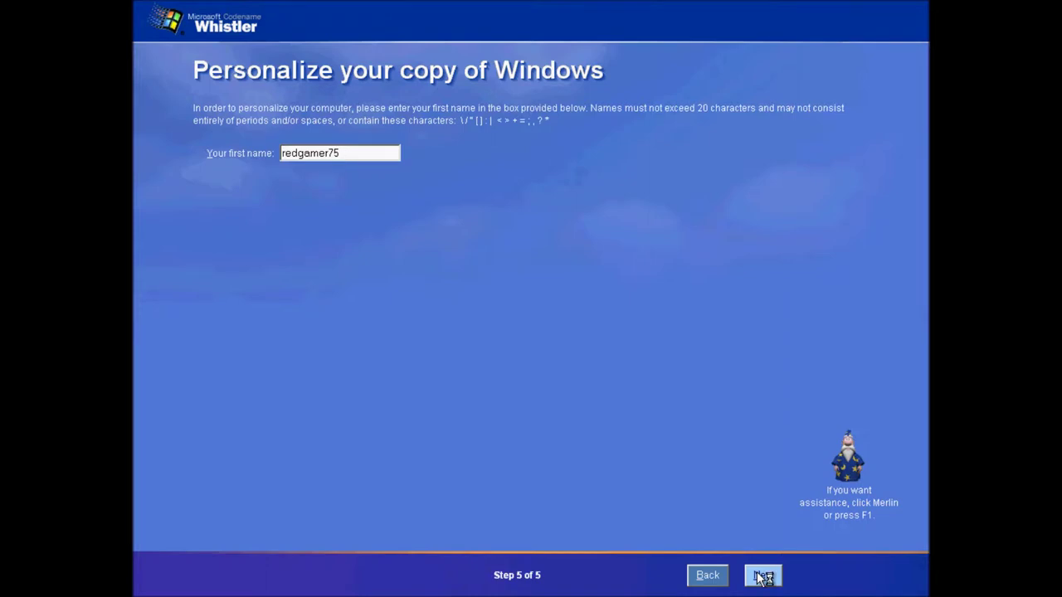
click(761, 576)
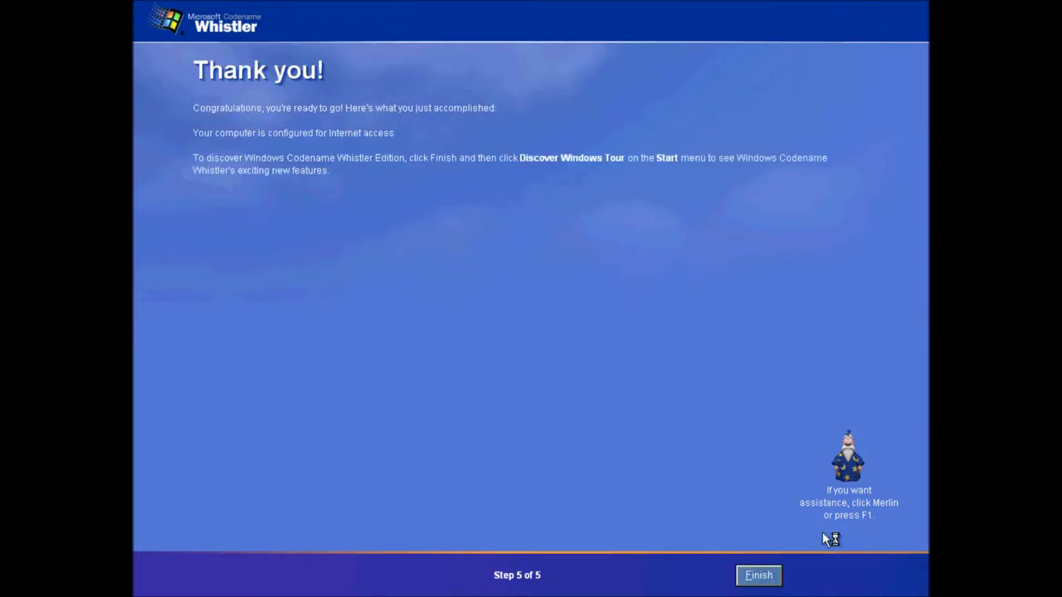
Step: Summon the Merlin assistant with F1, hide it, and finish the setup wizard
key(F1)
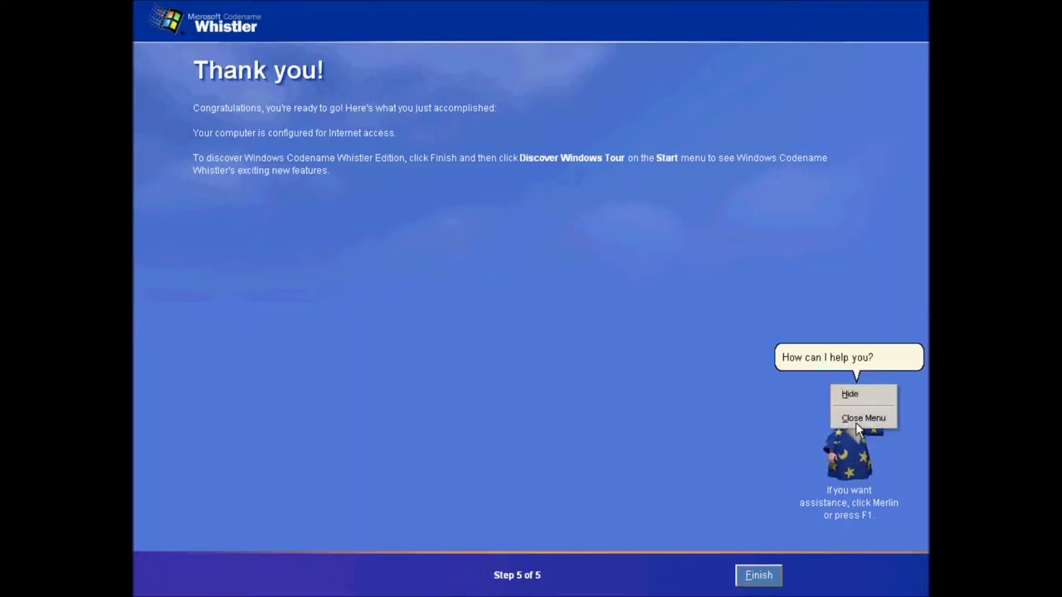
click(753, 412)
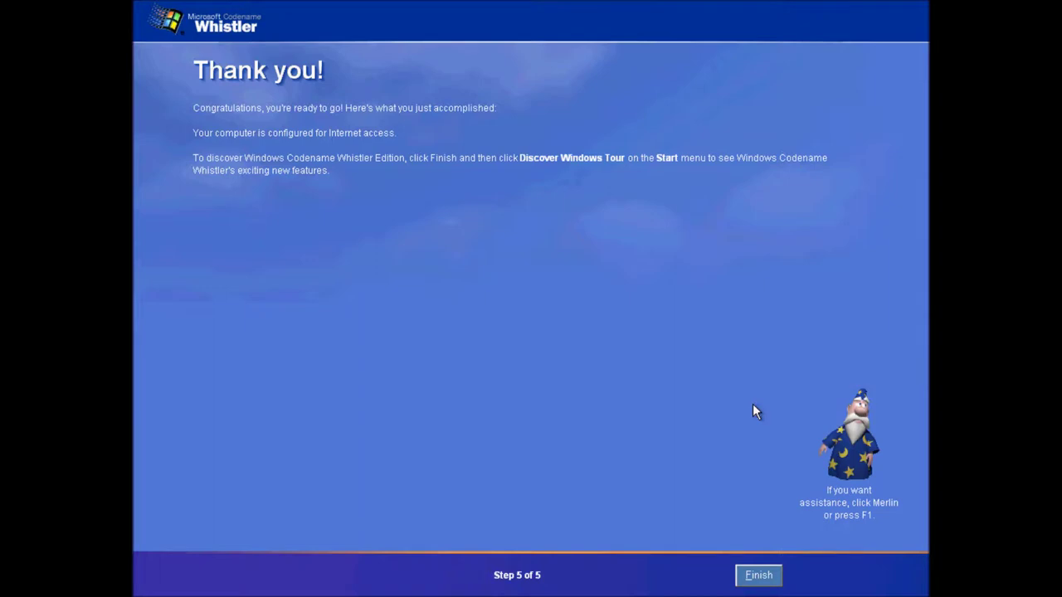
click(860, 433)
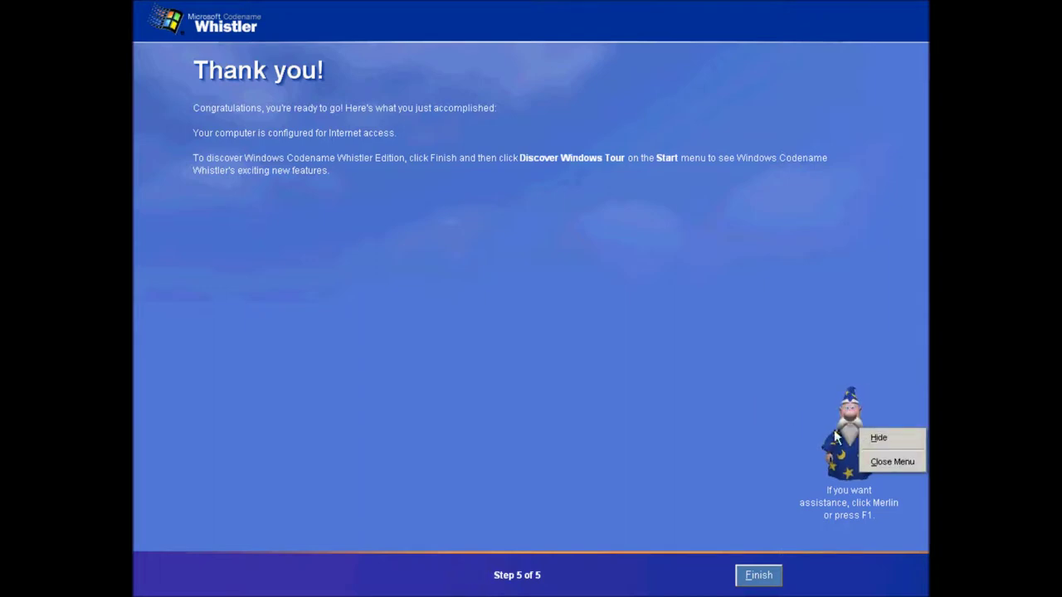
click(885, 440)
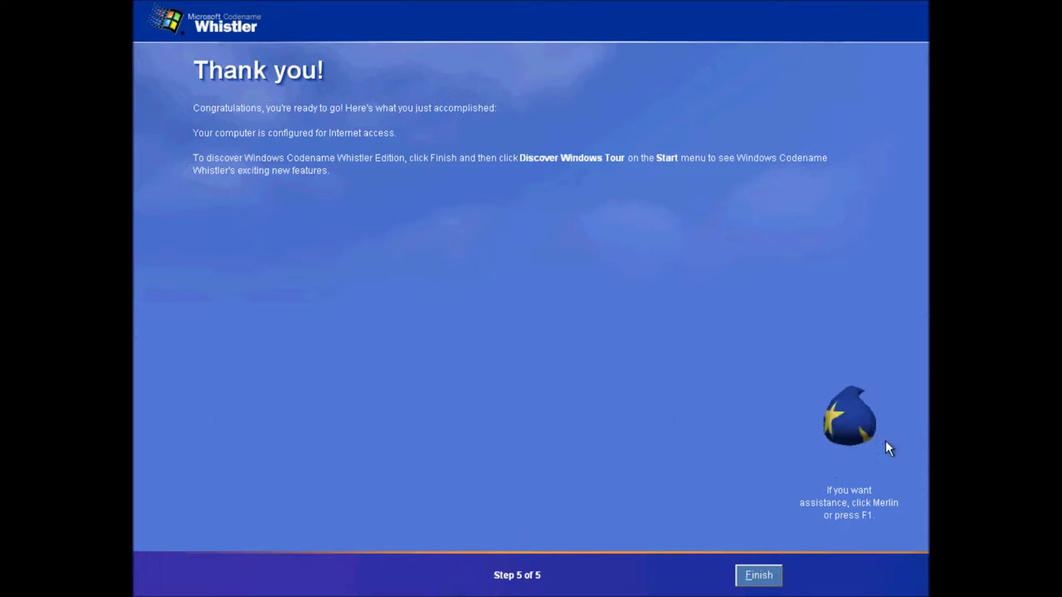
click(749, 581)
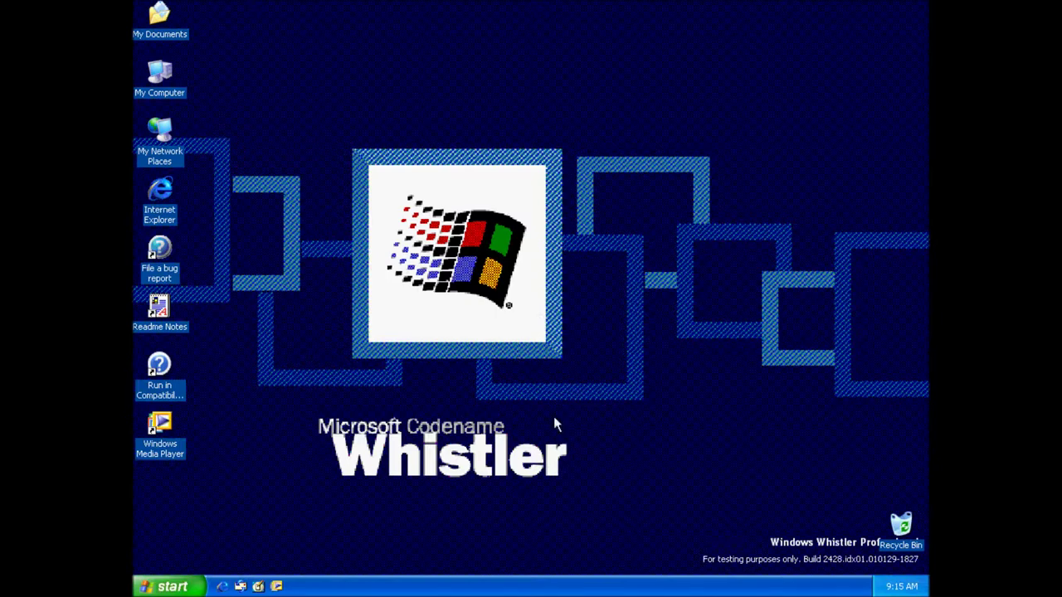
Step: Browse Programs > Accessories > System Tools in the Start menu, then open Settings > Control Panel
click(193, 587)
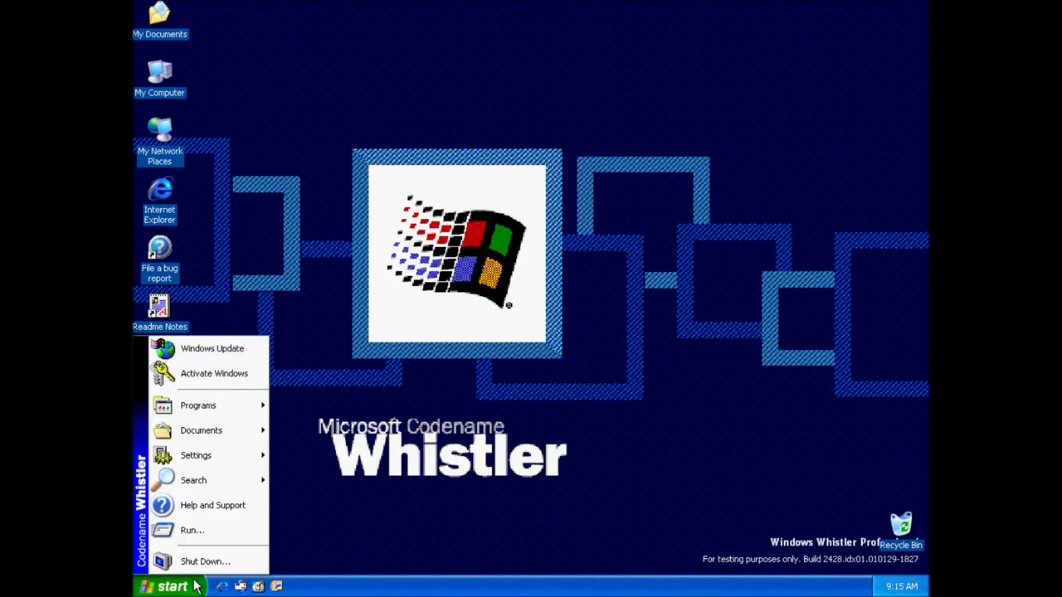
mouse_move(198, 407)
mouse_move(297, 404)
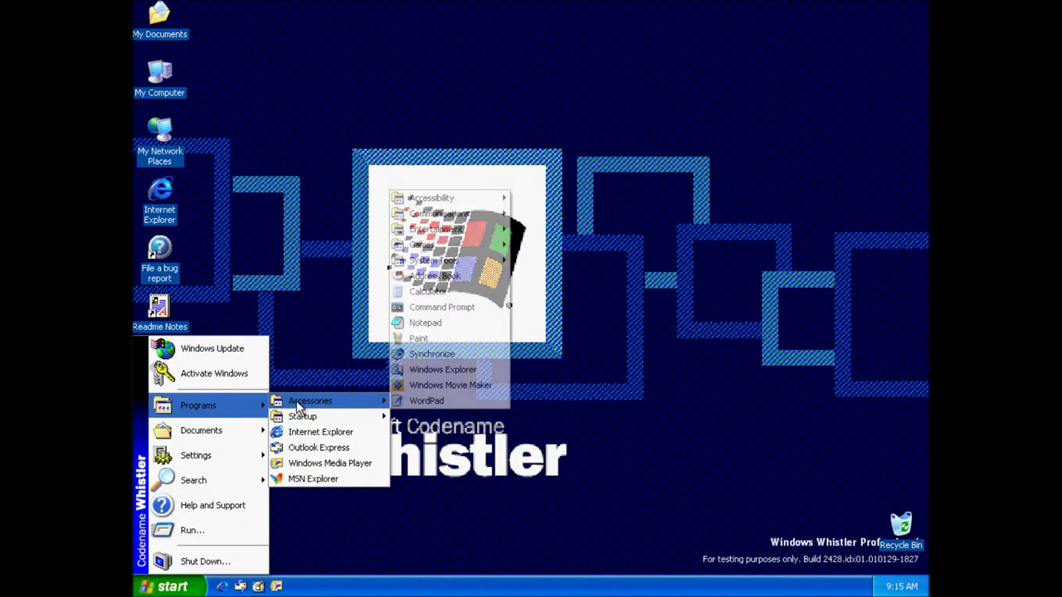
mouse_move(433, 251)
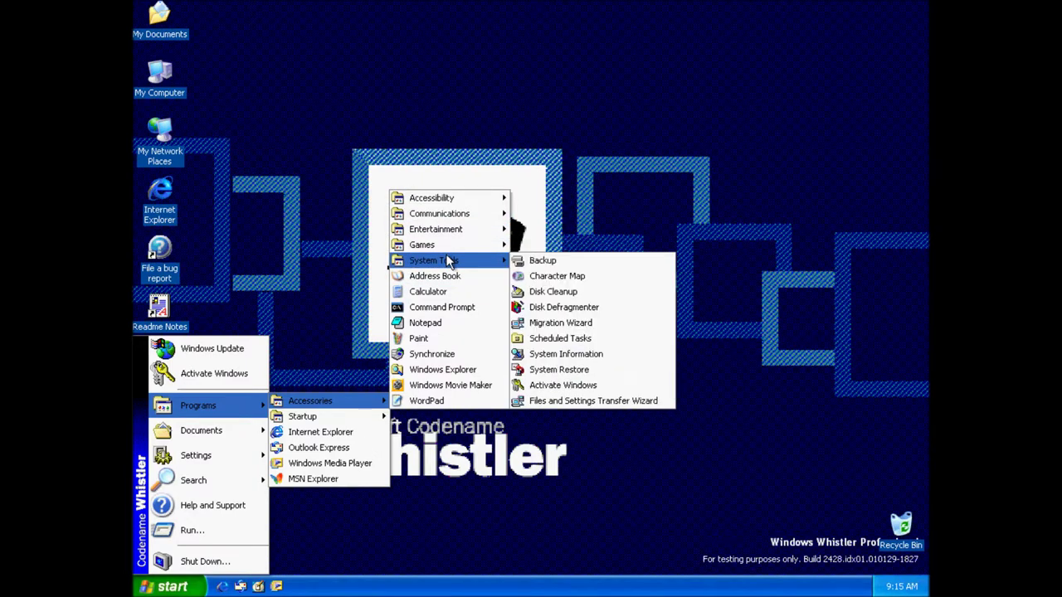
mouse_move(234, 457)
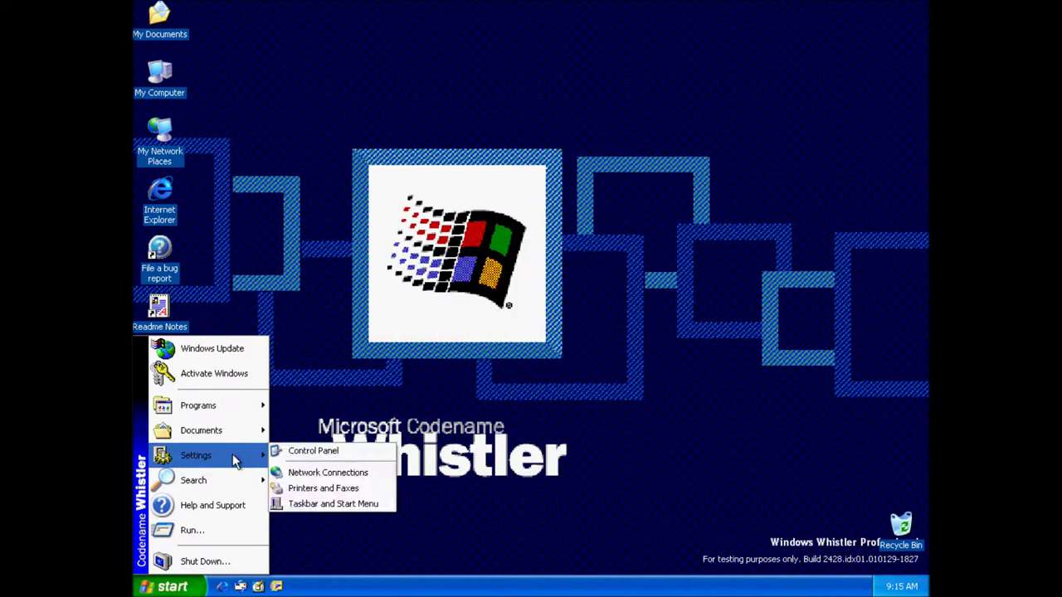
click(308, 452)
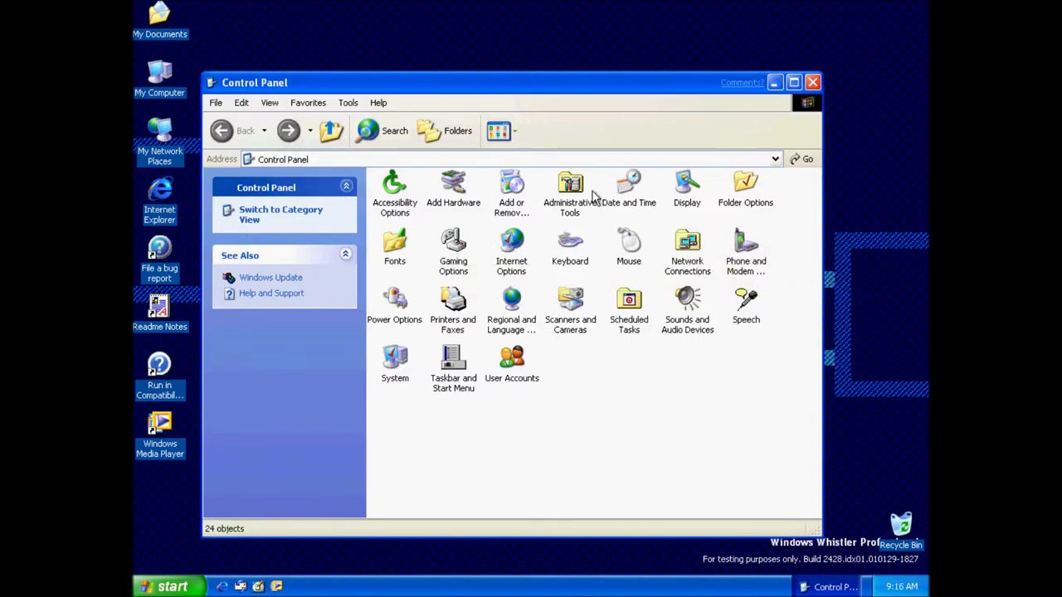
Step: Try the new and Classic Start menu styles in Taskbar and Start Menu properties, then cancel
click(813, 82)
click(459, 375)
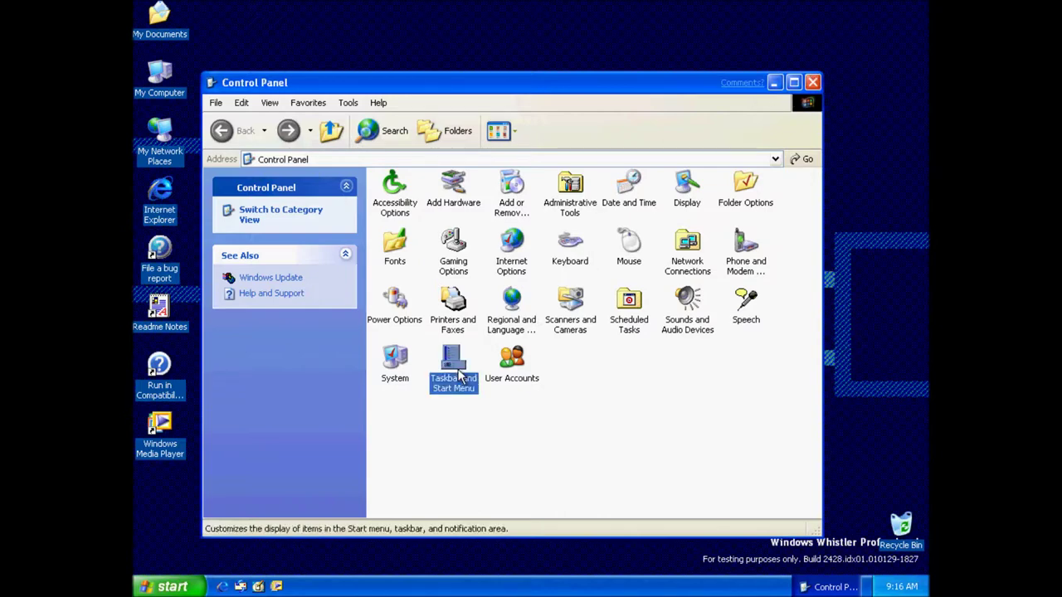
double_click(459, 375)
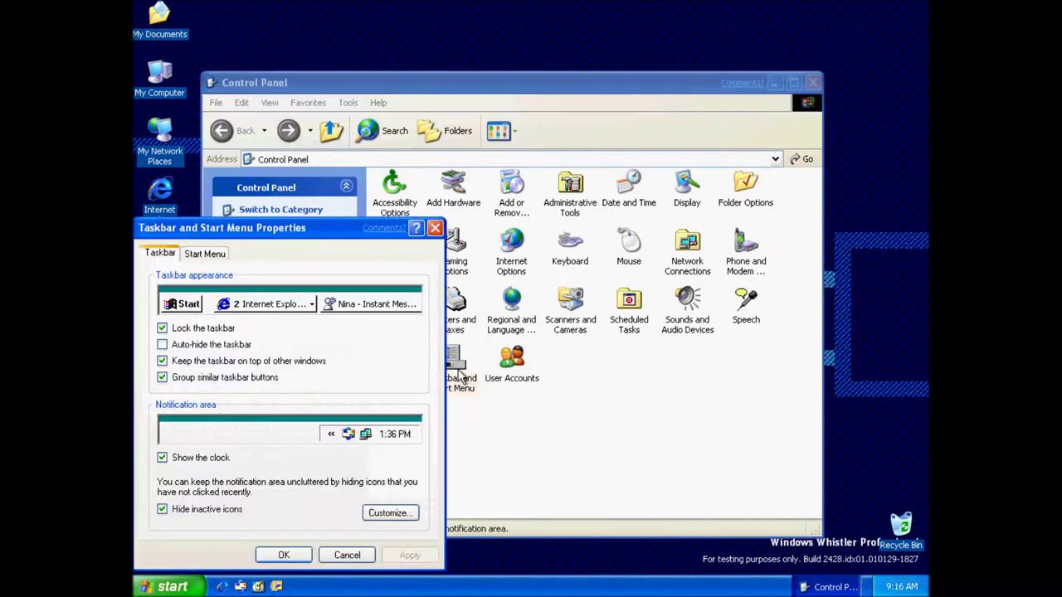
click(205, 253)
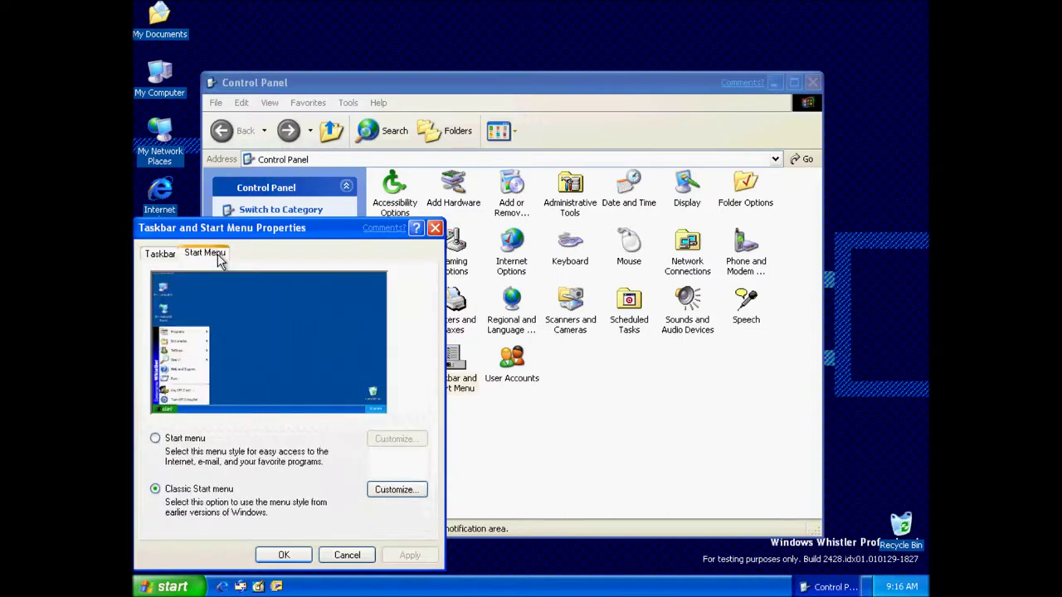
click(205, 453)
click(200, 496)
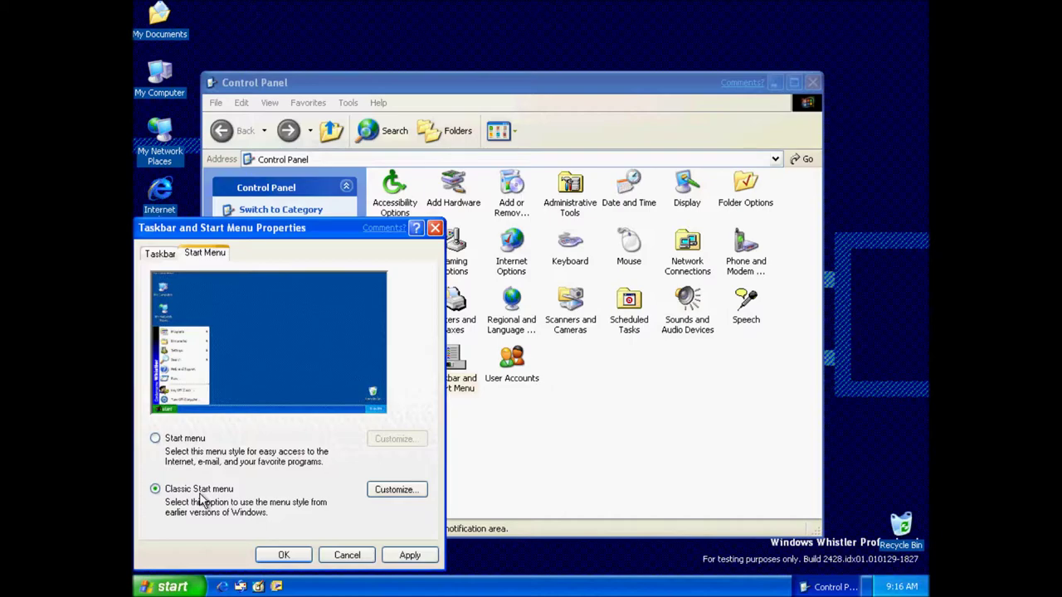
click(349, 554)
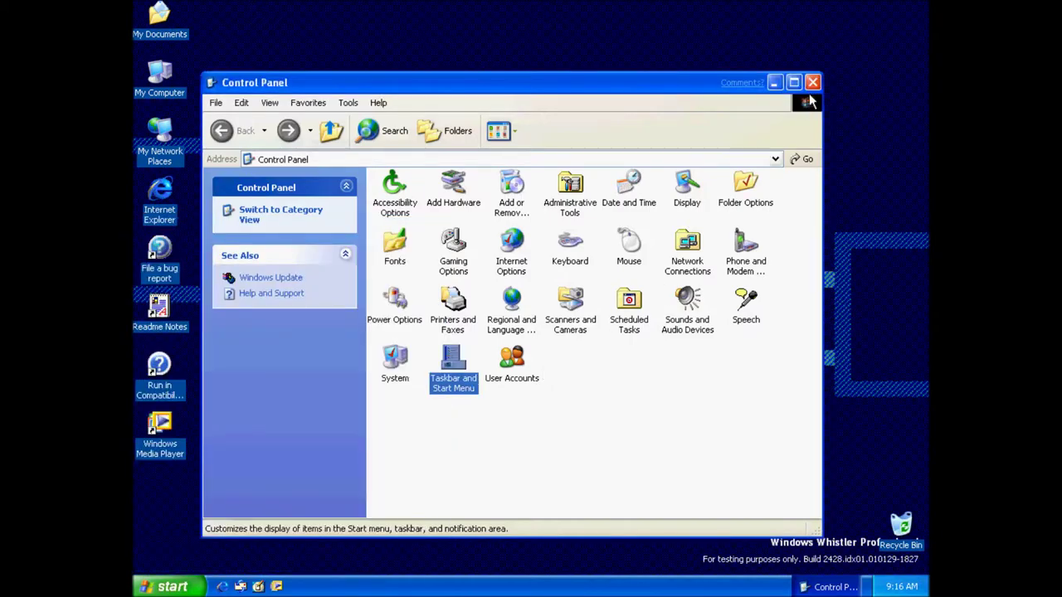
Step: Close Control Panel and open Properties from the desktop's context menu
click(812, 82)
right_click(478, 161)
click(522, 257)
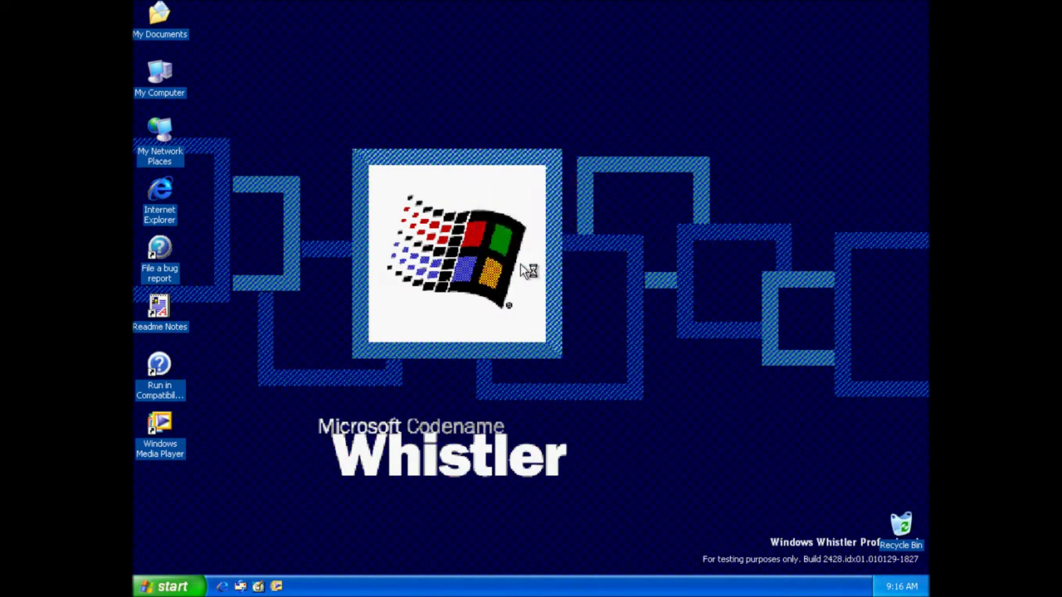
Step: Apply the Windows Classic style for windows and buttons on the Appearance tab
click(371, 176)
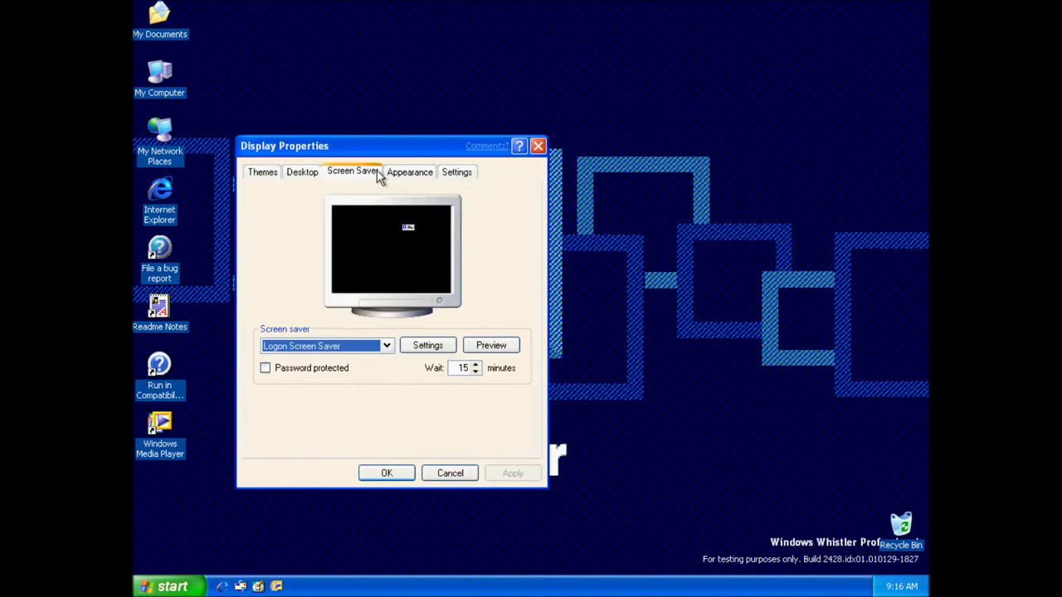
click(404, 174)
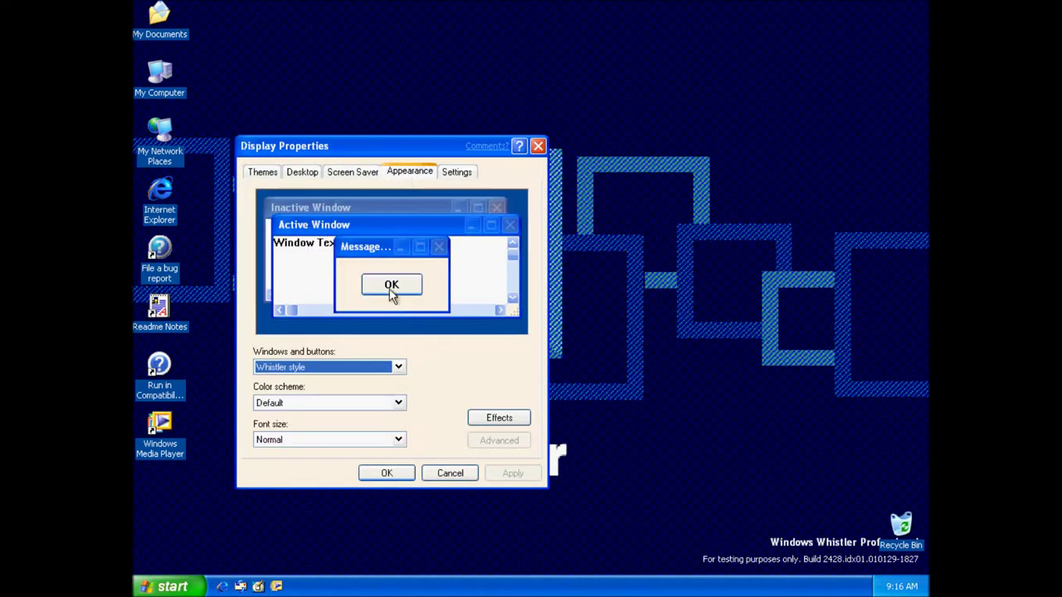
click(398, 366)
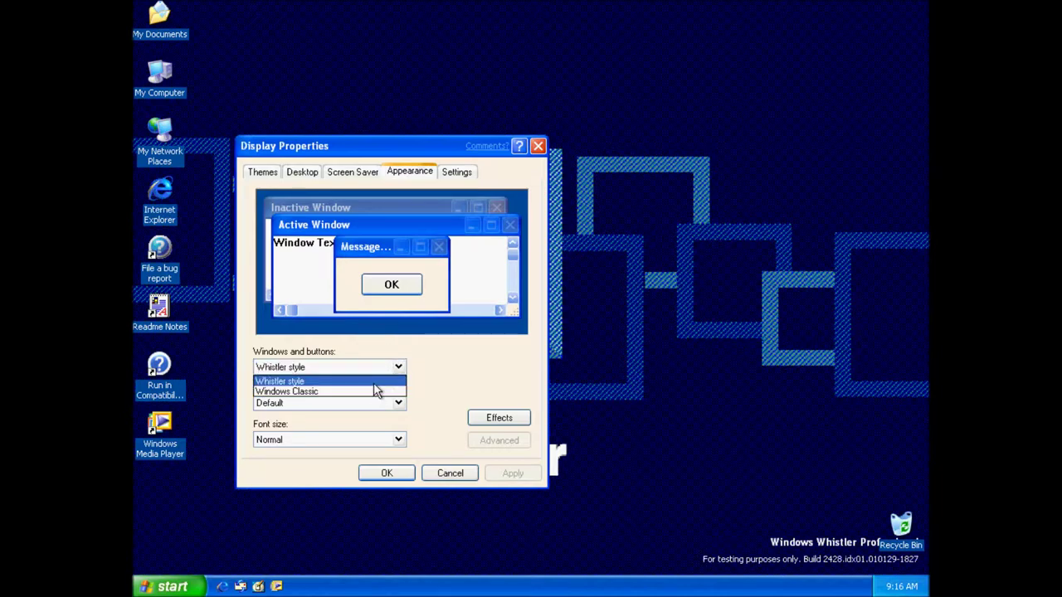
click(408, 377)
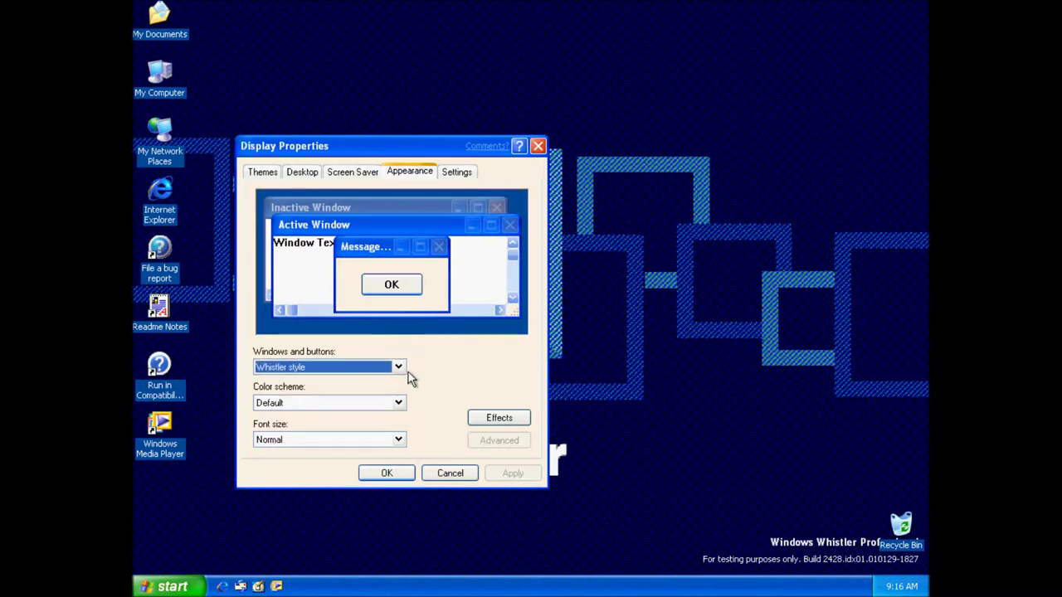
click(398, 368)
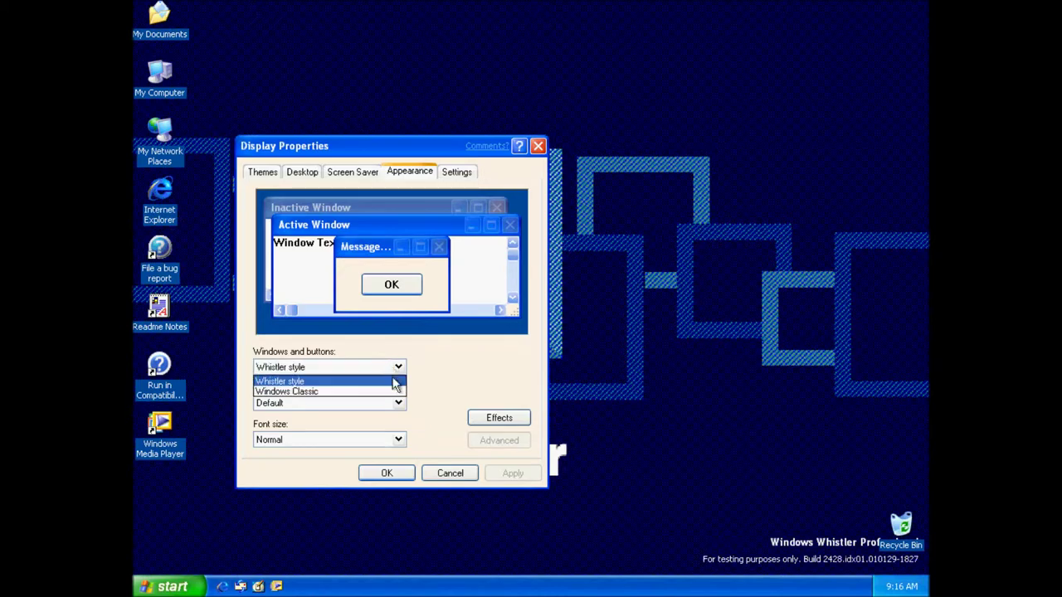
click(395, 391)
click(505, 469)
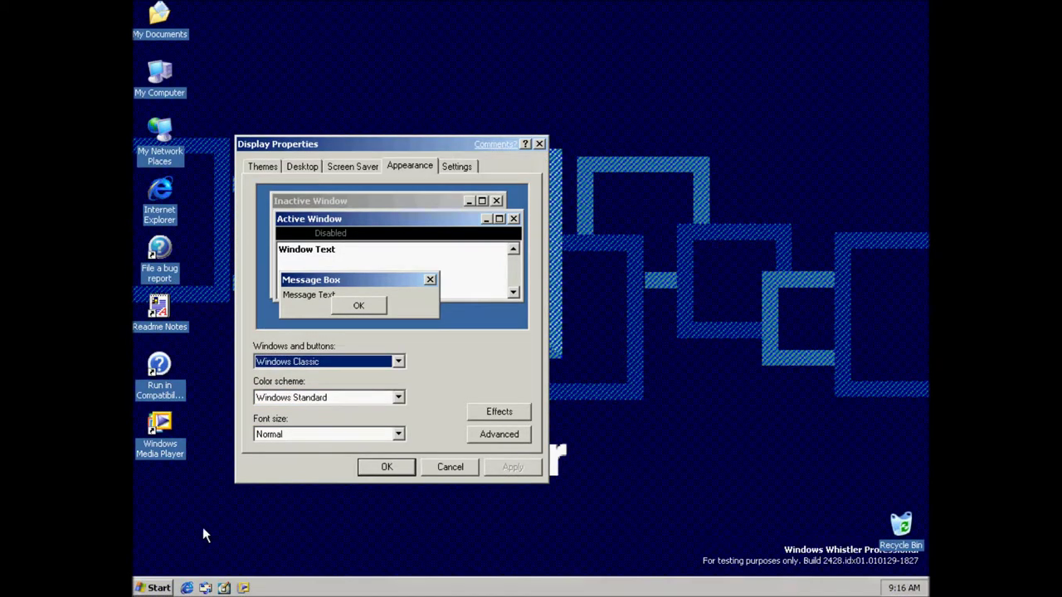
Step: Switch windows and buttons back to the Whistler style and apply it
click(395, 363)
click(390, 374)
click(523, 468)
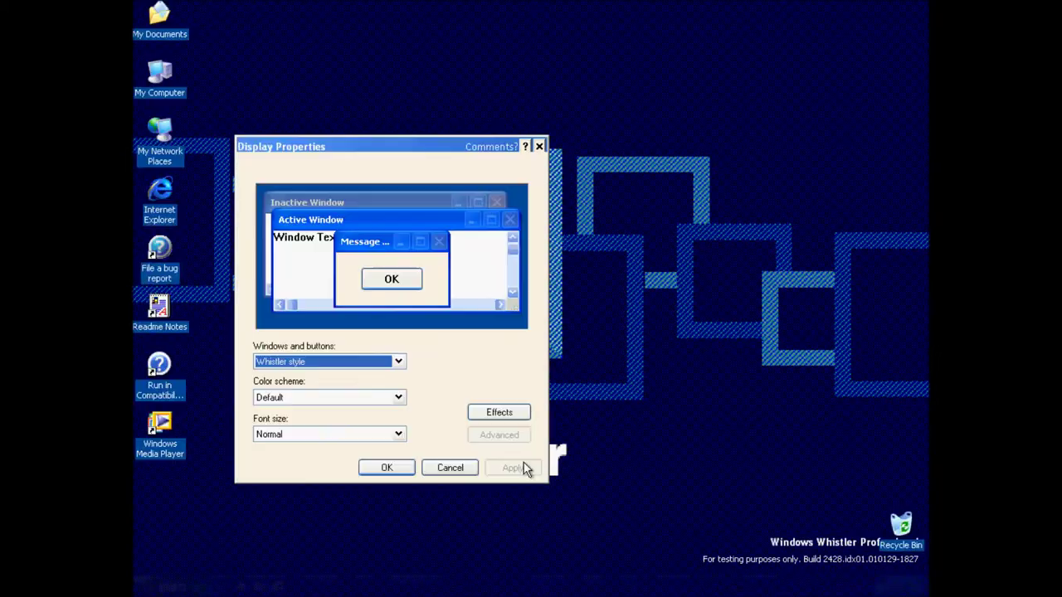
click(353, 171)
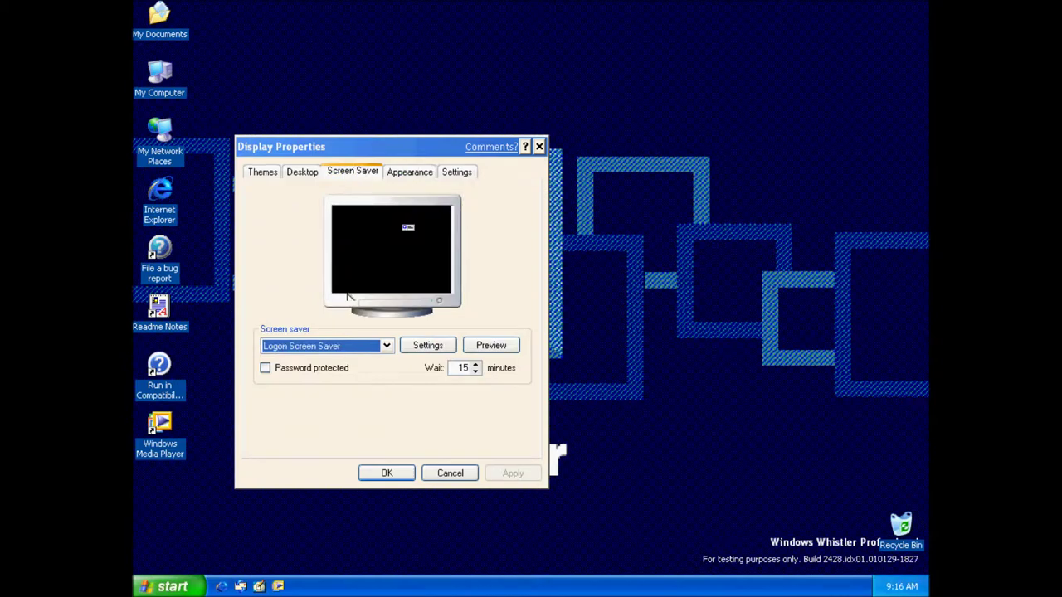
Step: Preview 3D Flying Objects full screen and set its style to Textured Flag
click(338, 346)
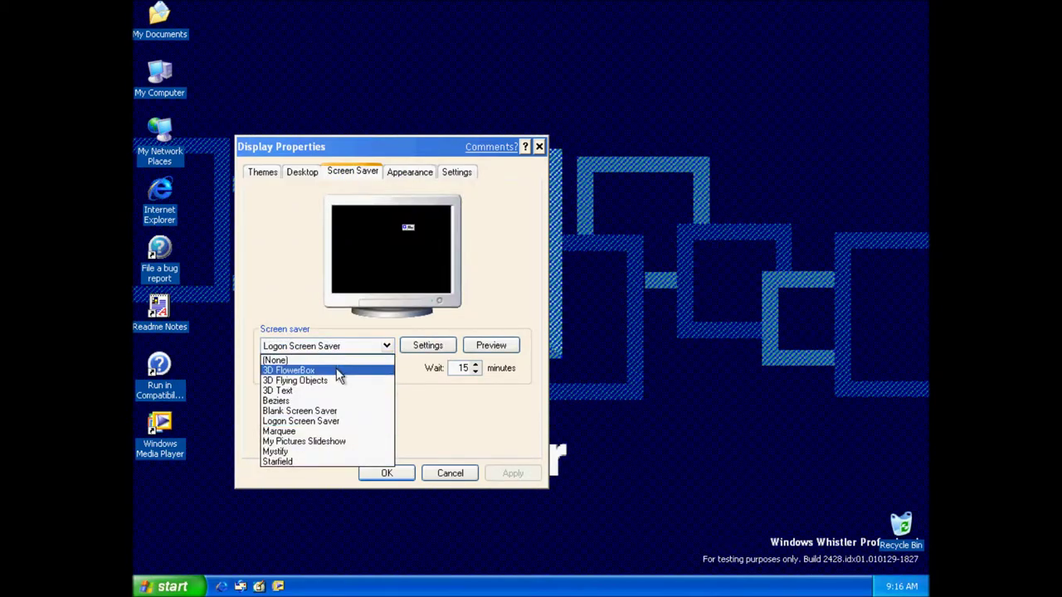
click(340, 380)
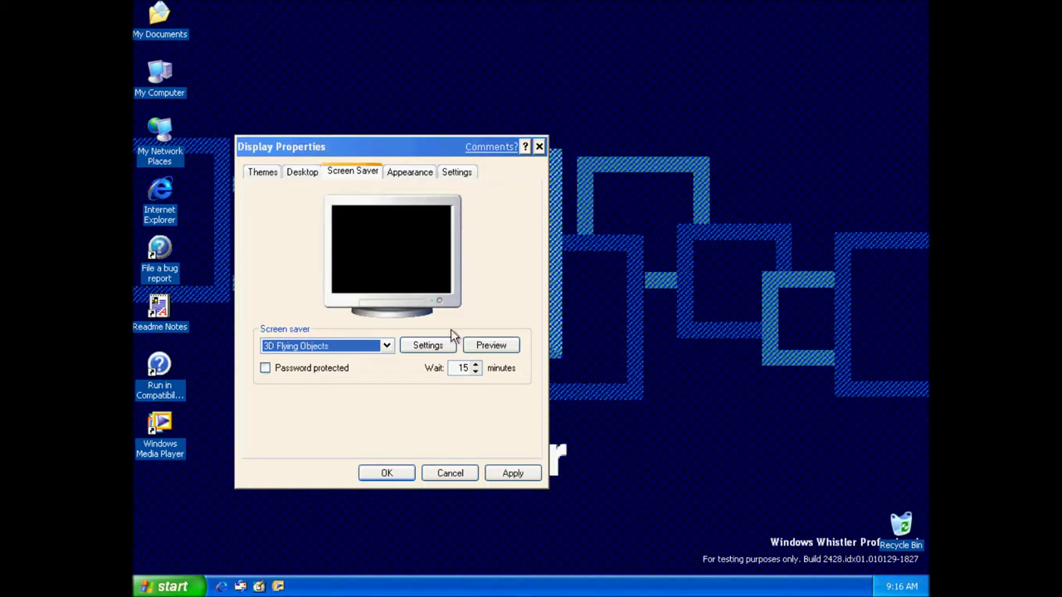
click(484, 344)
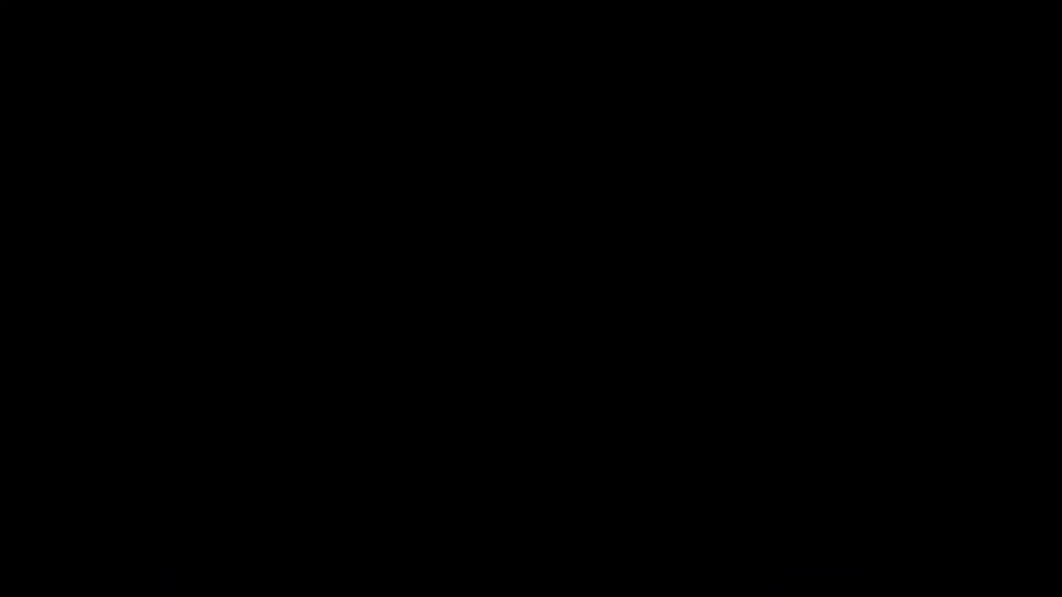
mouse_move(433, 344)
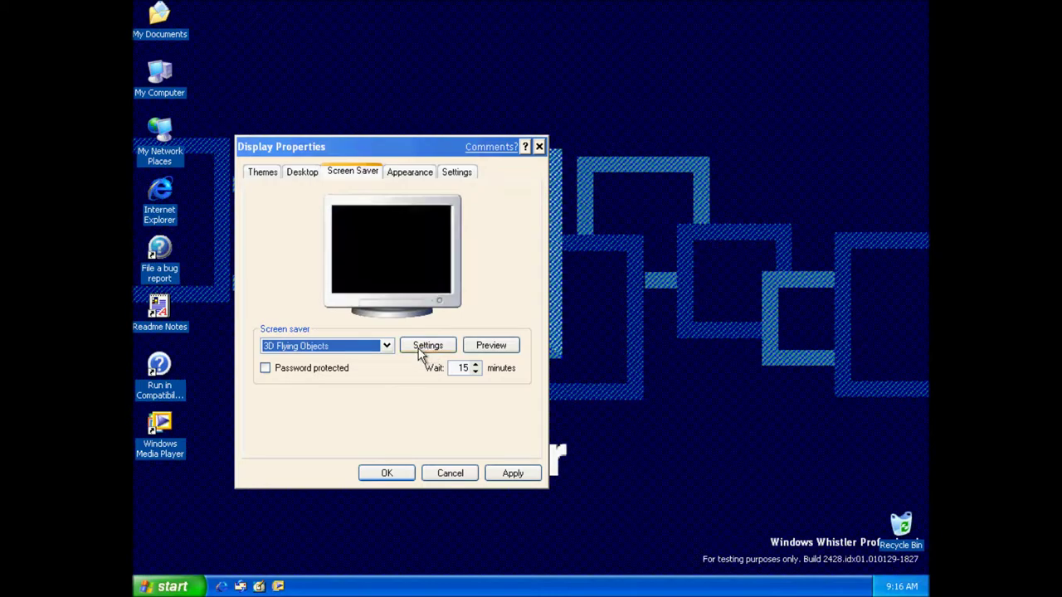
click(423, 352)
click(433, 246)
click(411, 322)
click(504, 229)
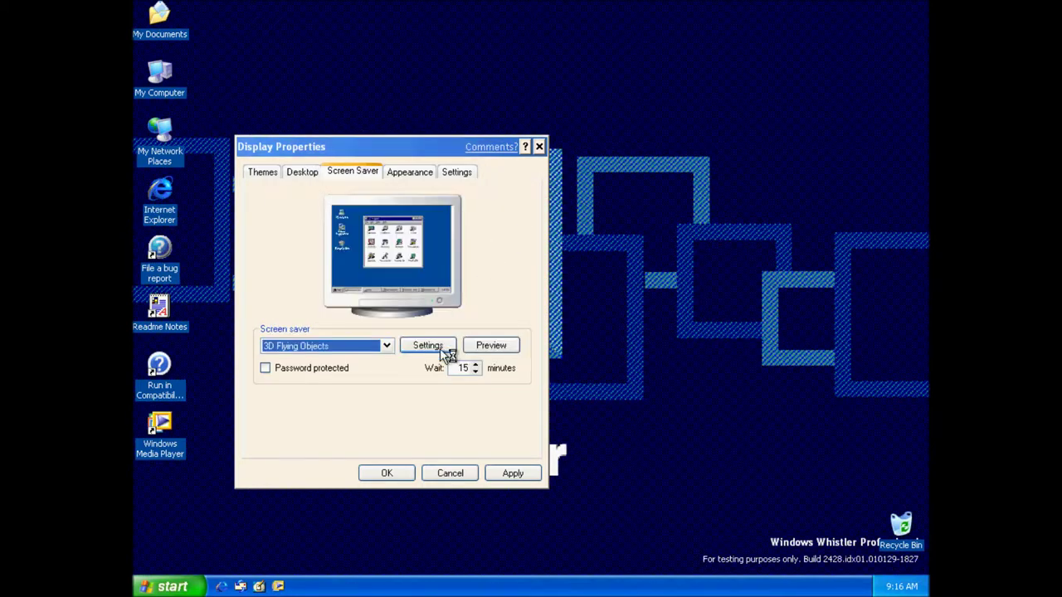
Step: Cycle through 3D Text, My Pictures Slideshow, Mystify and Blank, settling on Beziers
click(335, 346)
click(340, 391)
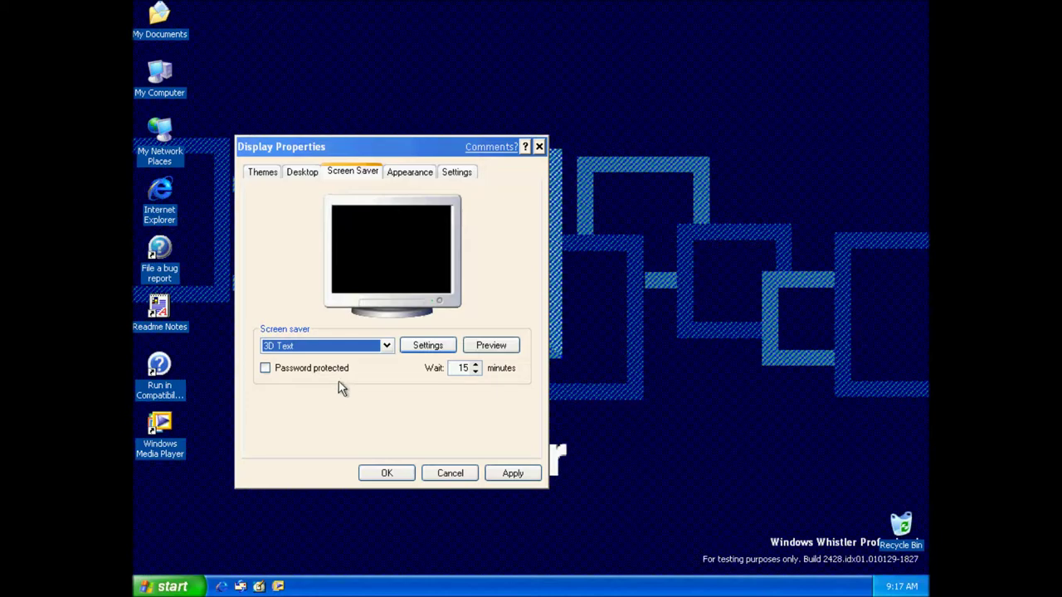
click(334, 347)
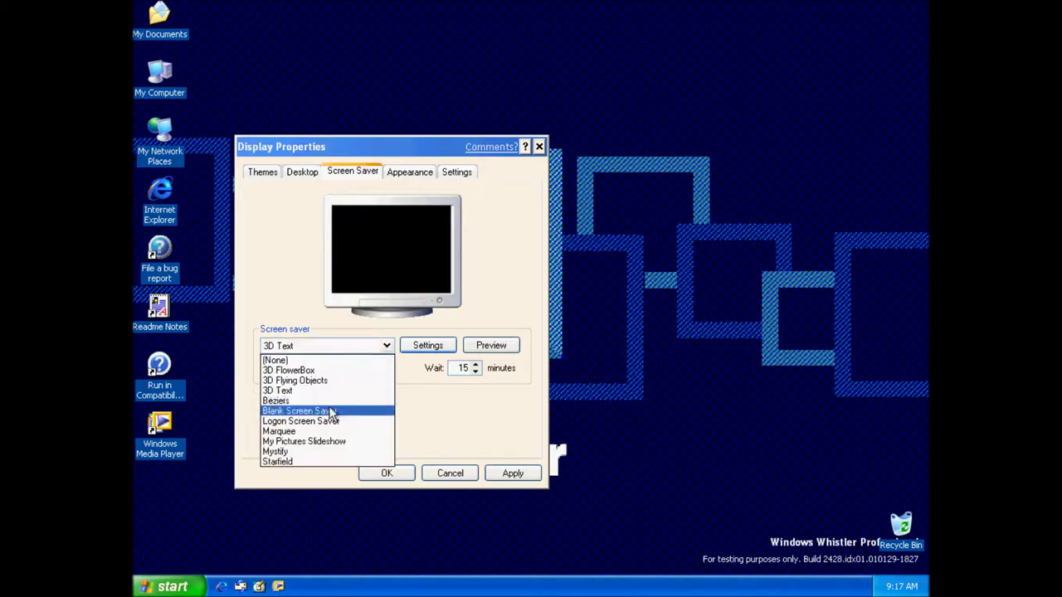
click(336, 441)
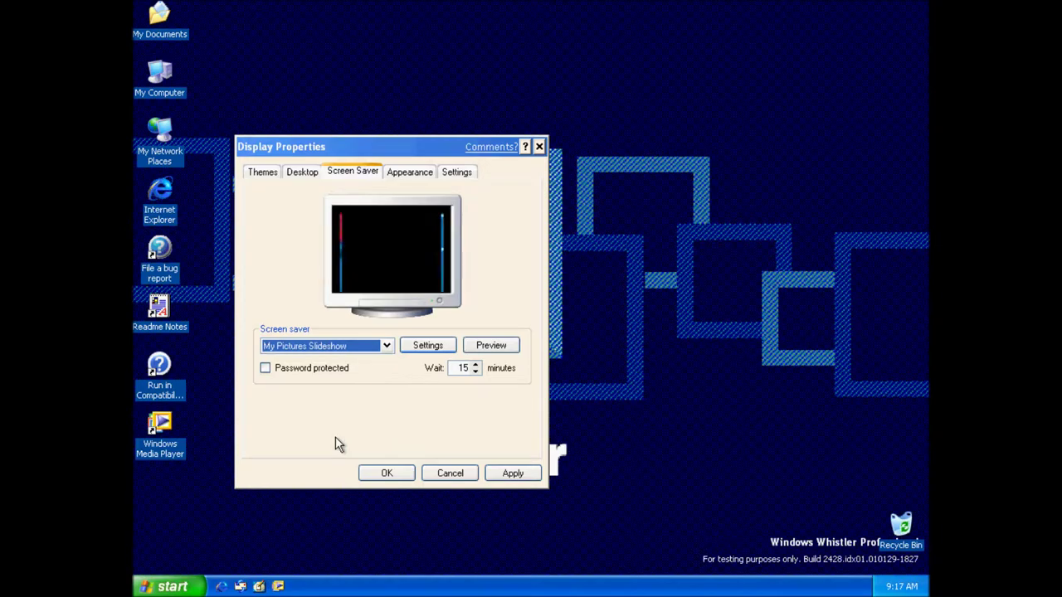
click(357, 346)
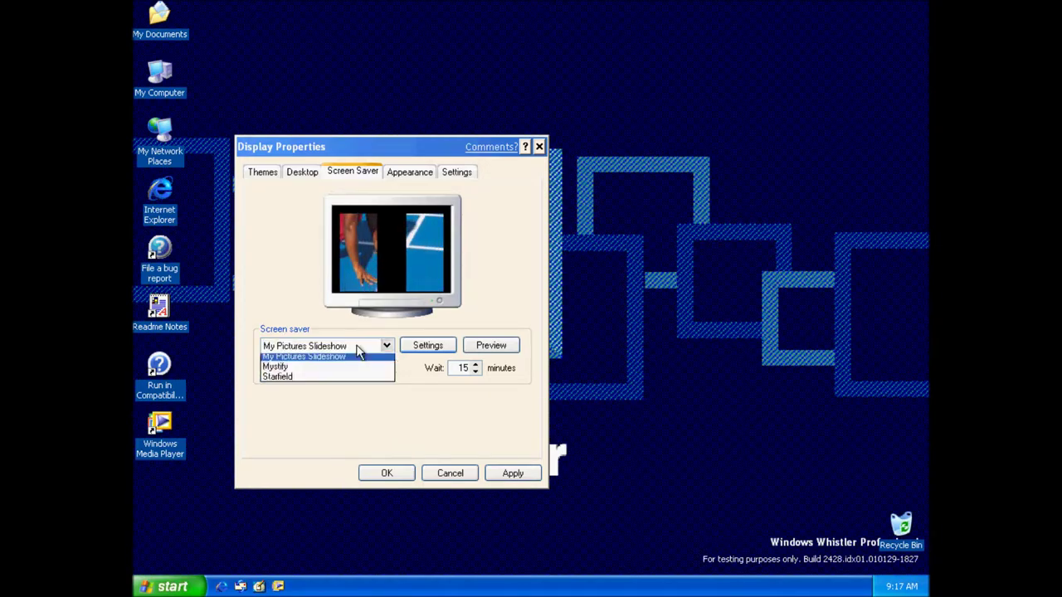
click(320, 452)
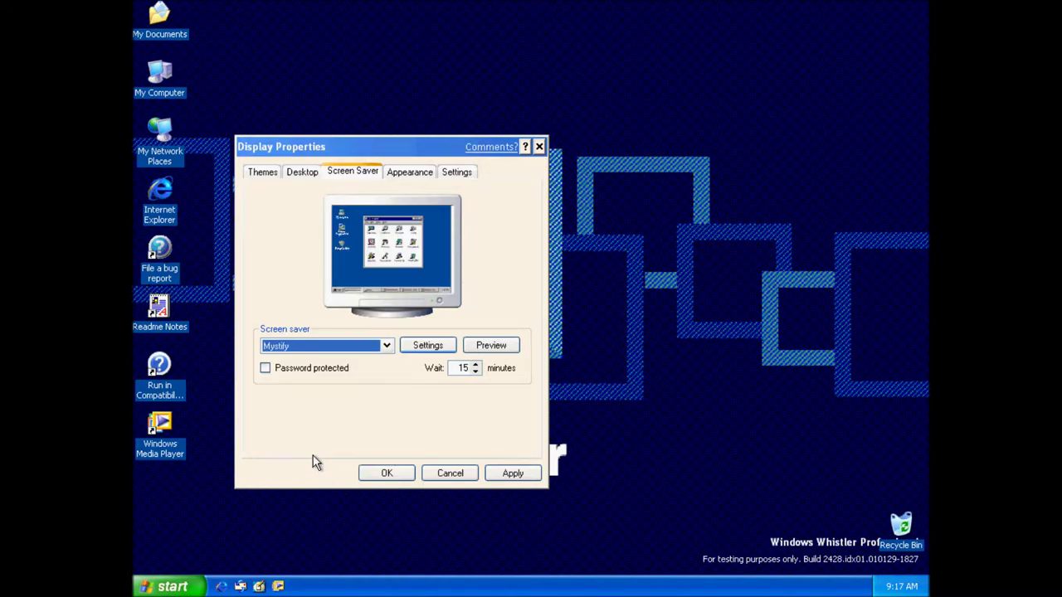
click(365, 347)
click(348, 413)
click(353, 348)
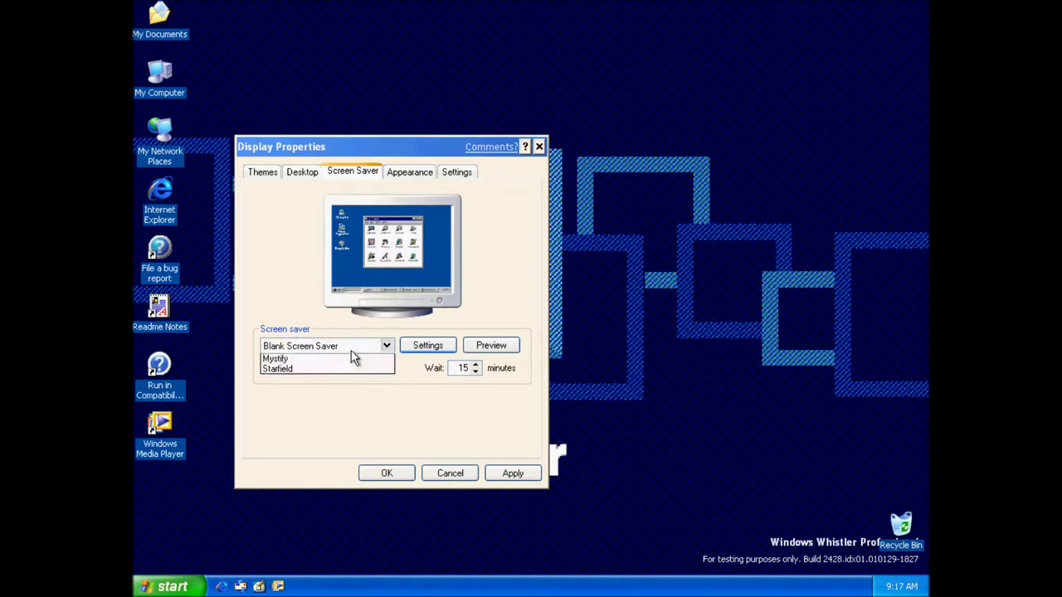
click(337, 401)
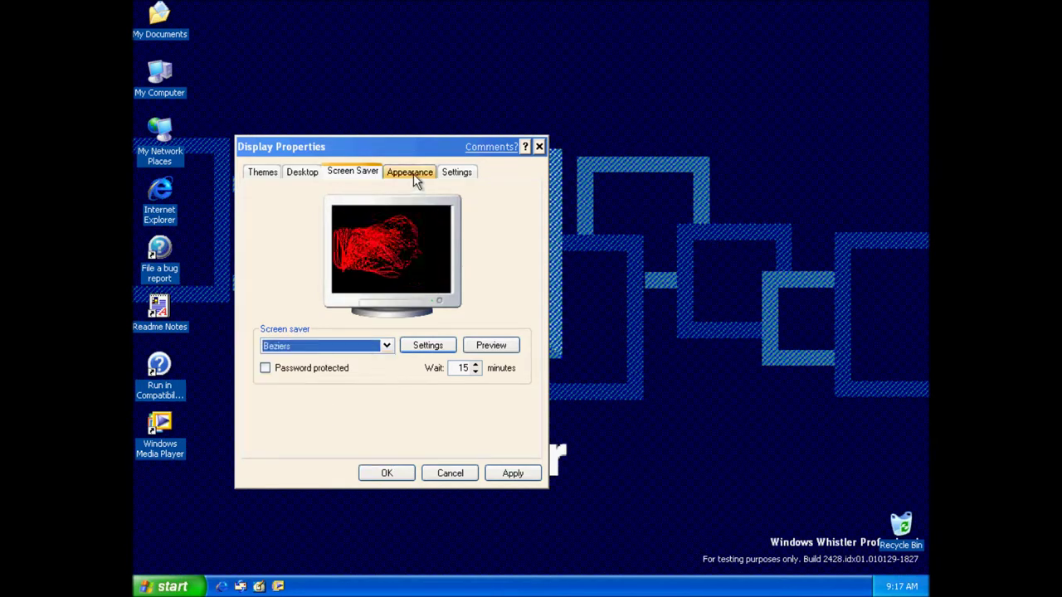
click(467, 174)
Step: Preview Water Color, Professional and Wallpaper1 backgrounds, revert to setup, and open Customize Desktop
click(314, 176)
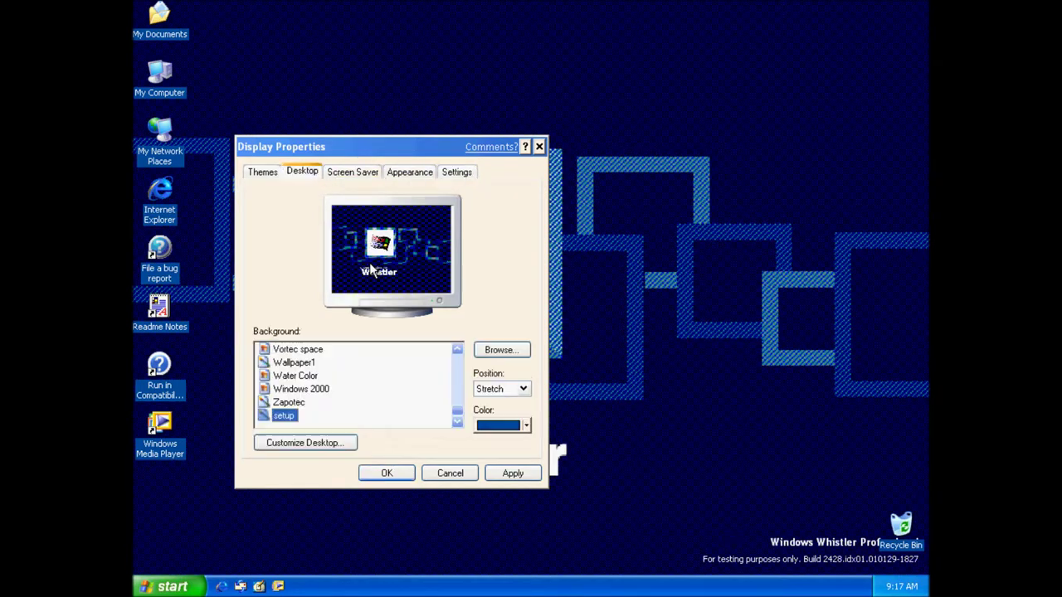
click(322, 377)
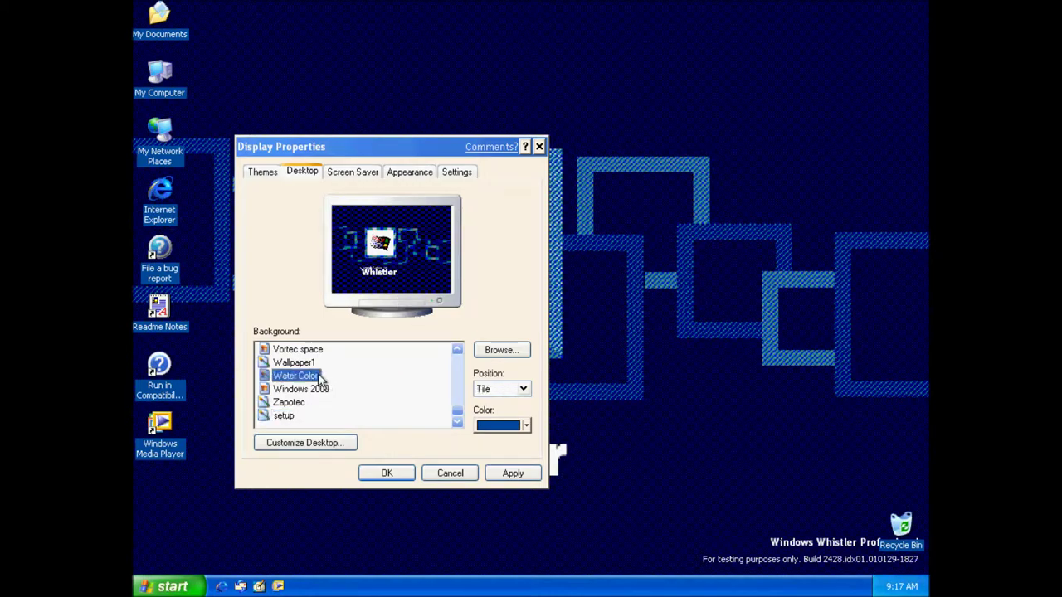
drag(457, 418, 455, 391)
click(324, 389)
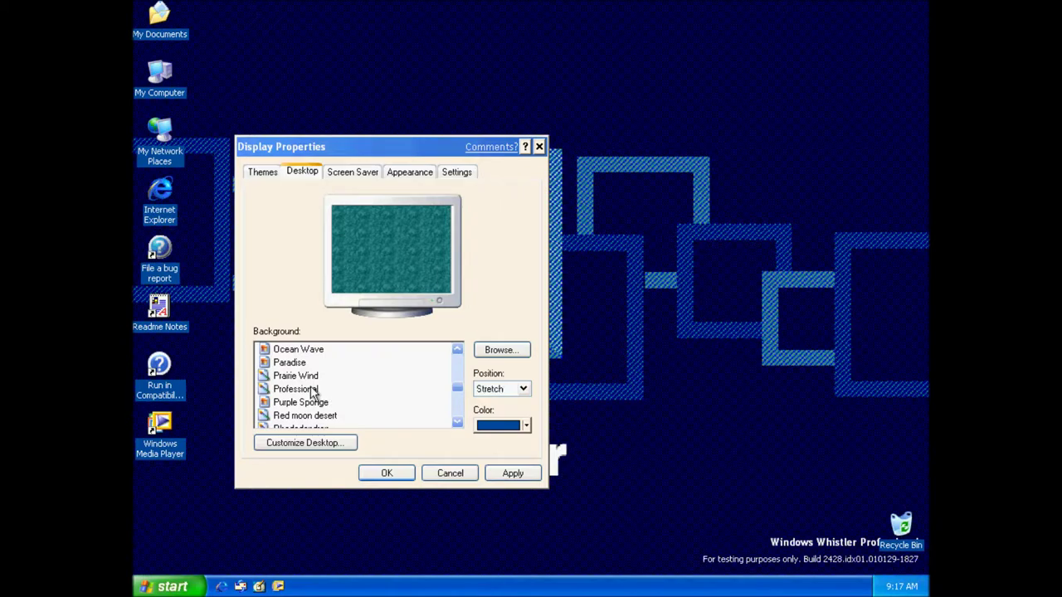
drag(463, 389, 462, 427)
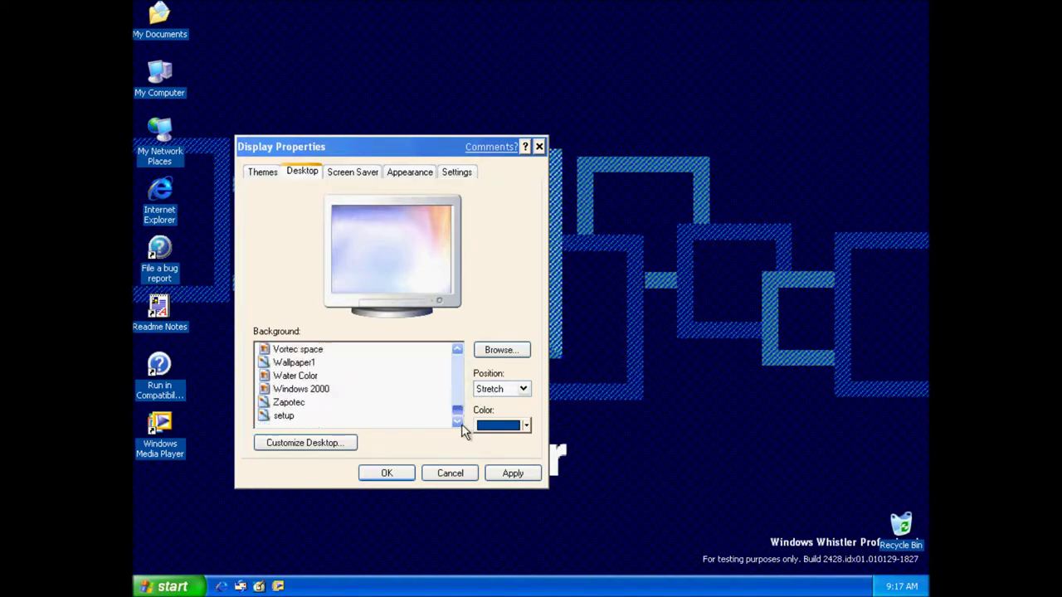
click(302, 364)
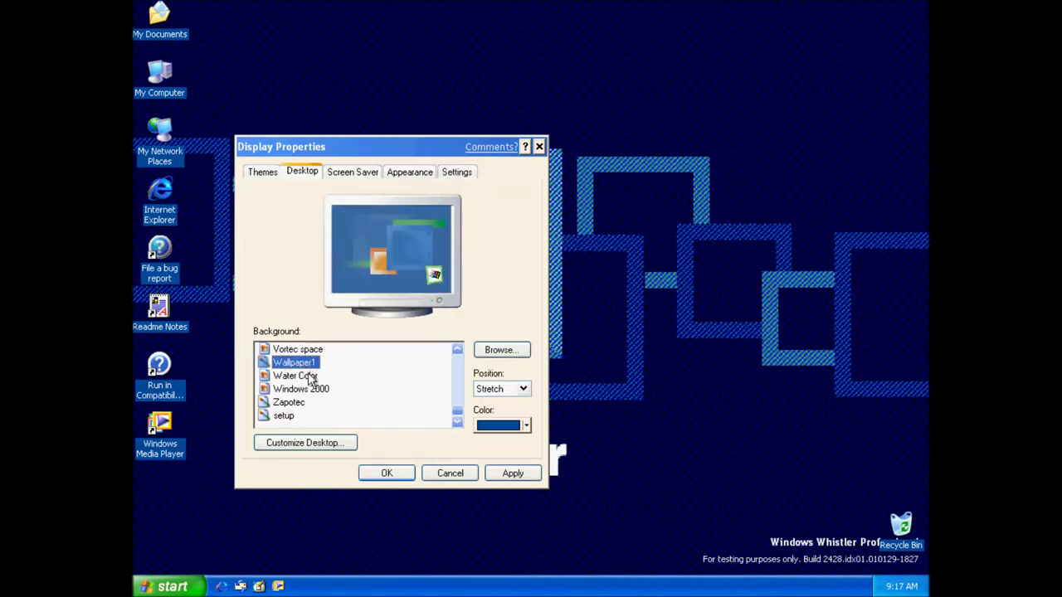
click(308, 377)
click(285, 417)
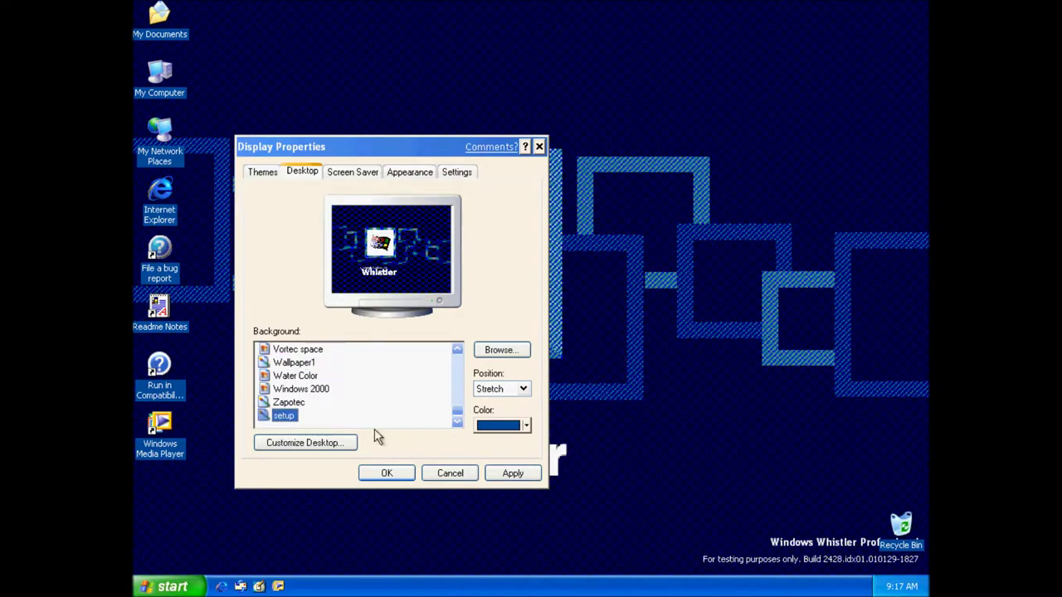
click(332, 442)
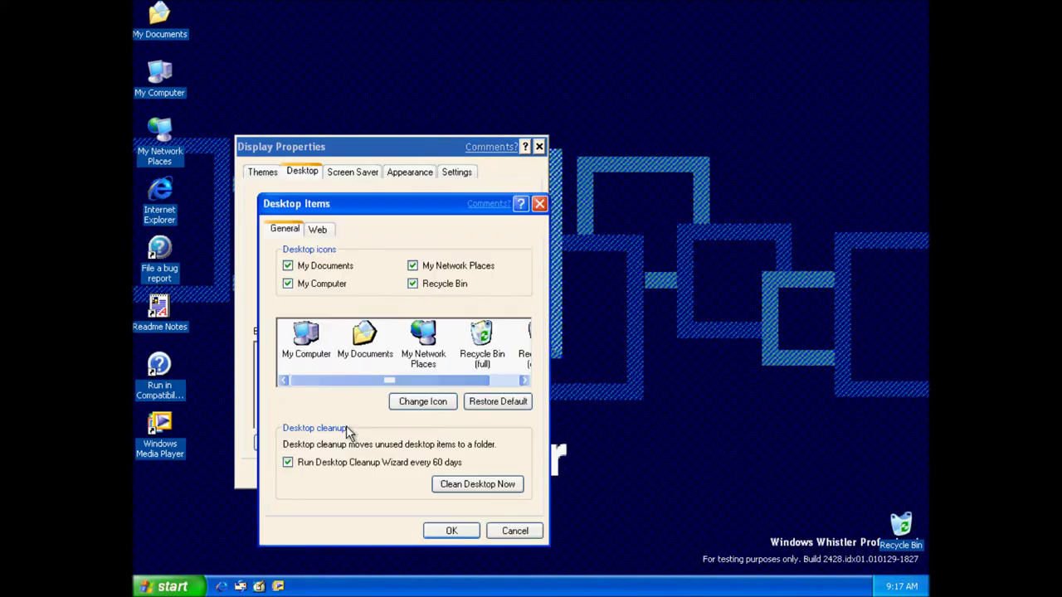
Step: Browse My Computer and My Network Places icons unchanged, then cancel Desktop Items and Display Properties
click(306, 336)
click(422, 402)
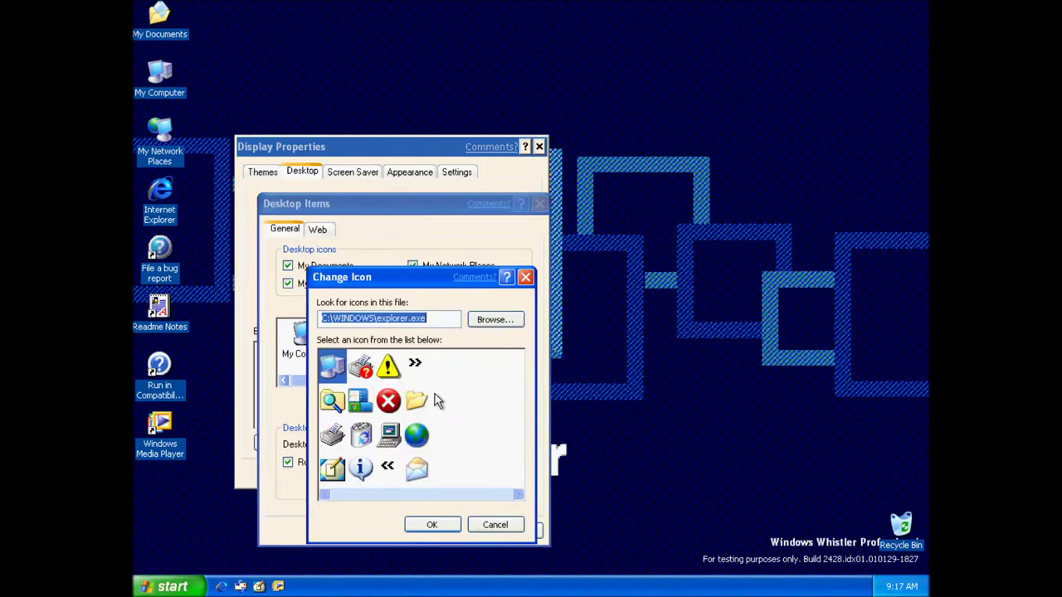
click(494, 525)
click(423, 340)
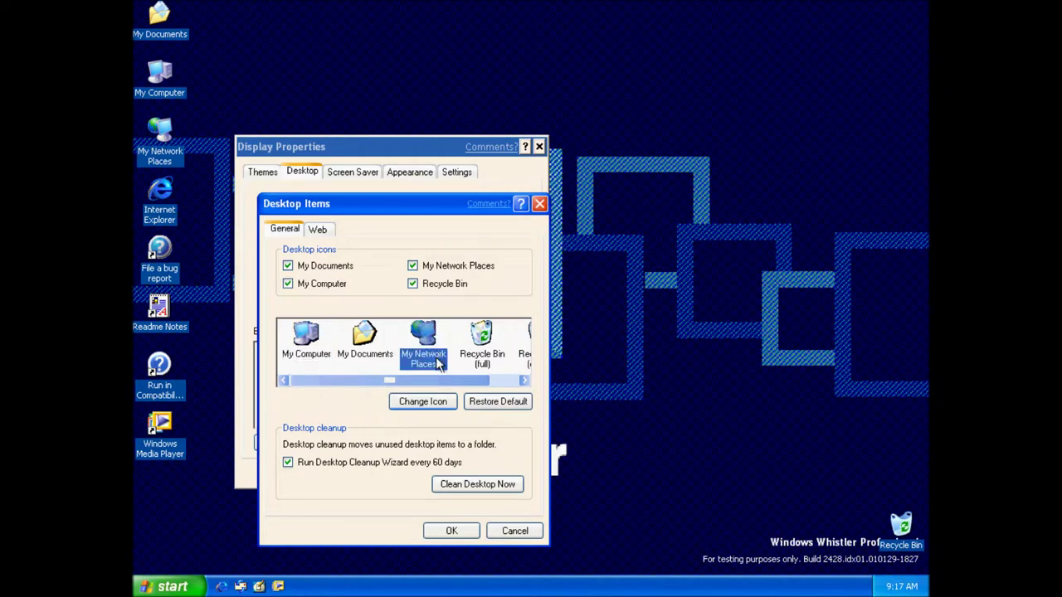
click(427, 403)
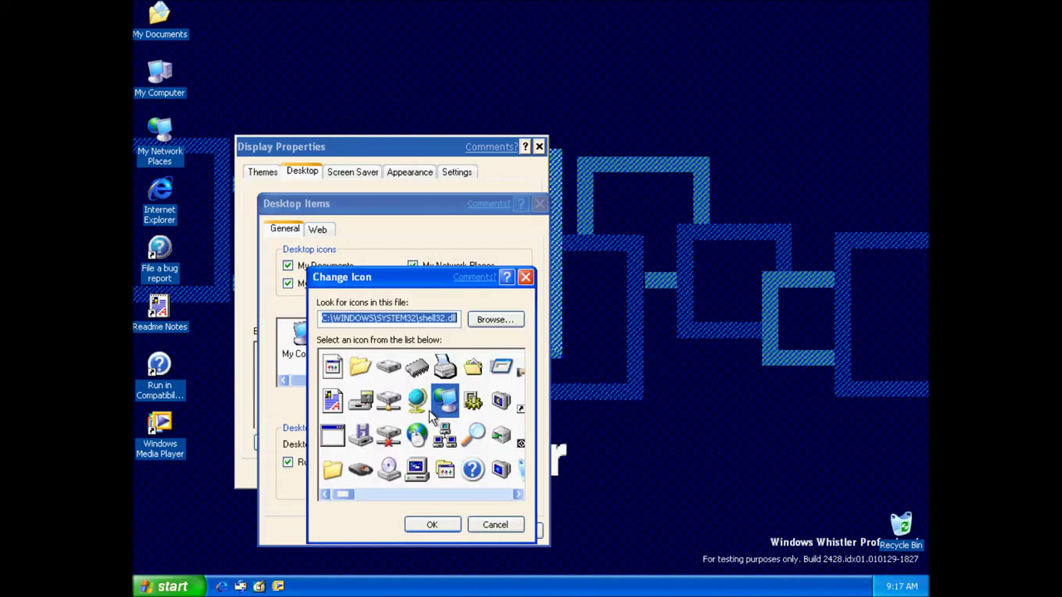
drag(353, 496, 516, 496)
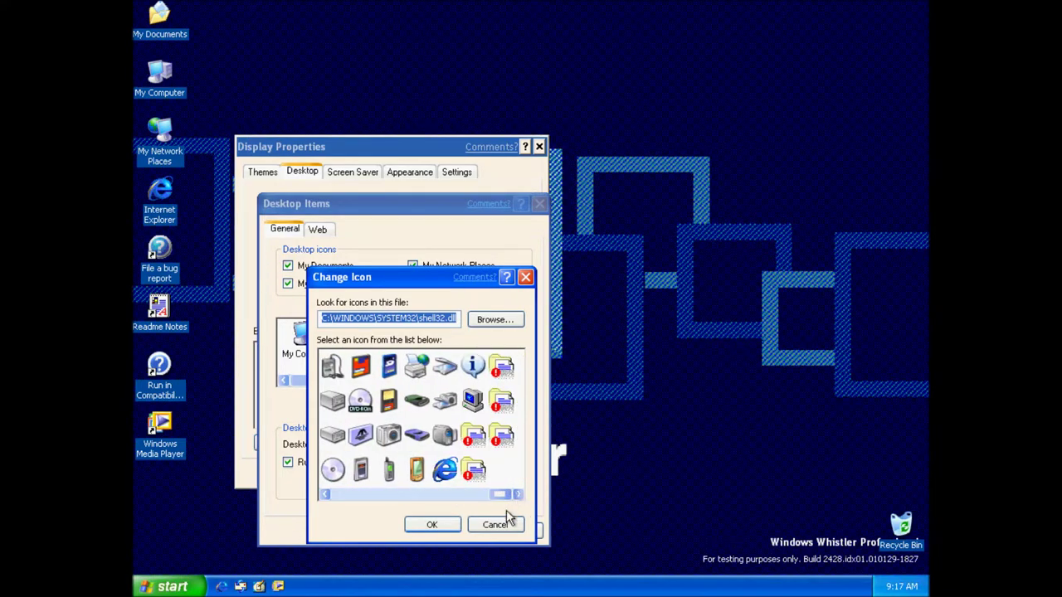
click(498, 523)
click(496, 531)
click(446, 474)
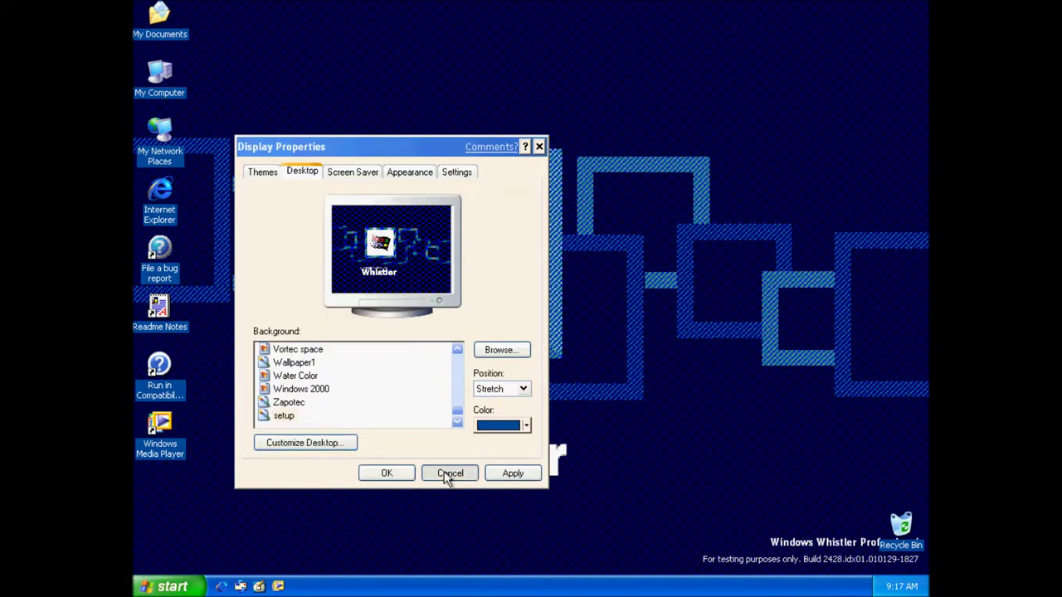
Step: View System Properties from My Computer's context menu, then close it
right_click(166, 79)
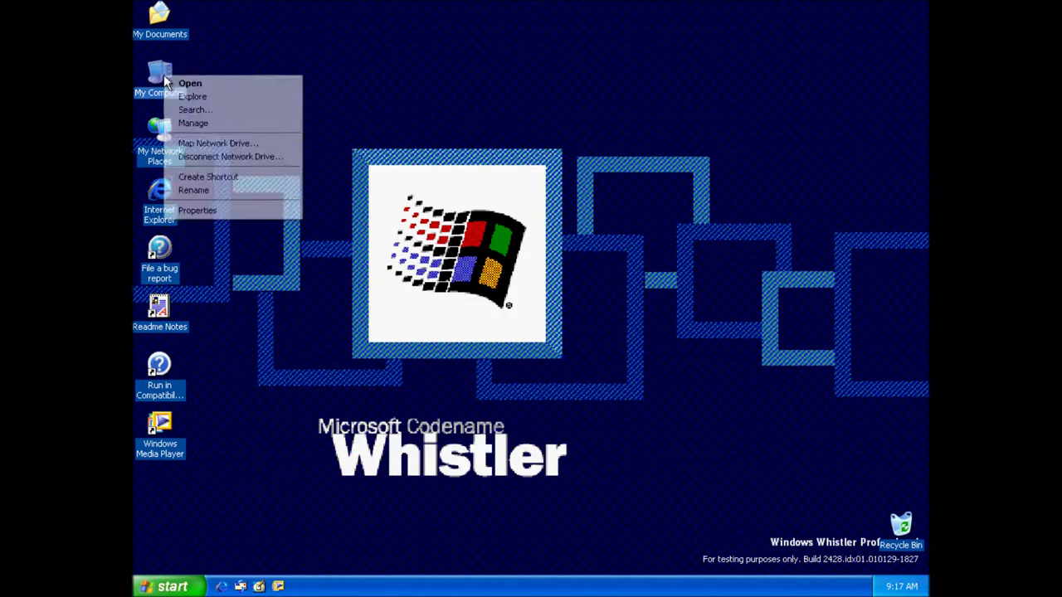
click(231, 220)
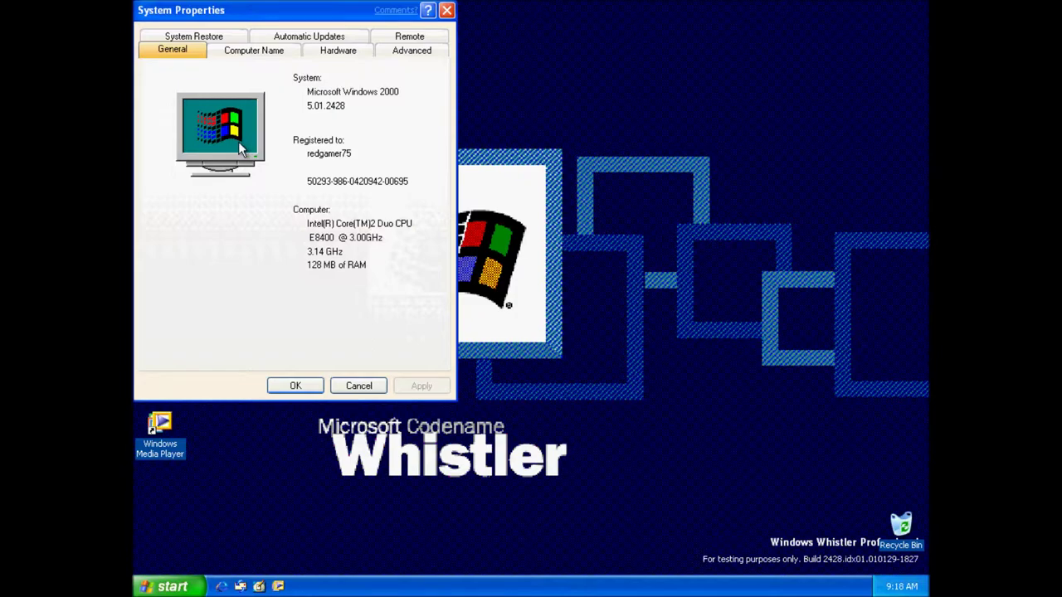
click(349, 386)
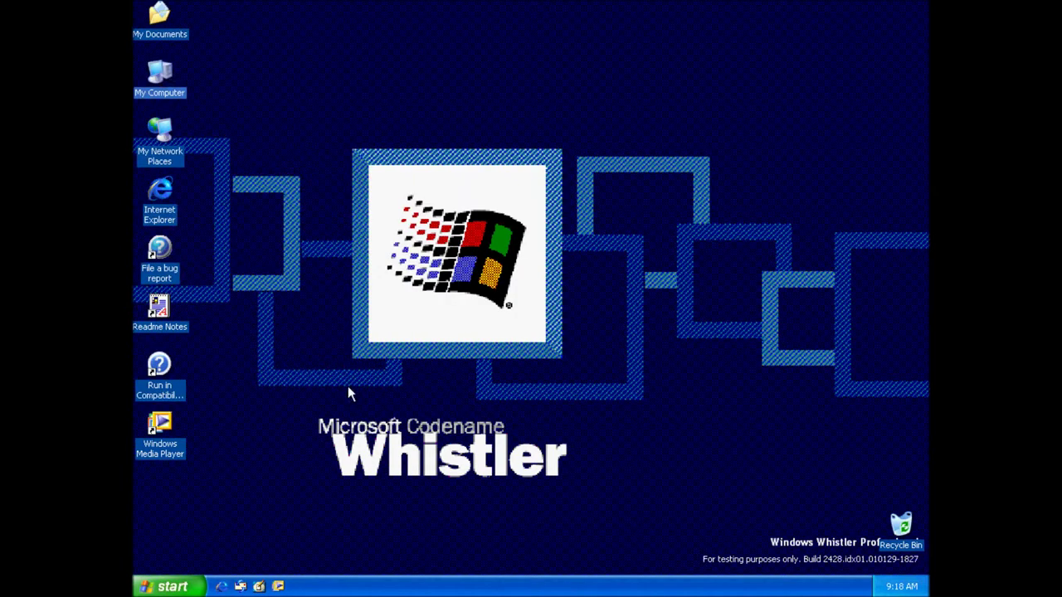
Step: Run the version command from Start > Run and close About Windows (version 5.1, build 2428)
click(176, 583)
click(187, 531)
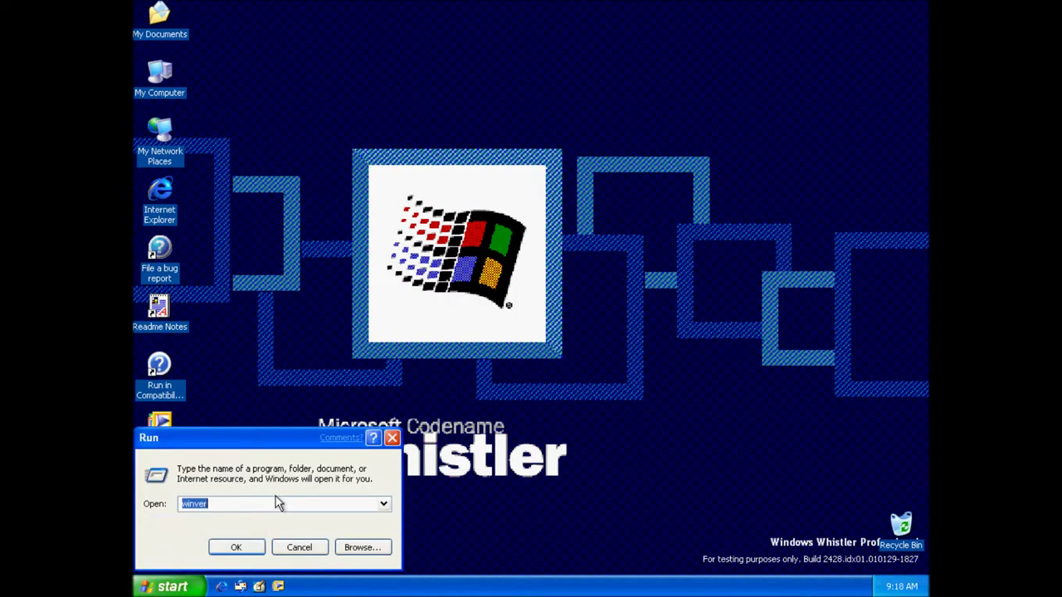
click(251, 549)
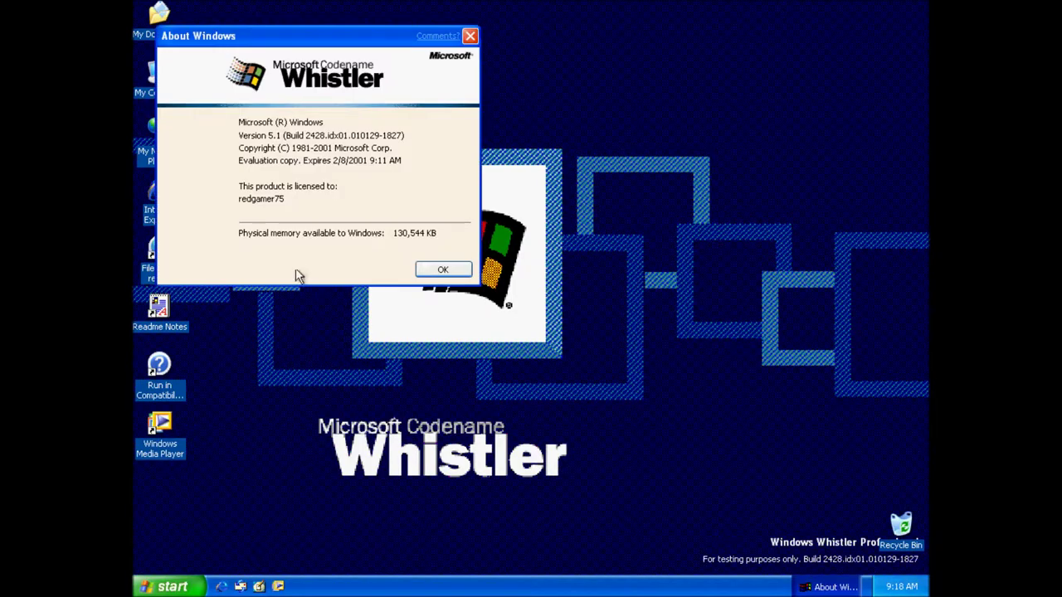
click(443, 269)
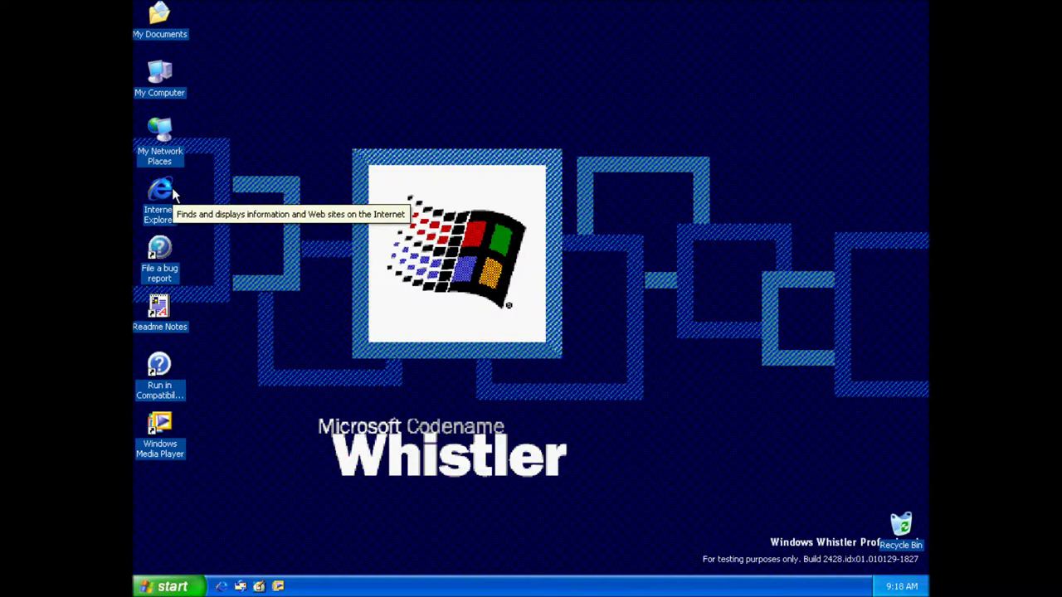
double_click(160, 192)
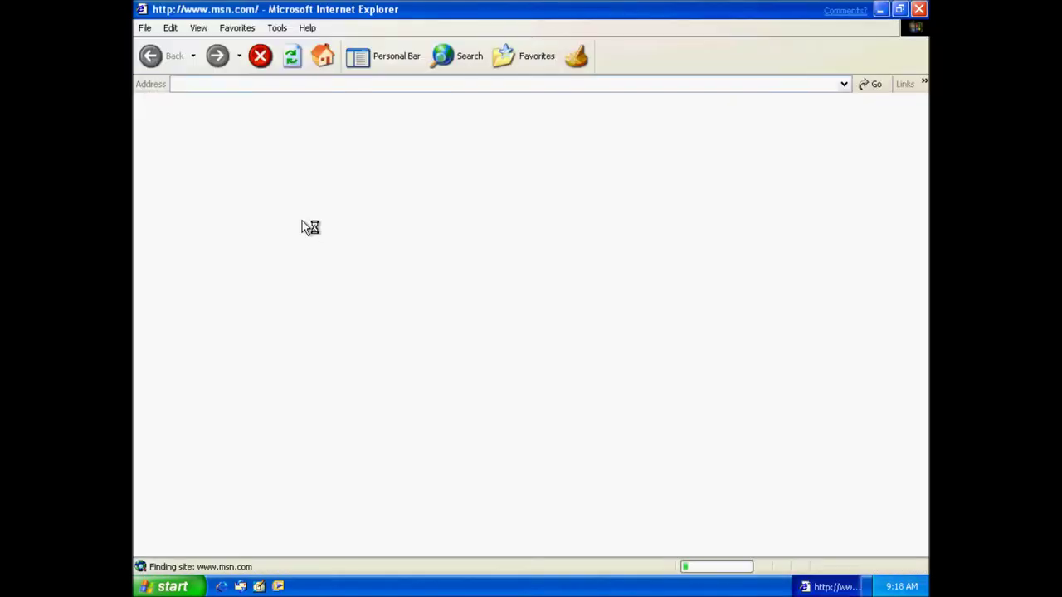
click(309, 29)
click(344, 131)
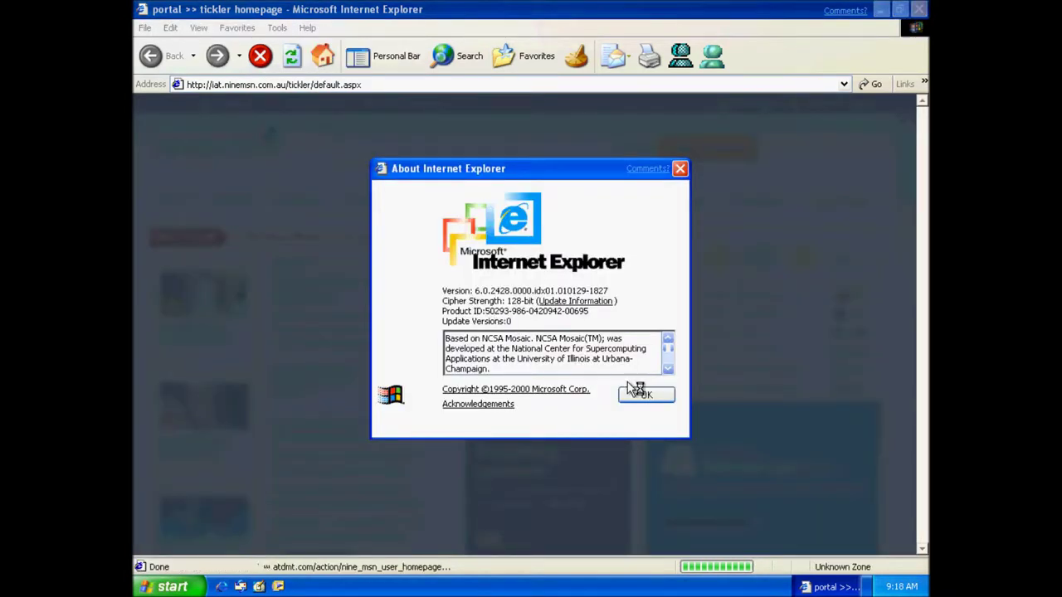
click(635, 395)
click(919, 9)
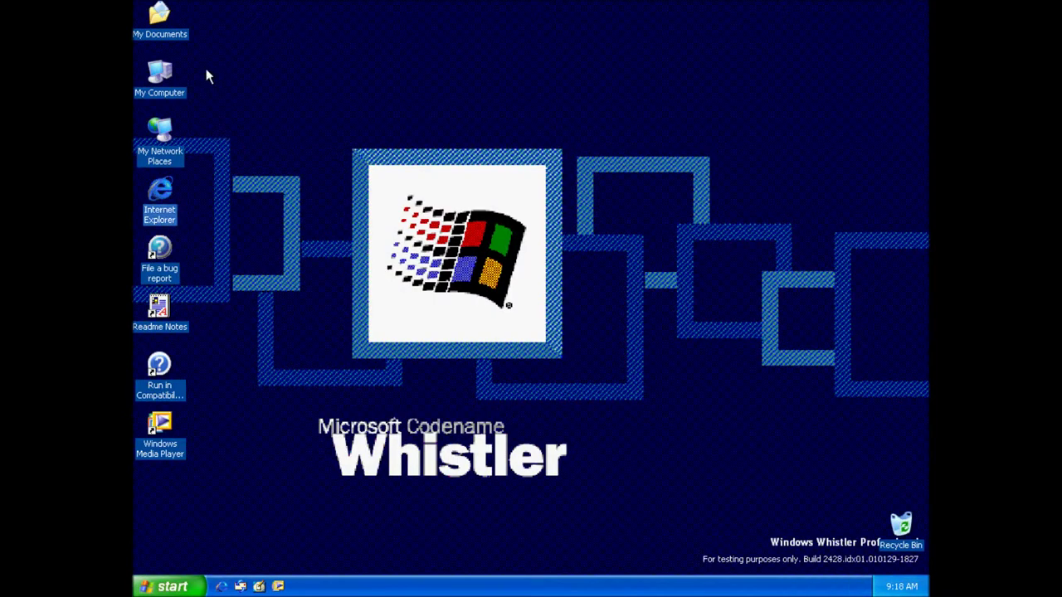
Step: Open My Computer, check Outlook Express version 6.00.2428.0000 in Help > About, then close Outlook Express
double_click(164, 87)
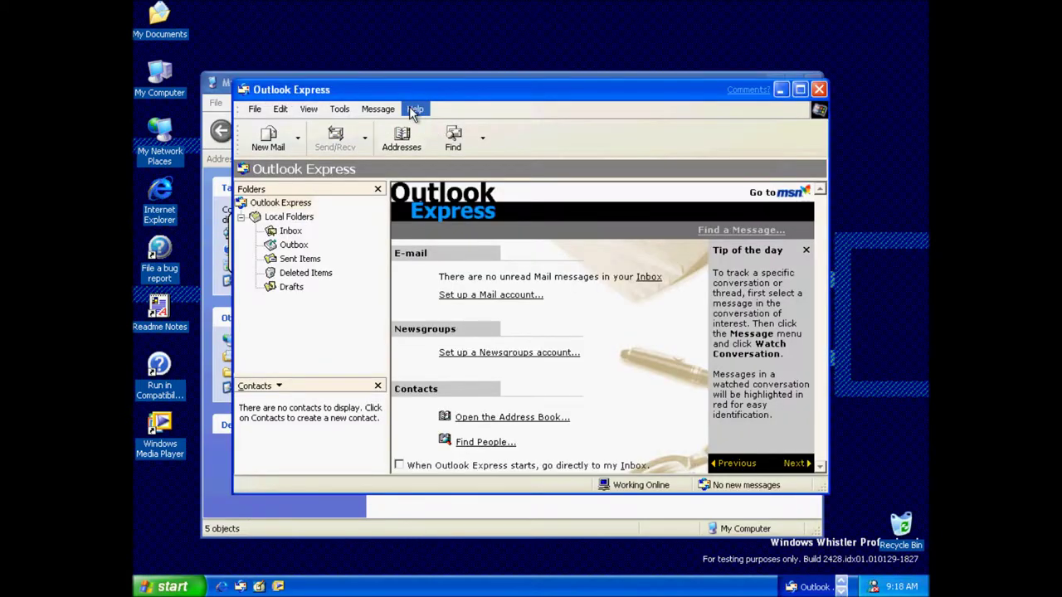
click(415, 110)
click(426, 173)
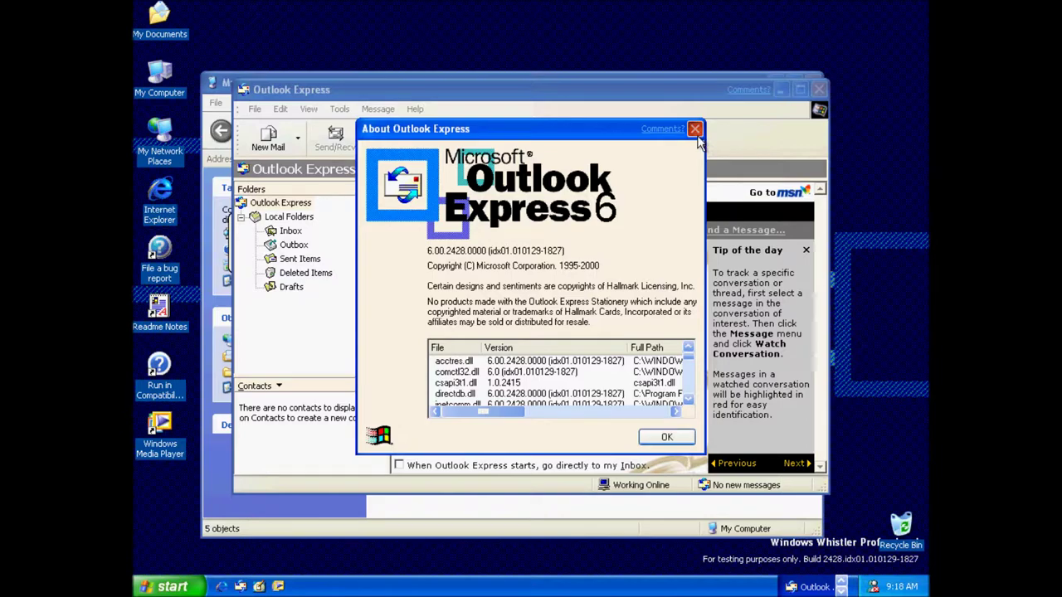
click(694, 129)
click(818, 89)
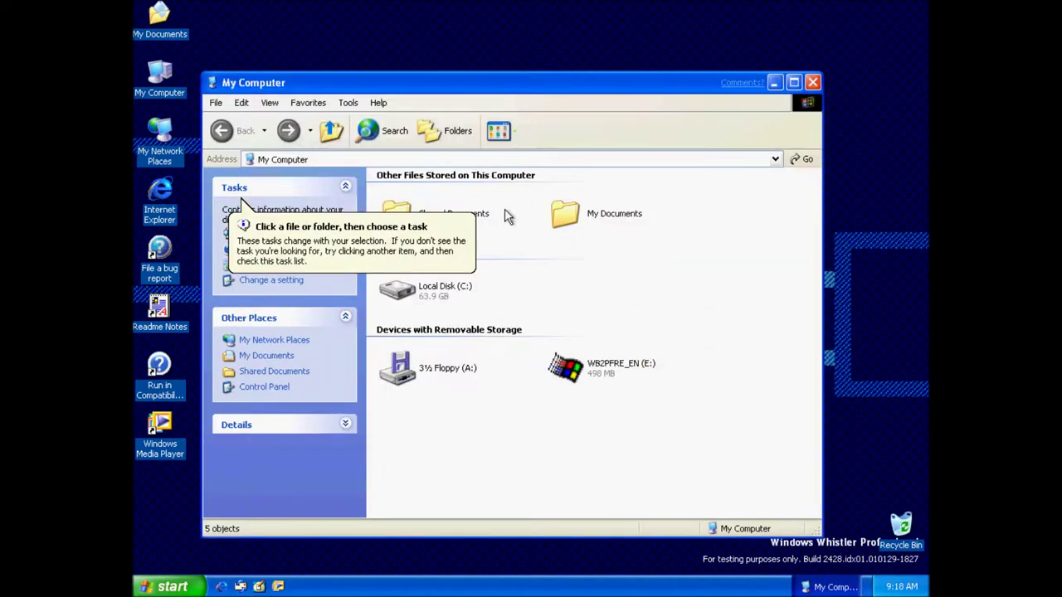
Step: Navigate to C:\WINDOWS\system32 and scroll down to the ss3dfo screen saver files
double_click(460, 299)
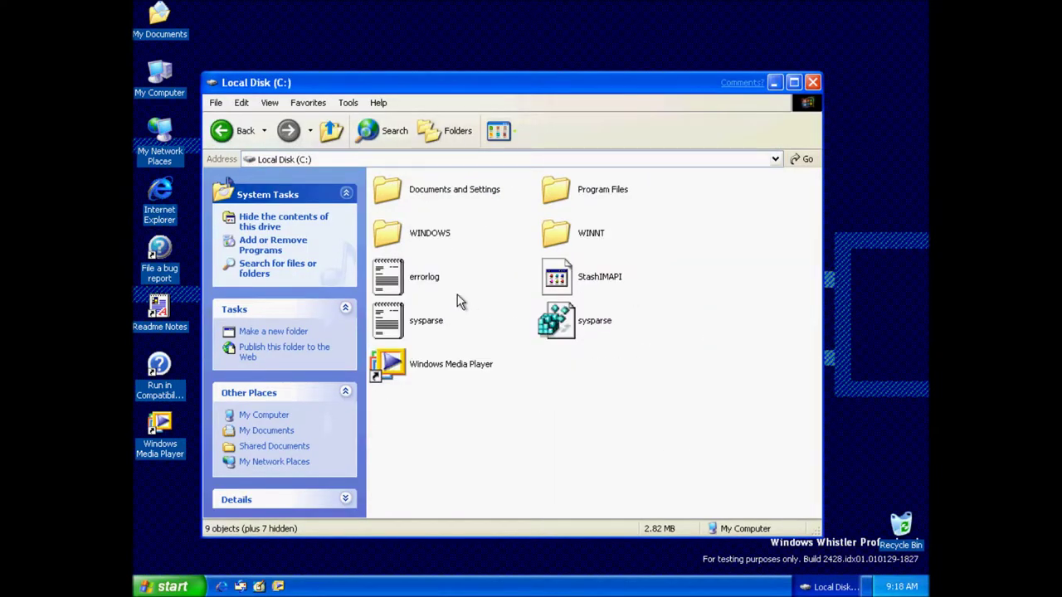
double_click(444, 232)
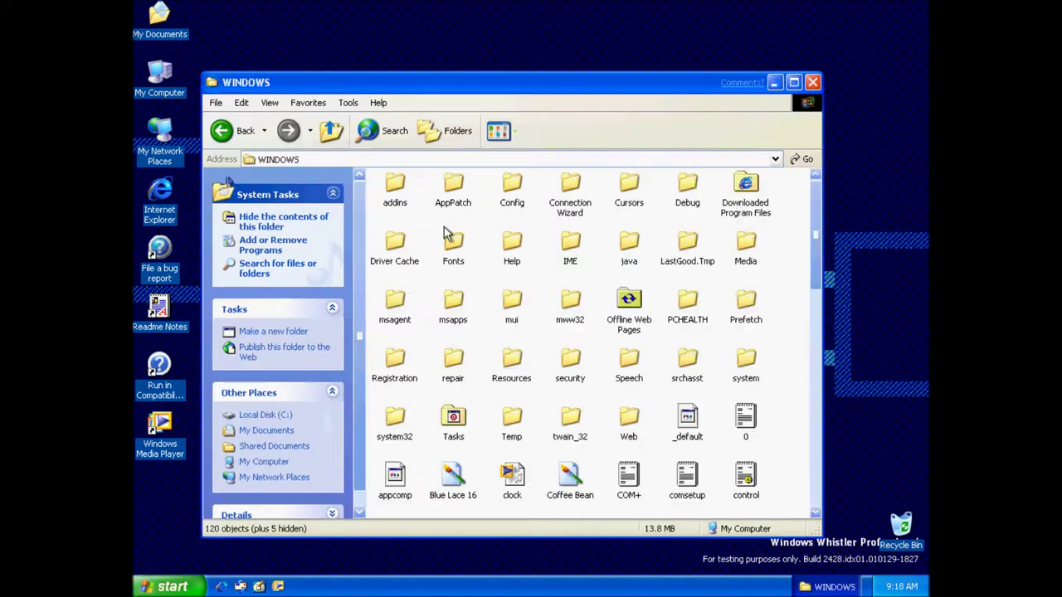
double_click(395, 421)
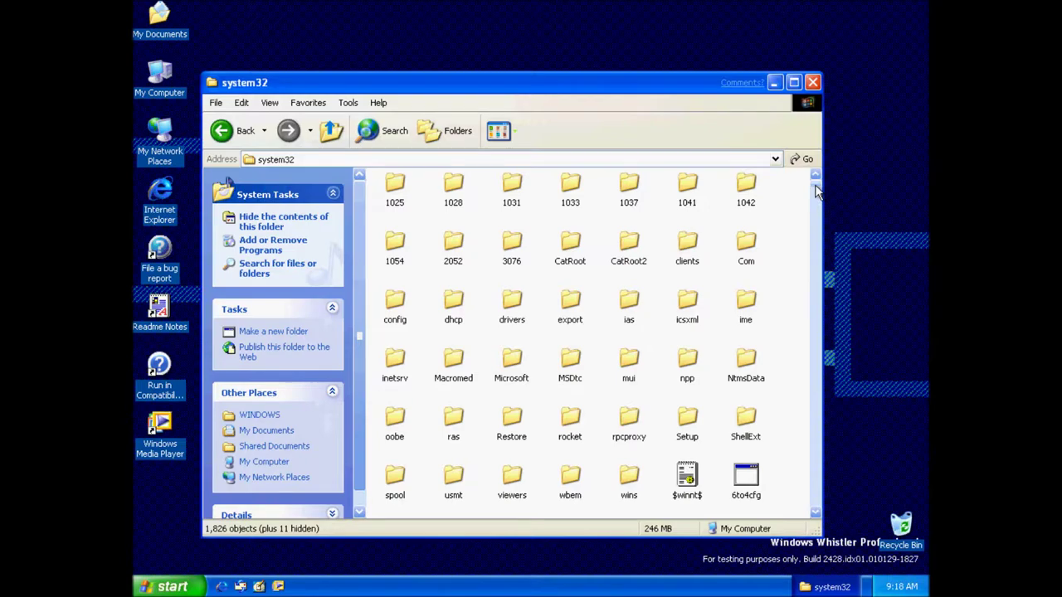
scroll(816, 192, down, 2)
drag(816, 192, 817, 440)
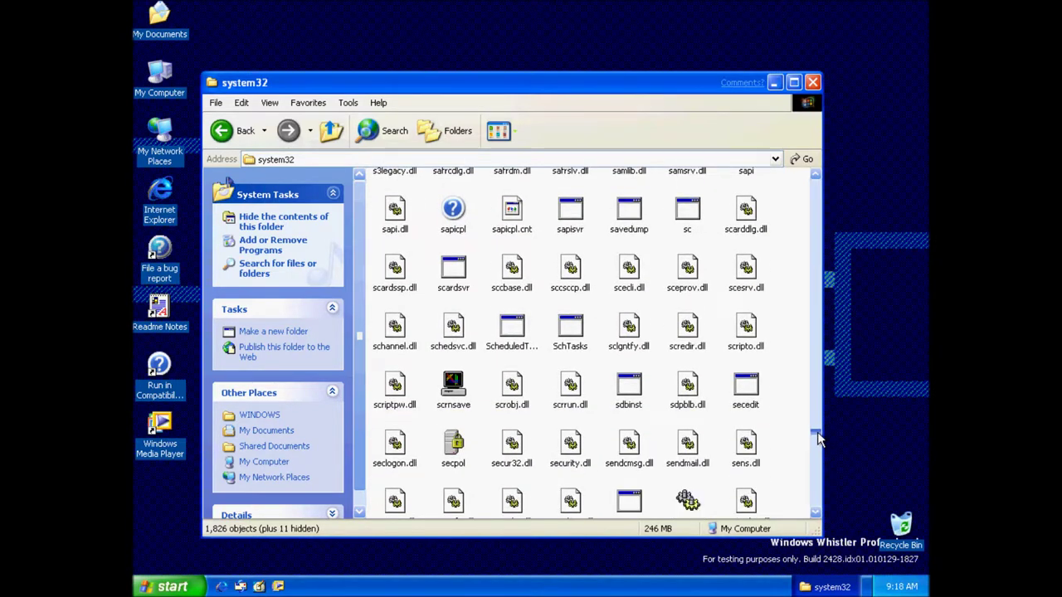
drag(817, 440, 817, 455)
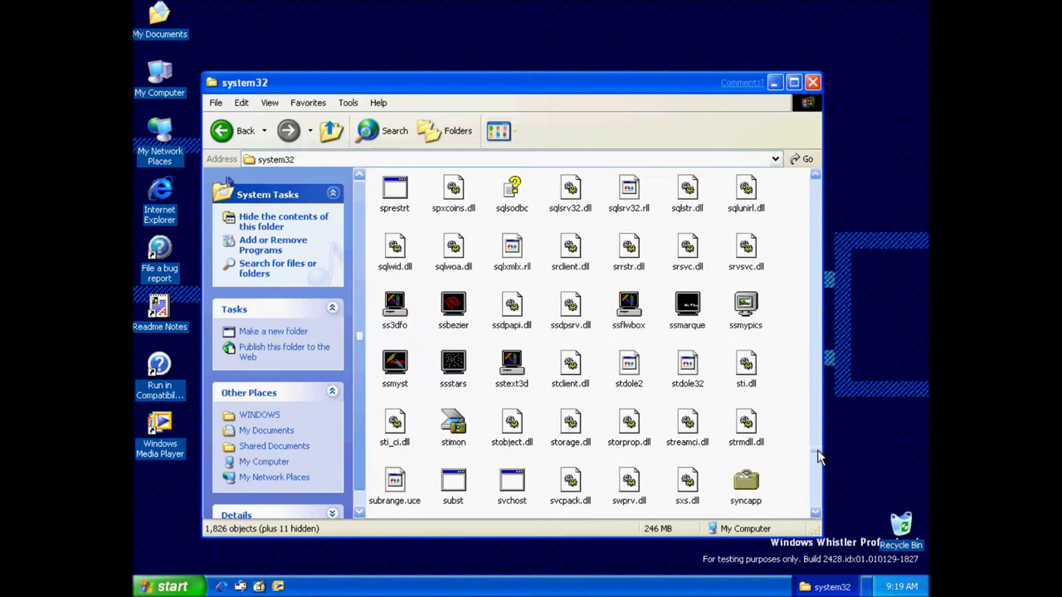
Step: Install the ss3dfo file so 3D Flying Objects becomes the screen saver
right_click(401, 311)
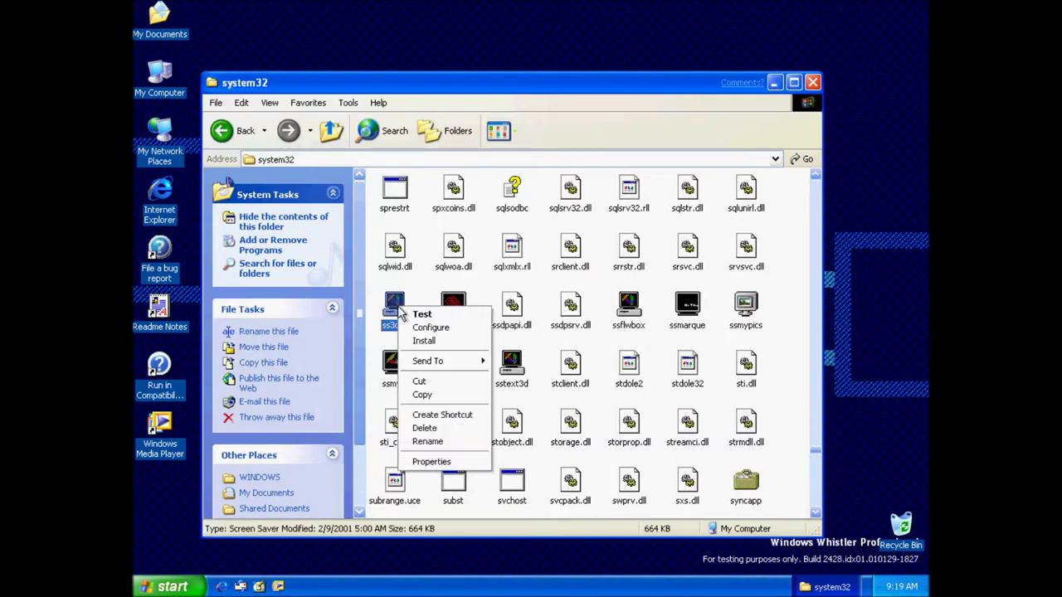
click(427, 340)
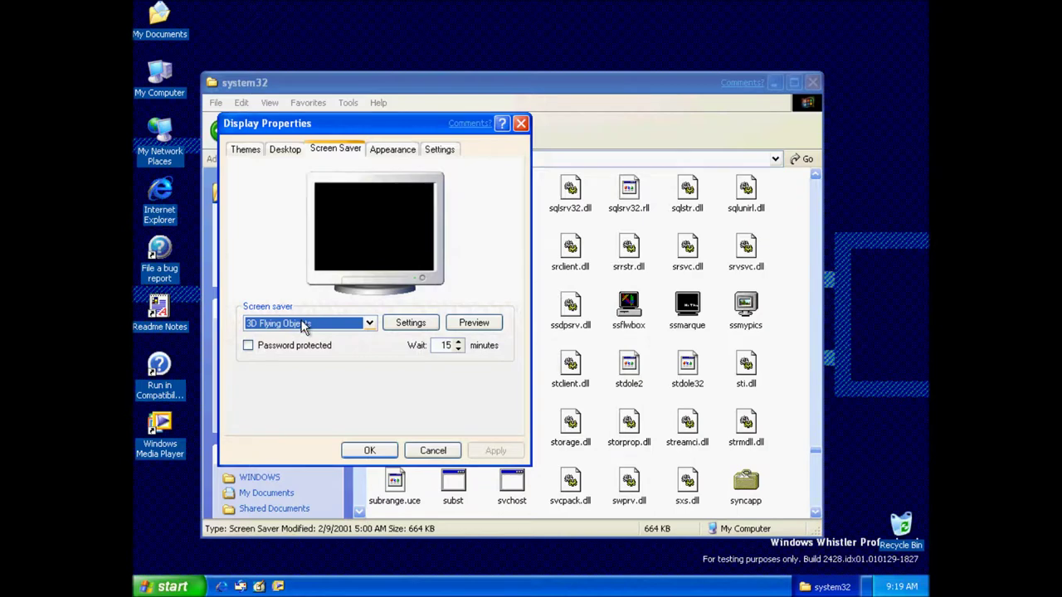
click(306, 324)
click(306, 323)
Step: Set the 3D Flying Objects style to Windows Logo and close its settings
click(419, 322)
click(396, 229)
click(388, 240)
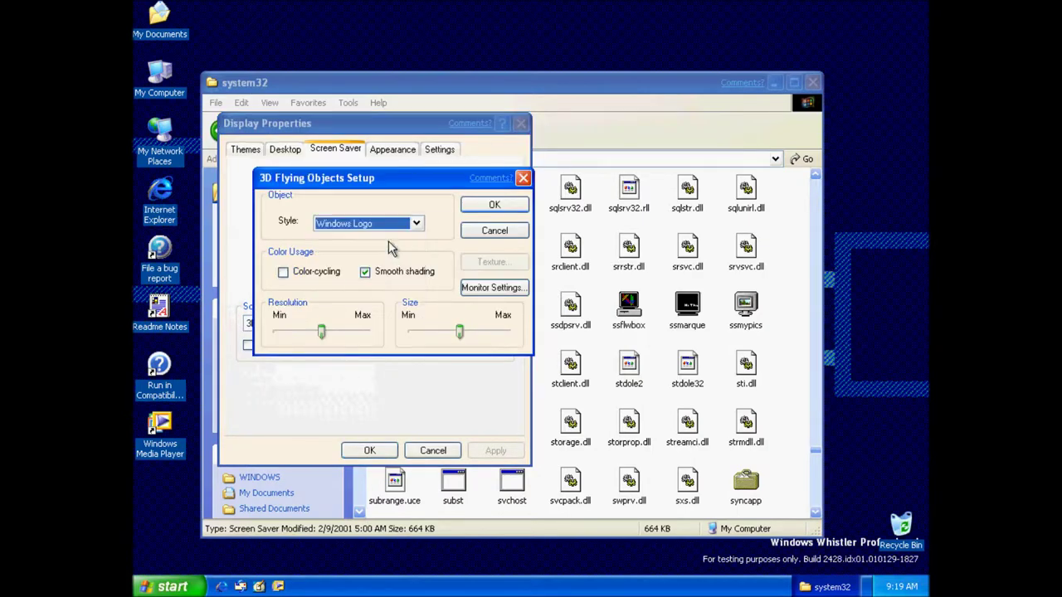
click(505, 208)
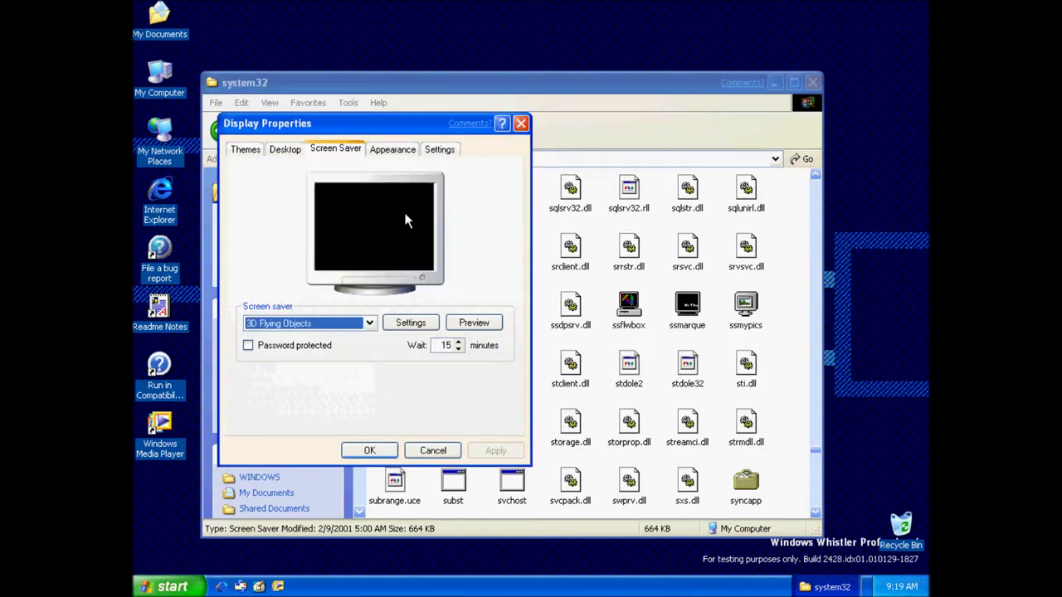
Step: Lower colour quality from Highest (32 bit) to Medium (16 bit), apply it and keep the settings
click(440, 152)
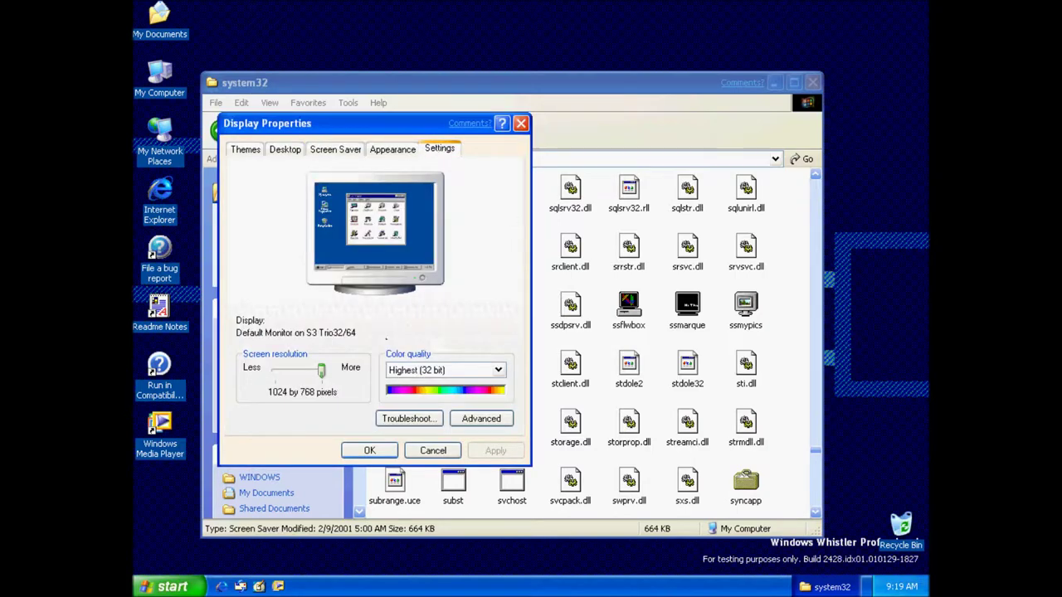
click(427, 371)
click(429, 386)
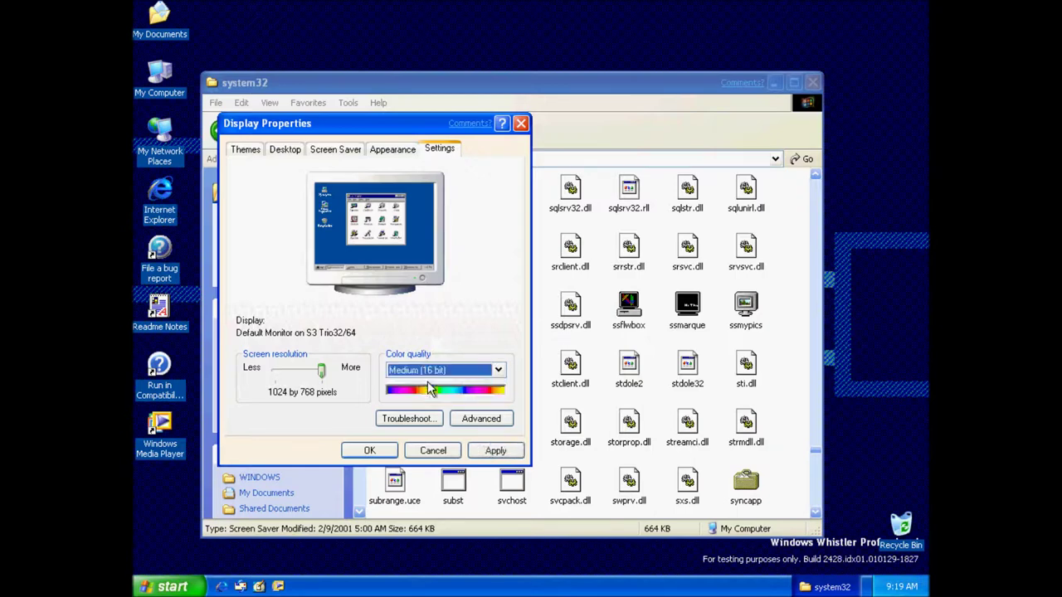
click(495, 450)
click(499, 351)
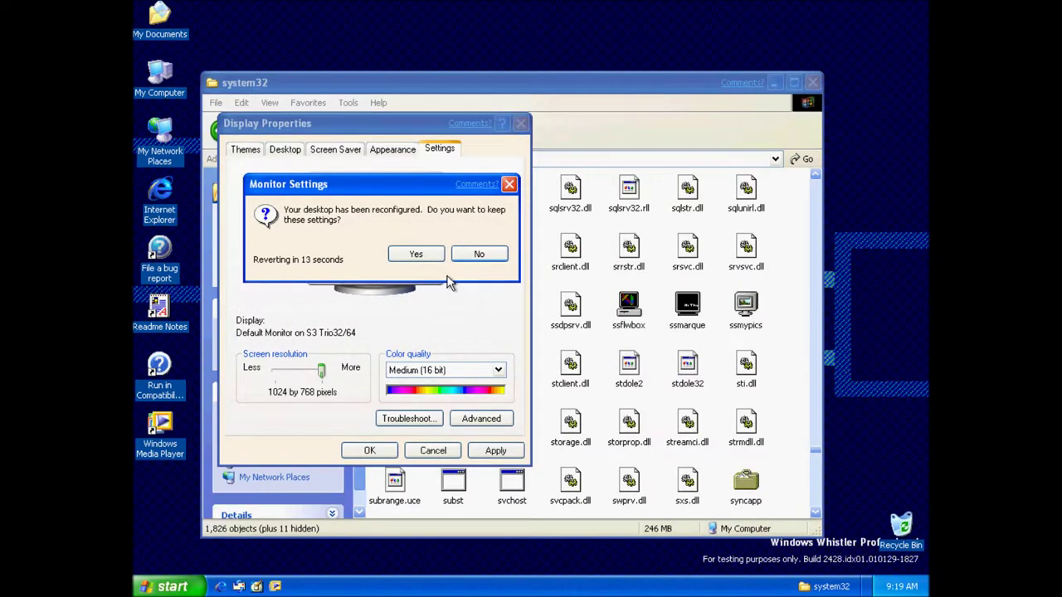
click(415, 254)
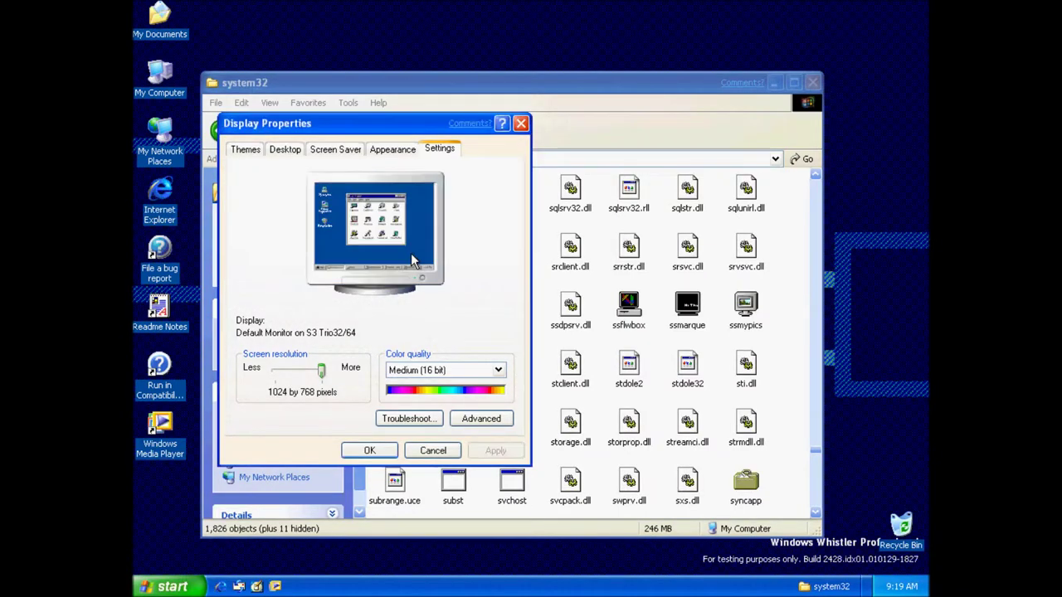
click(323, 154)
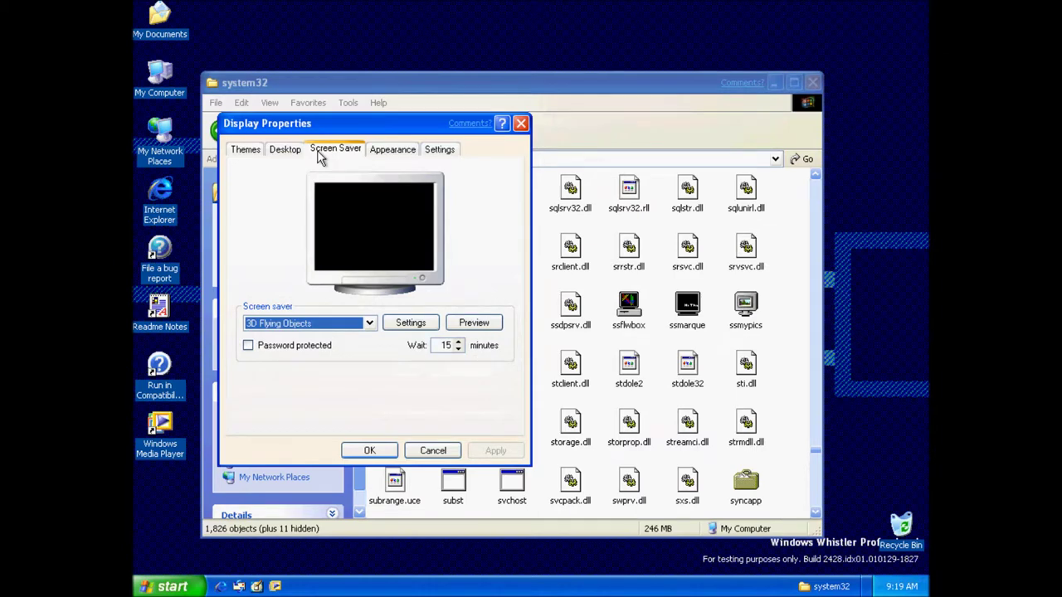
Step: Check the 3D Flying Objects monitor settings and S3 Trio32/64 warning, closing them unchanged
click(410, 323)
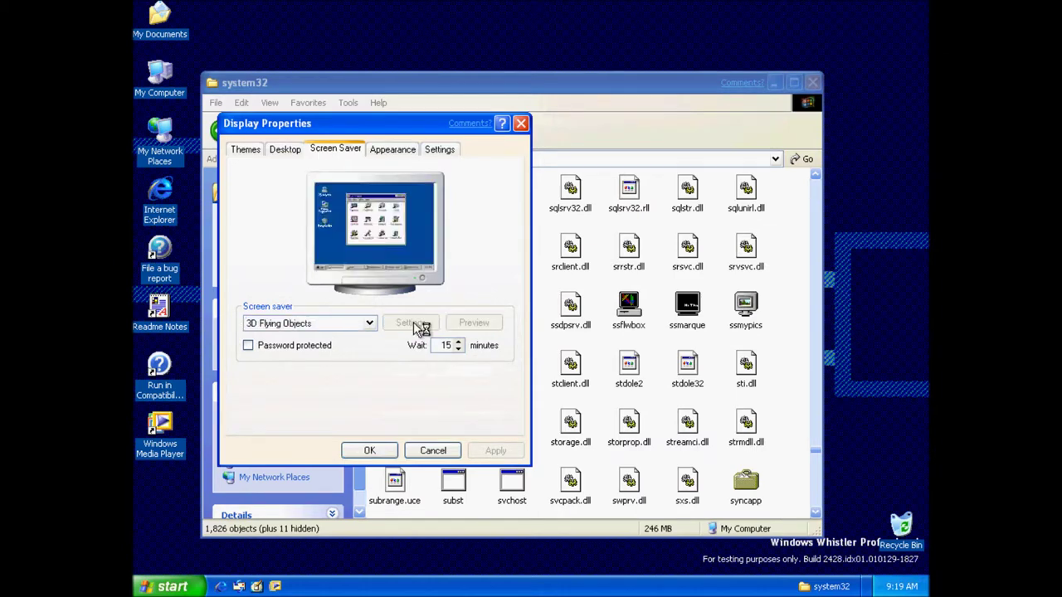
click(497, 287)
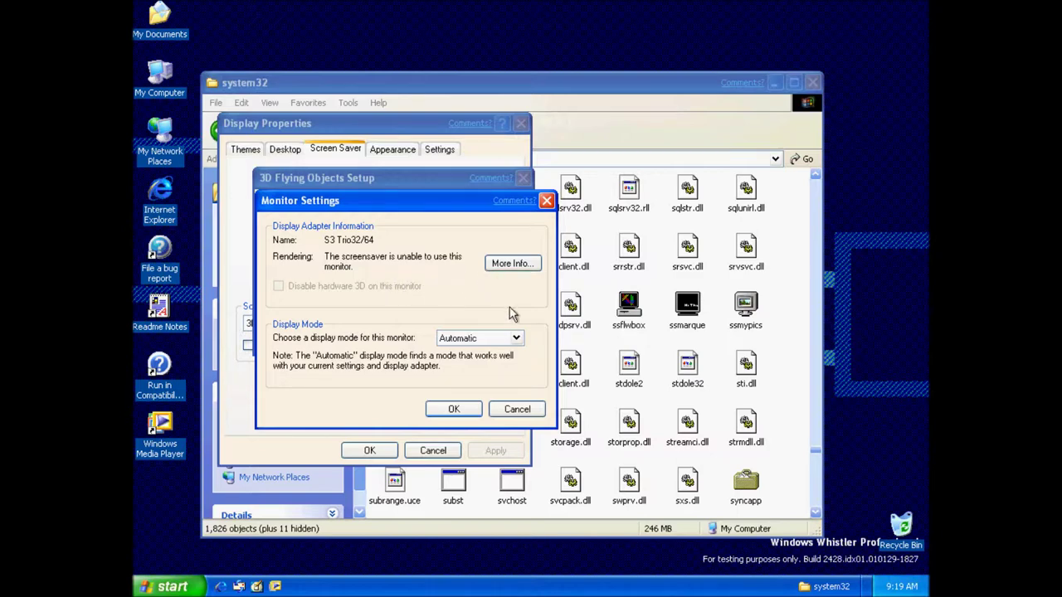
click(504, 336)
click(505, 338)
click(513, 262)
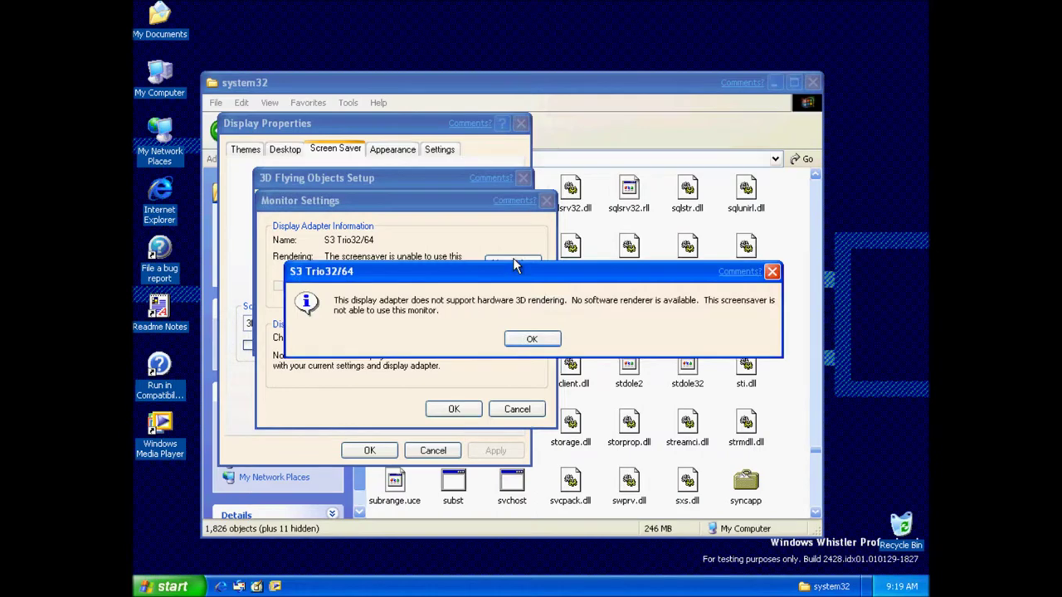
click(539, 340)
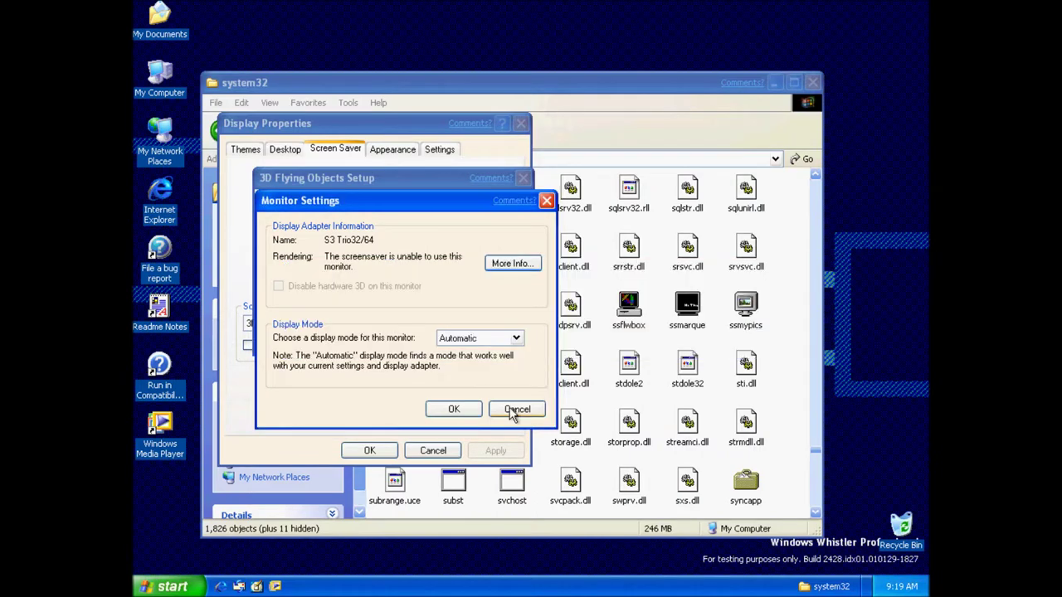
click(516, 409)
click(495, 233)
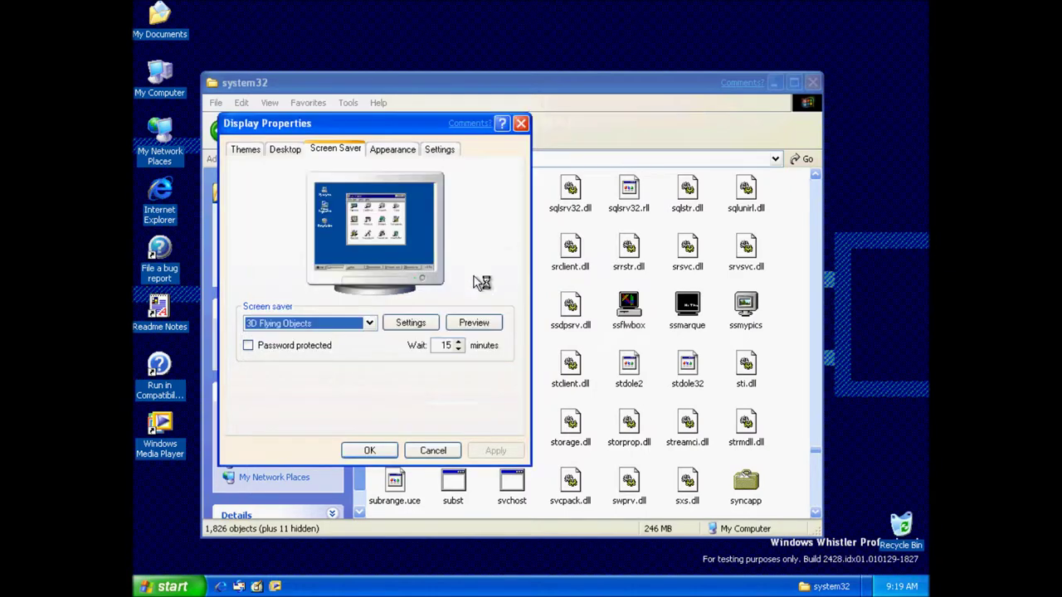
Step: Set the screen saver to (None) and close Display Properties
click(336, 326)
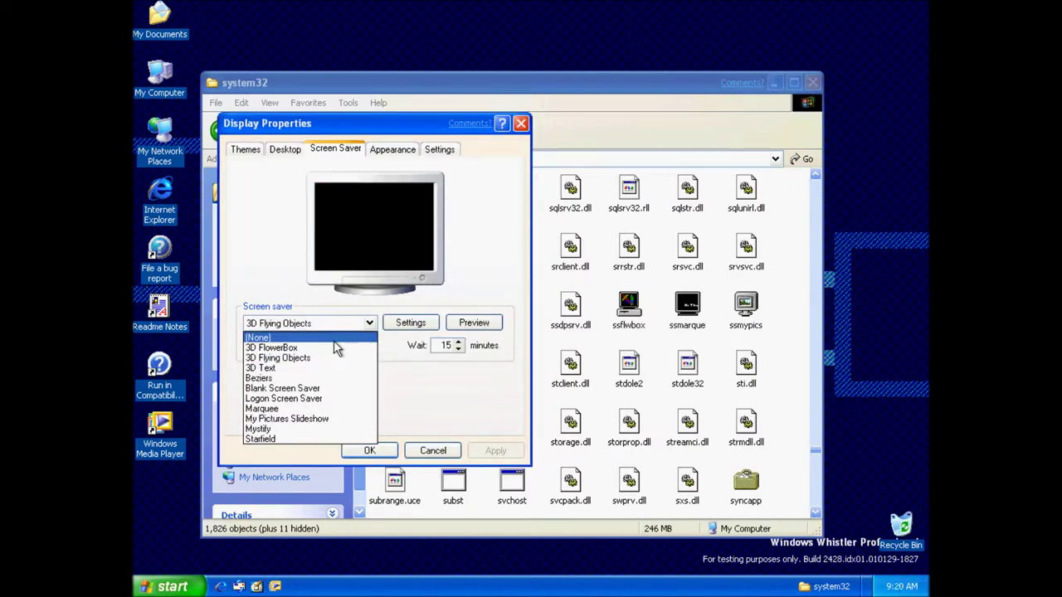
click(333, 339)
click(390, 453)
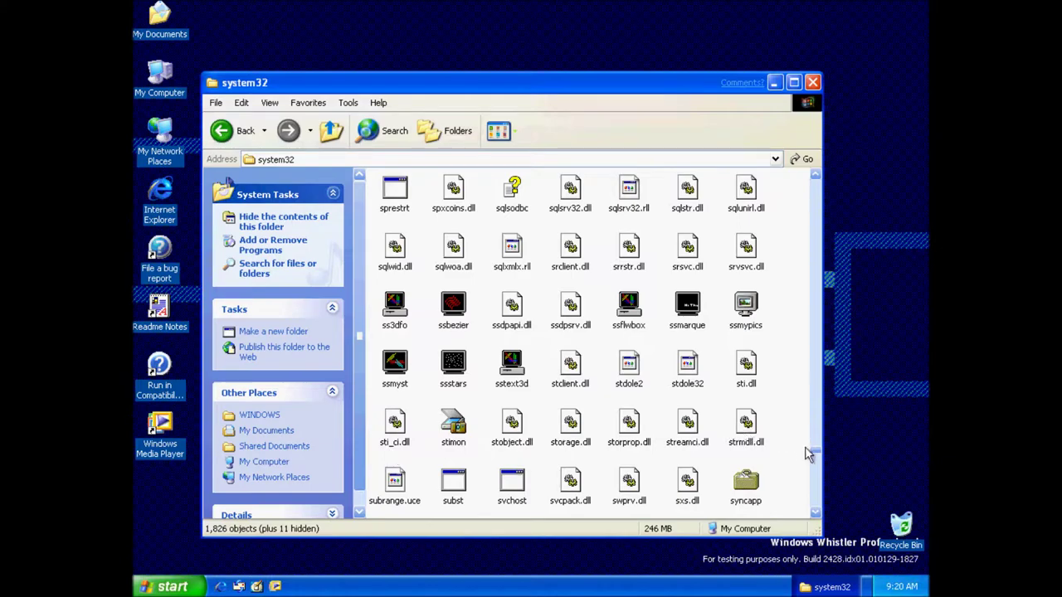
Step: Scroll the system32 file list down to the files starting with w
drag(816, 455, 816, 470)
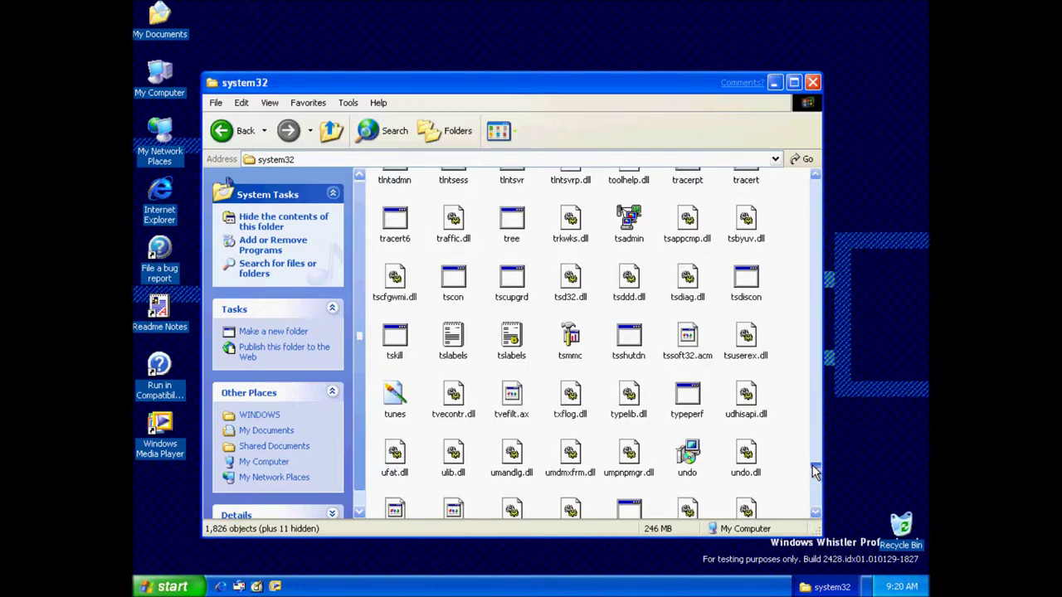
drag(816, 471, 816, 507)
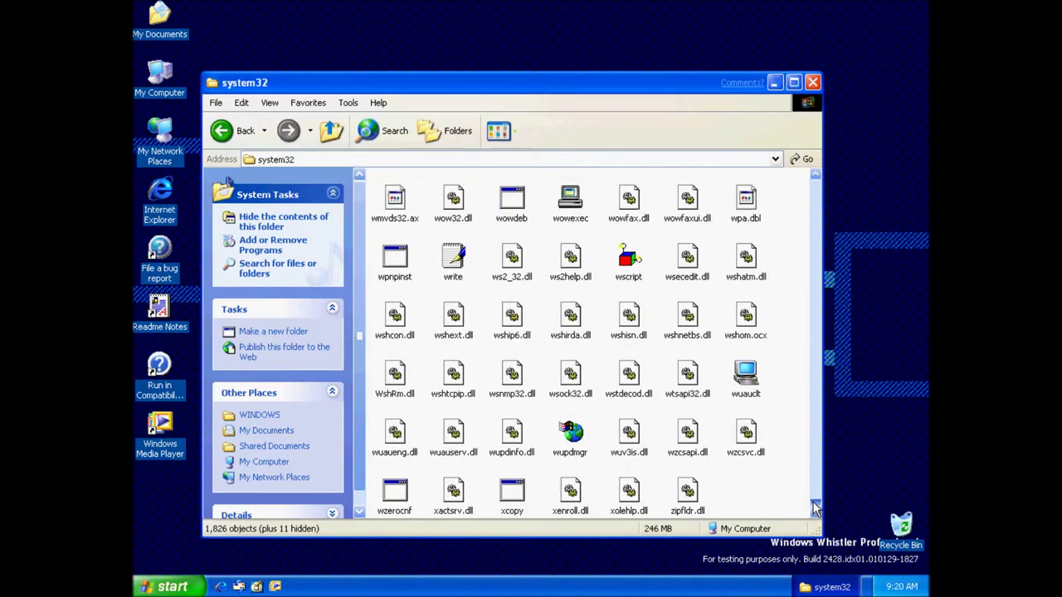
Step: Close the system32 window and open Sounds and Audio Devices from the Control Panel
click(813, 82)
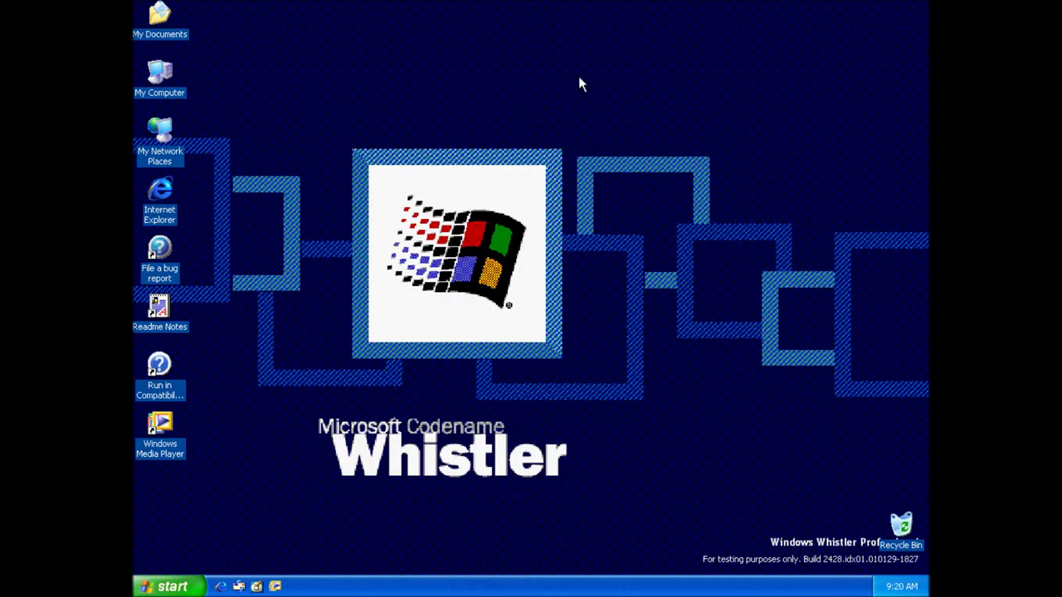
click(179, 584)
mouse_move(199, 458)
click(306, 454)
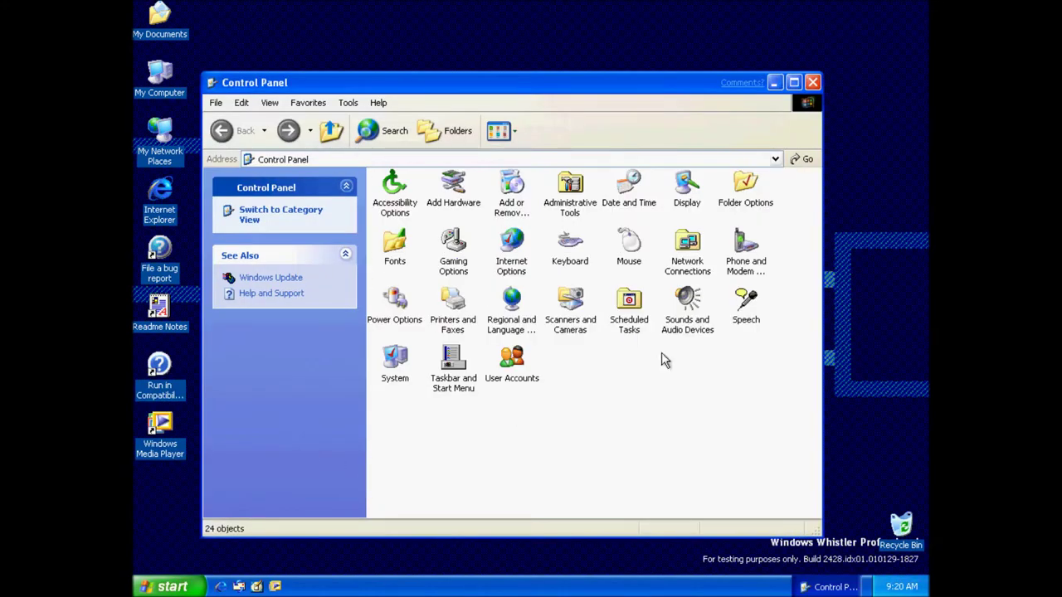
double_click(693, 328)
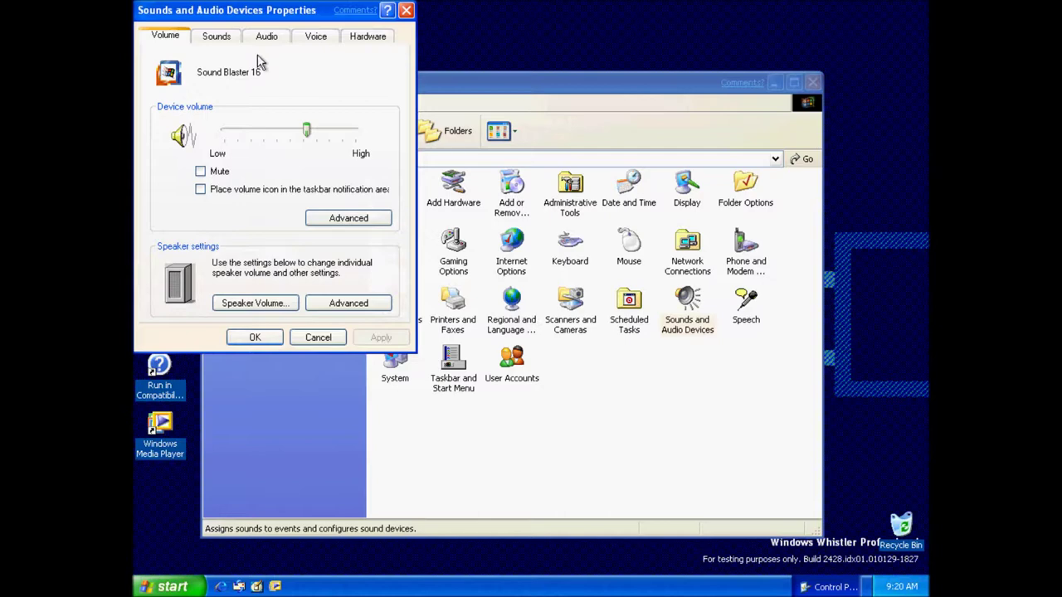
Step: Play the Windows Logon Sound assigned to Start Windows, then cancel without changes
click(217, 37)
scroll(388, 219, down, 2)
drag(388, 217, 386, 238)
click(264, 229)
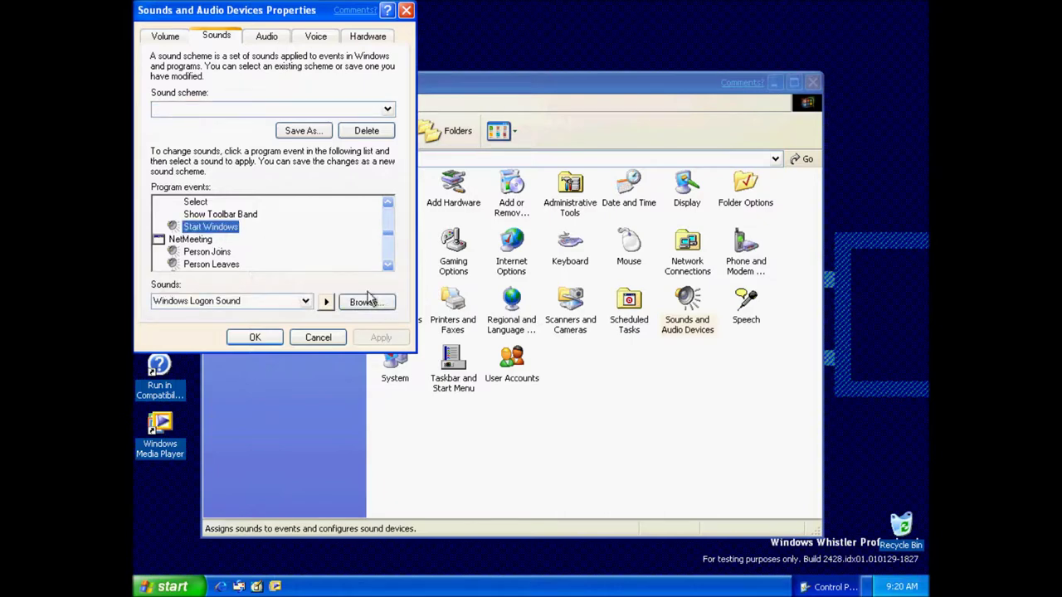
click(327, 304)
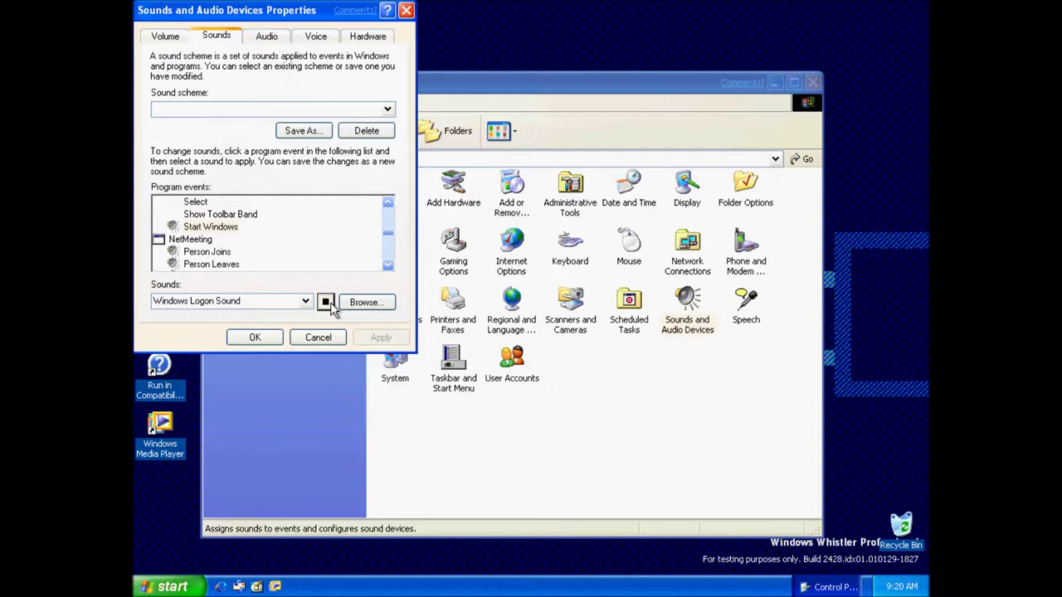
click(326, 331)
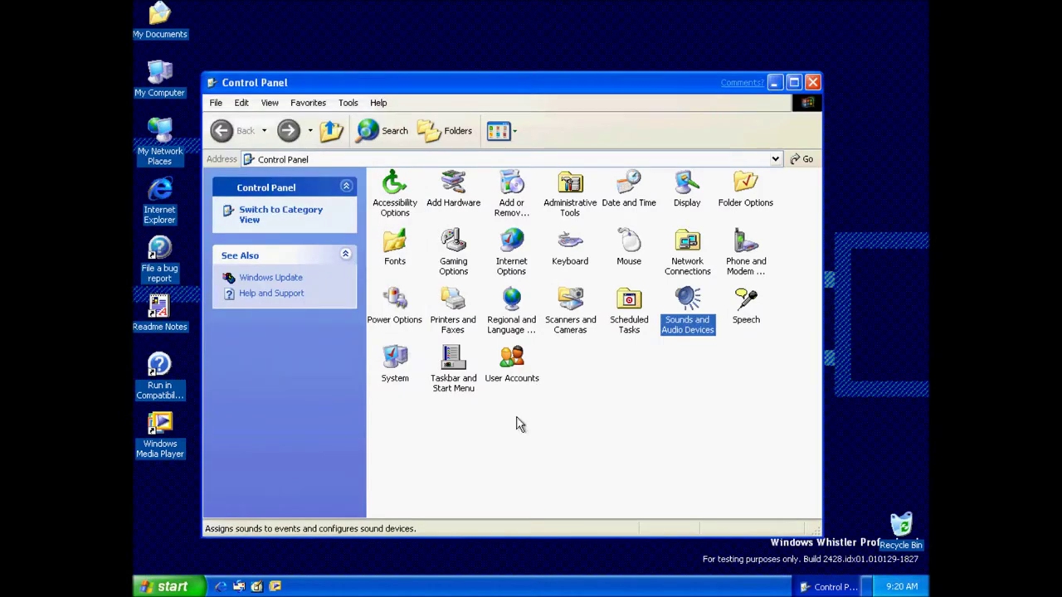
click(470, 372)
Step: Look through the notification icon and classic Start menu customization dialogs, cancelling both
double_click(469, 372)
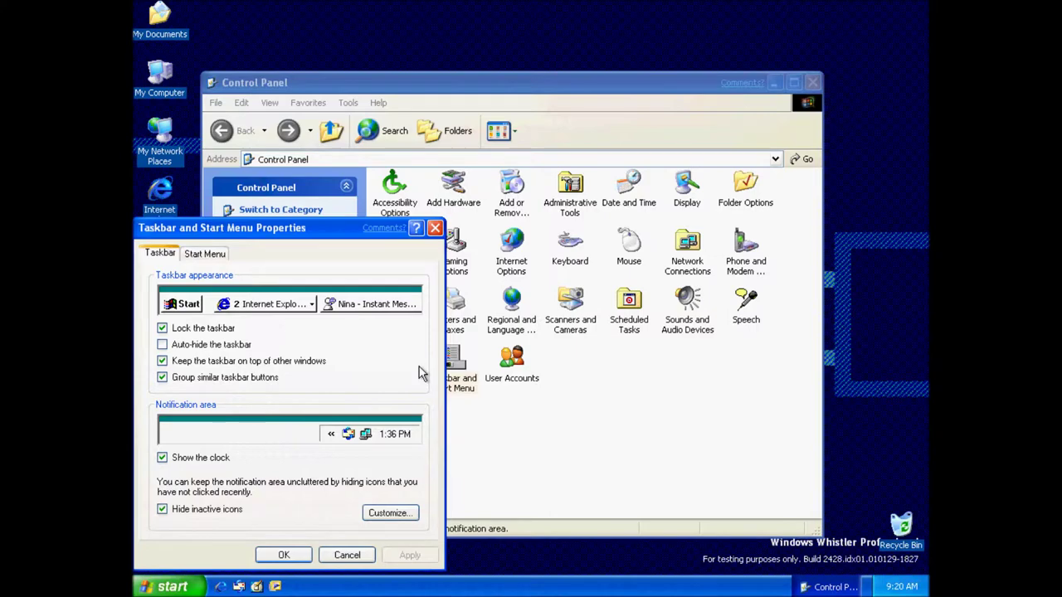
click(389, 513)
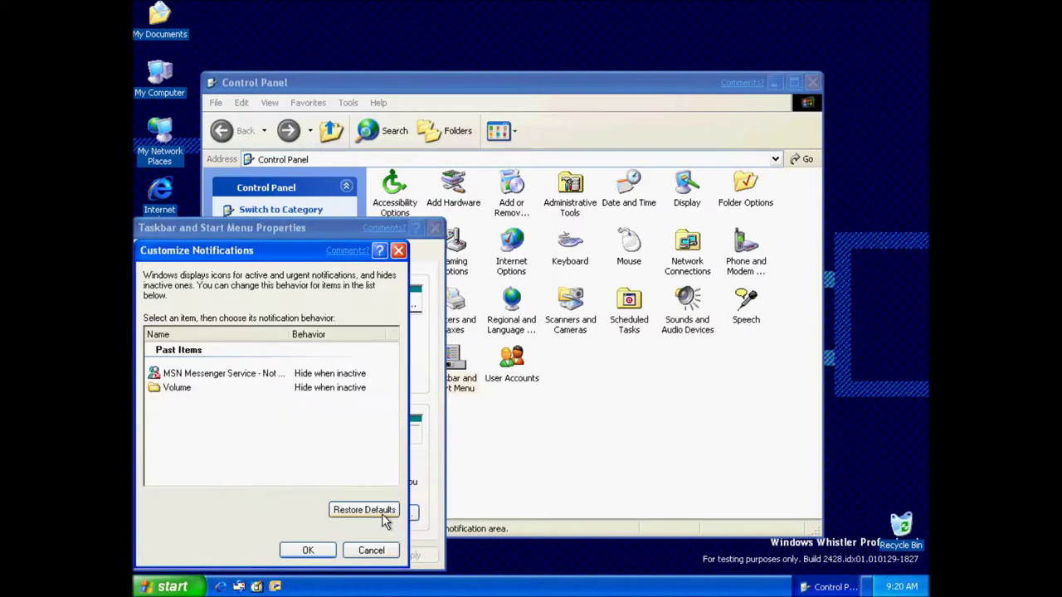
click(349, 557)
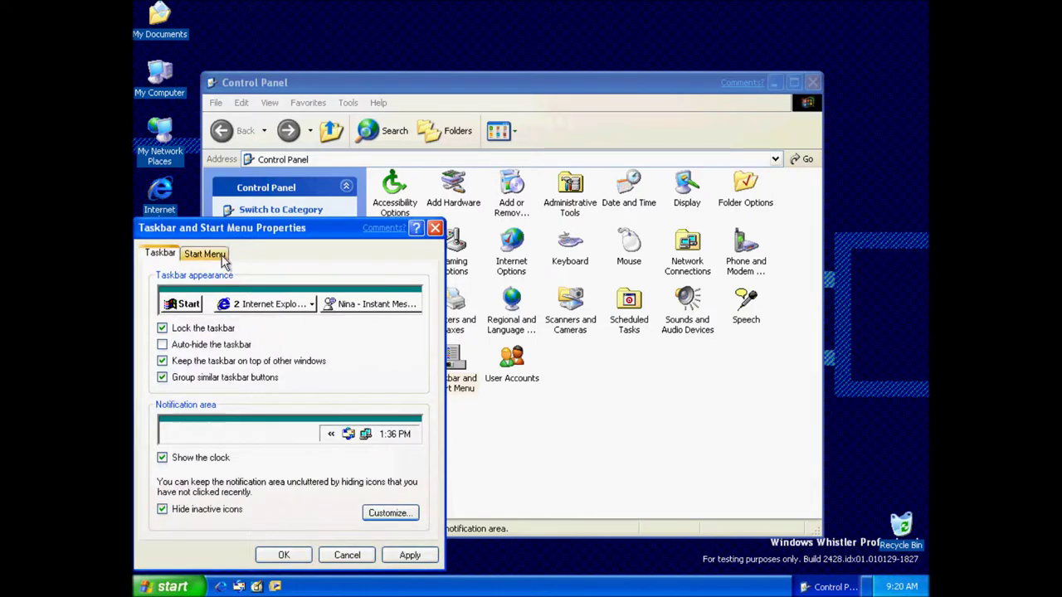
click(217, 254)
click(396, 489)
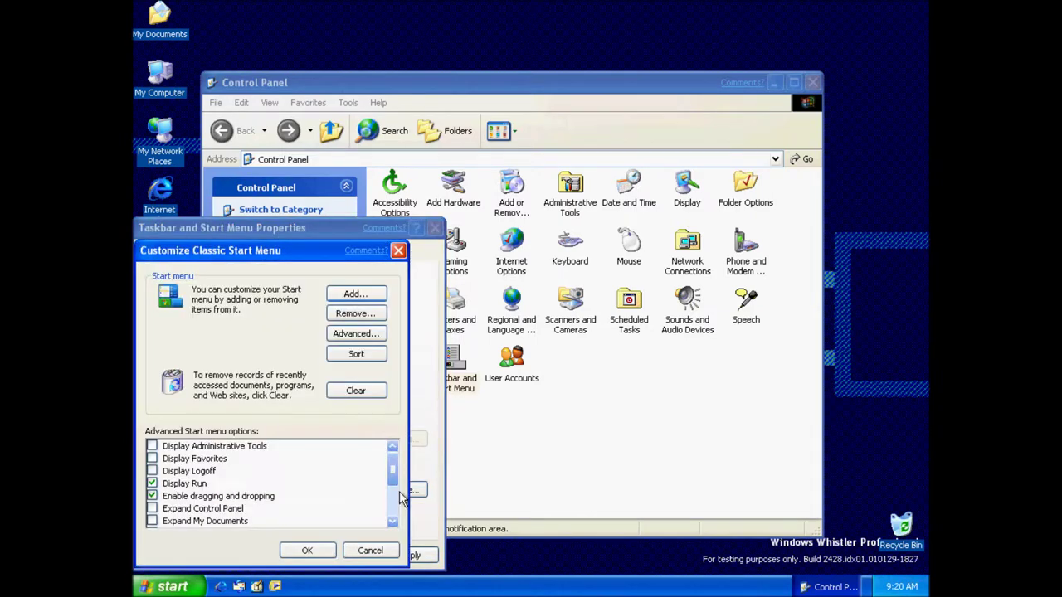
drag(395, 477, 395, 513)
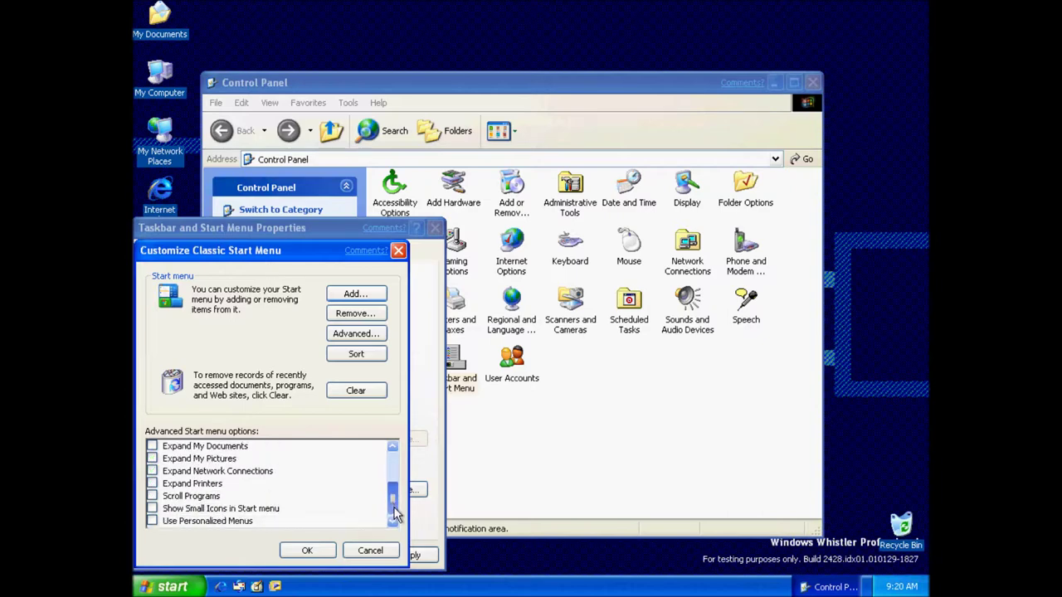
click(370, 550)
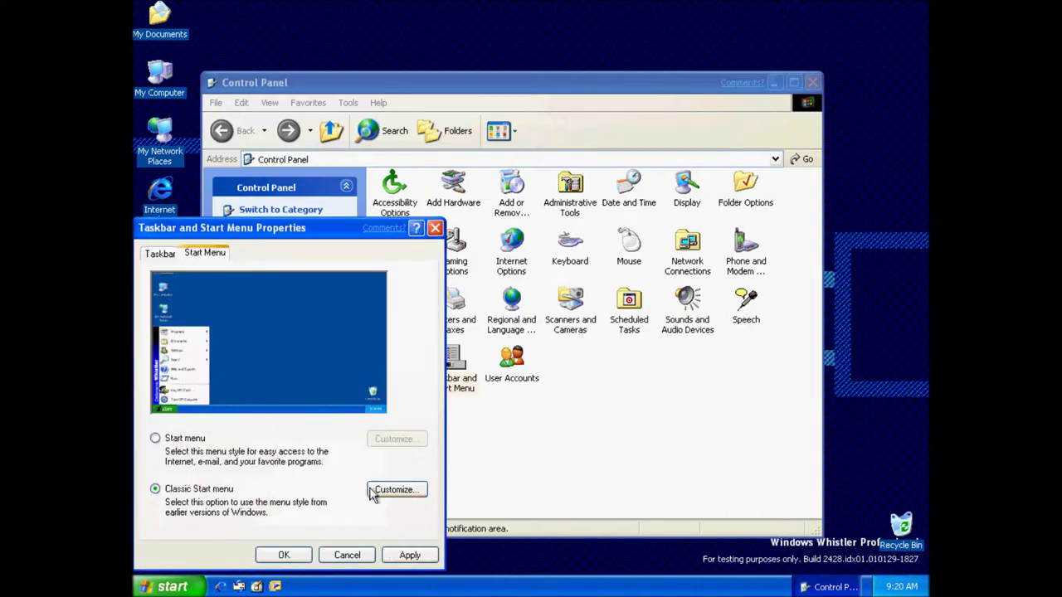
Step: Switch to the new-style Start menu, apply it and open Start to preview
click(168, 448)
click(410, 555)
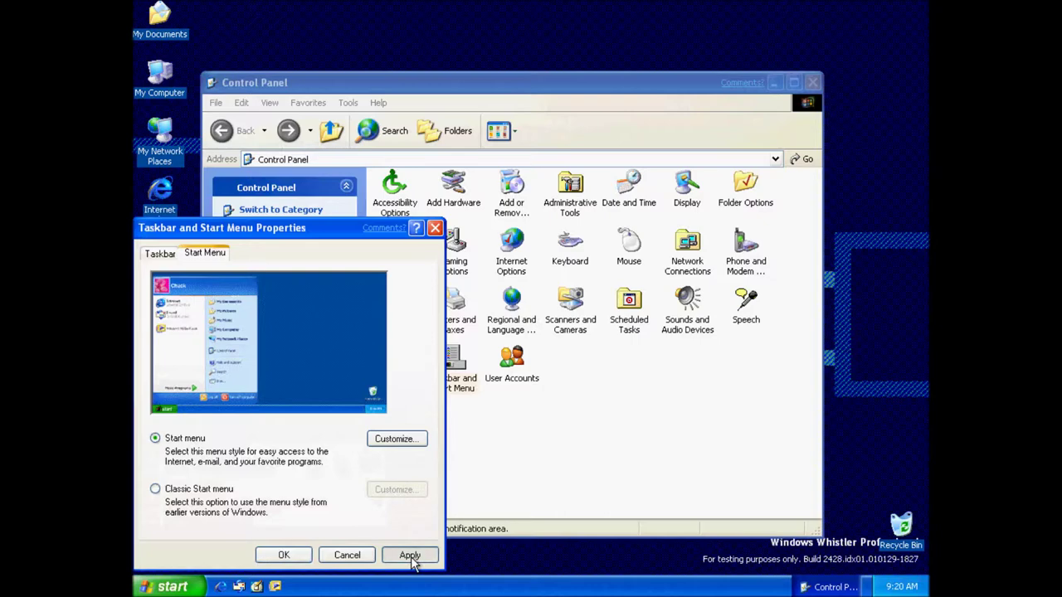
click(189, 589)
click(191, 591)
click(190, 590)
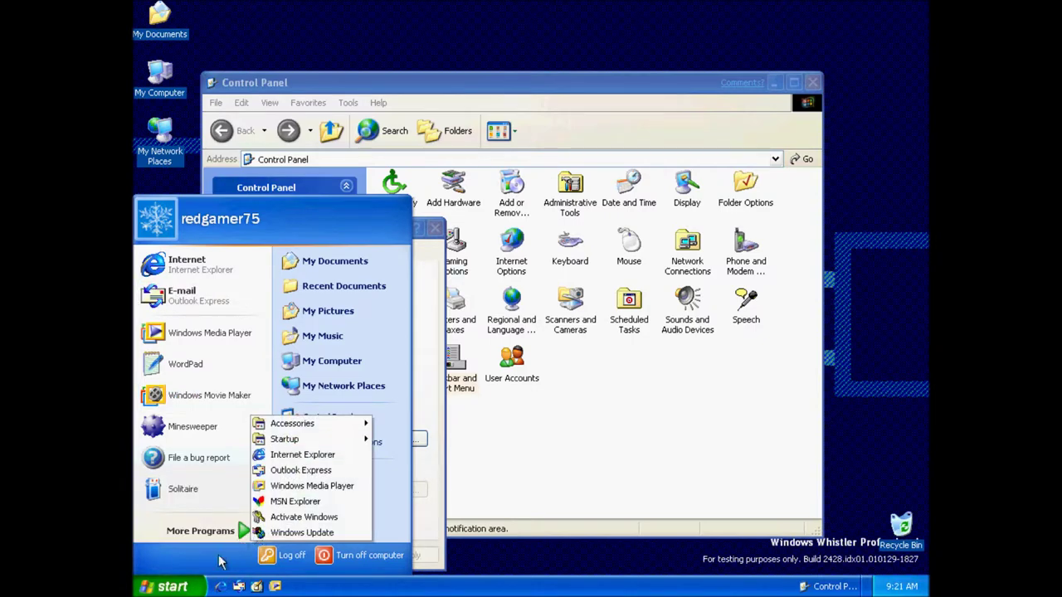
Step: In Start menu customization, keep Internet Explorer, Outlook Express and 5 programs shown
click(192, 589)
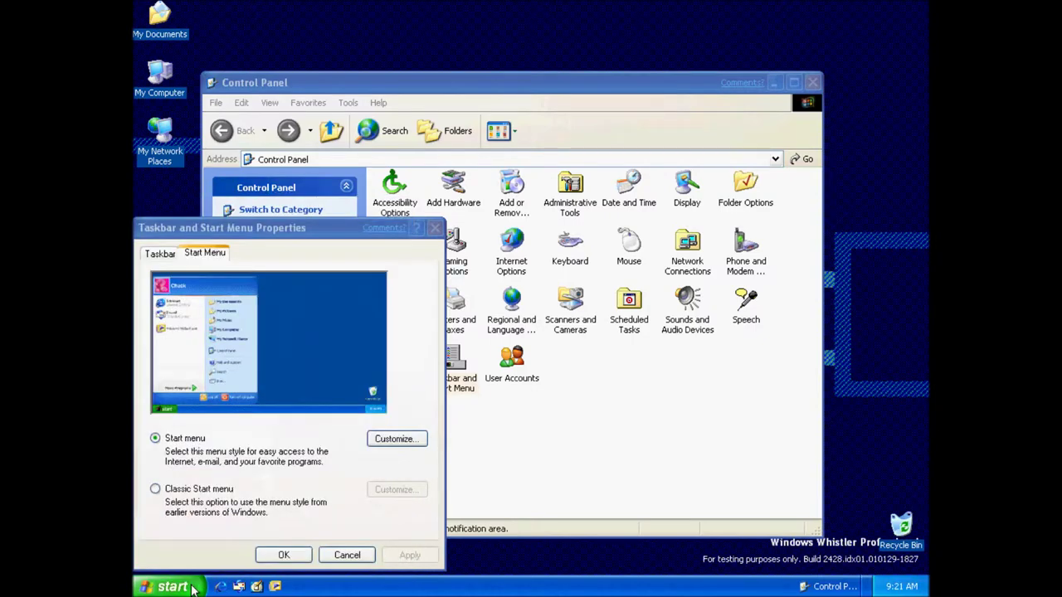
click(394, 439)
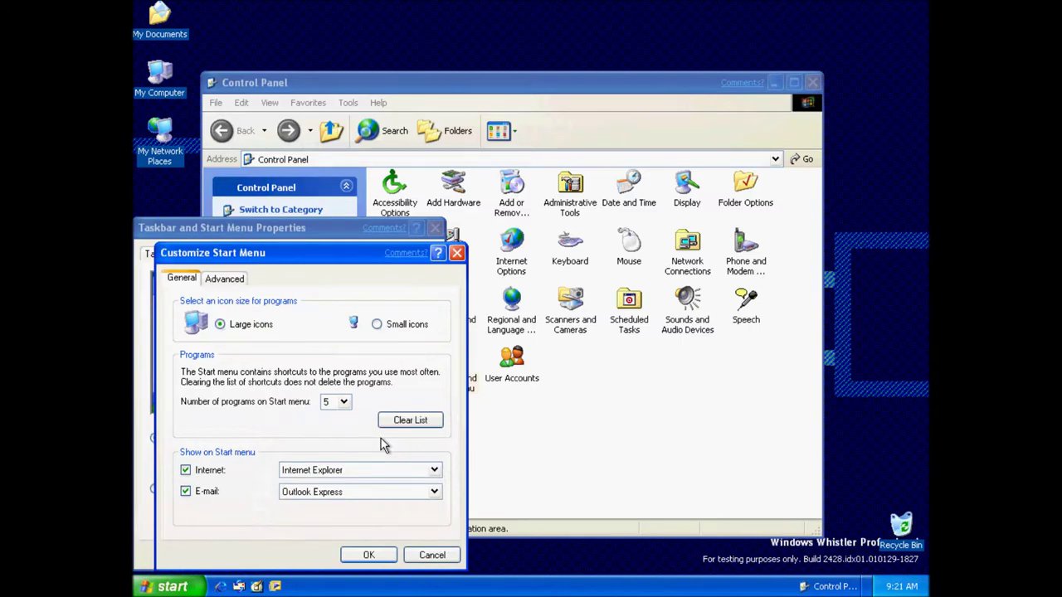
click(328, 471)
click(327, 482)
click(330, 491)
click(334, 493)
click(342, 405)
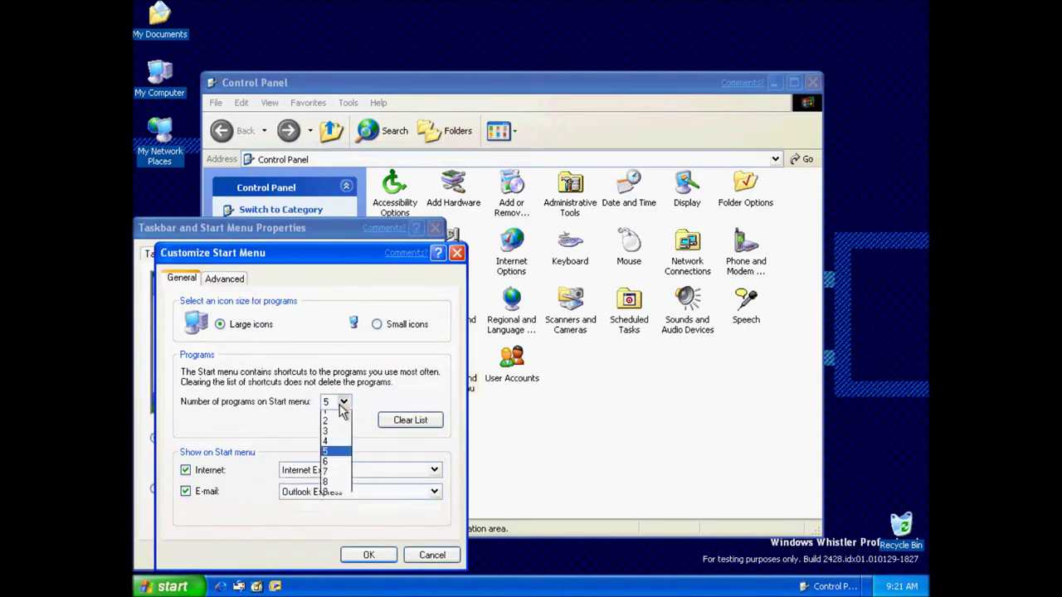
click(340, 404)
Step: Enable 'Animate Start menu as it opens' on the Advanced tab and save the settings
click(231, 284)
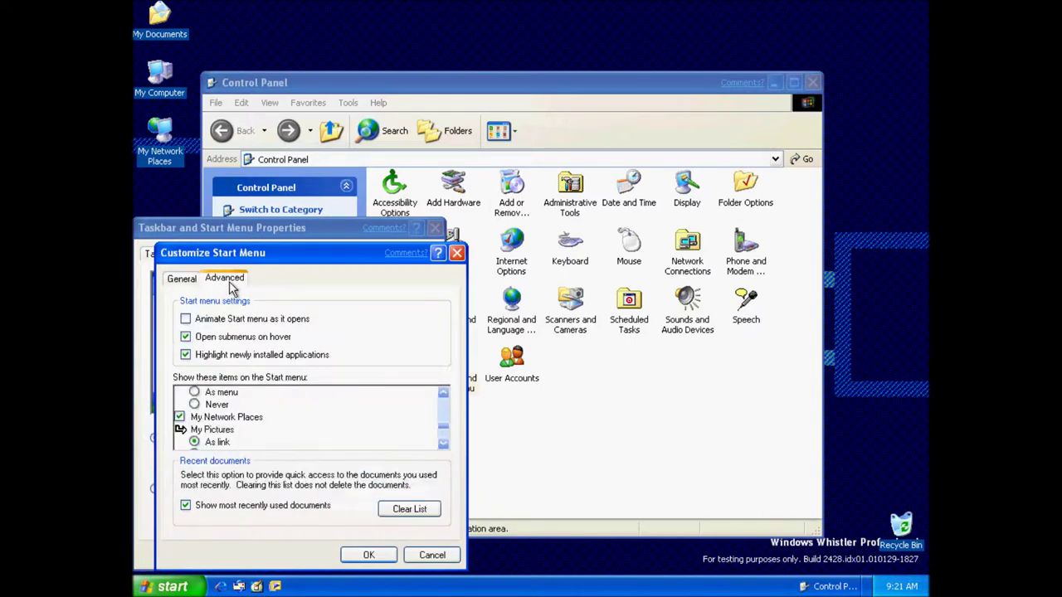
click(231, 321)
scroll(447, 429, up, 1)
mouse_move(446, 429)
mouse_down()
mouse_move(443, 399)
mouse_move(442, 441)
mouse_up()
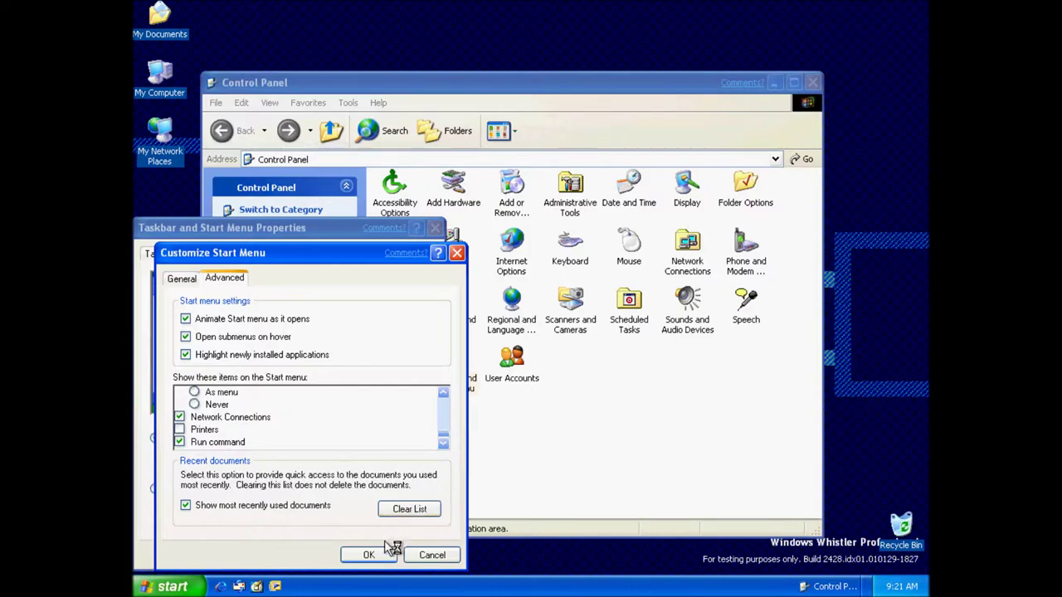
click(386, 552)
click(282, 555)
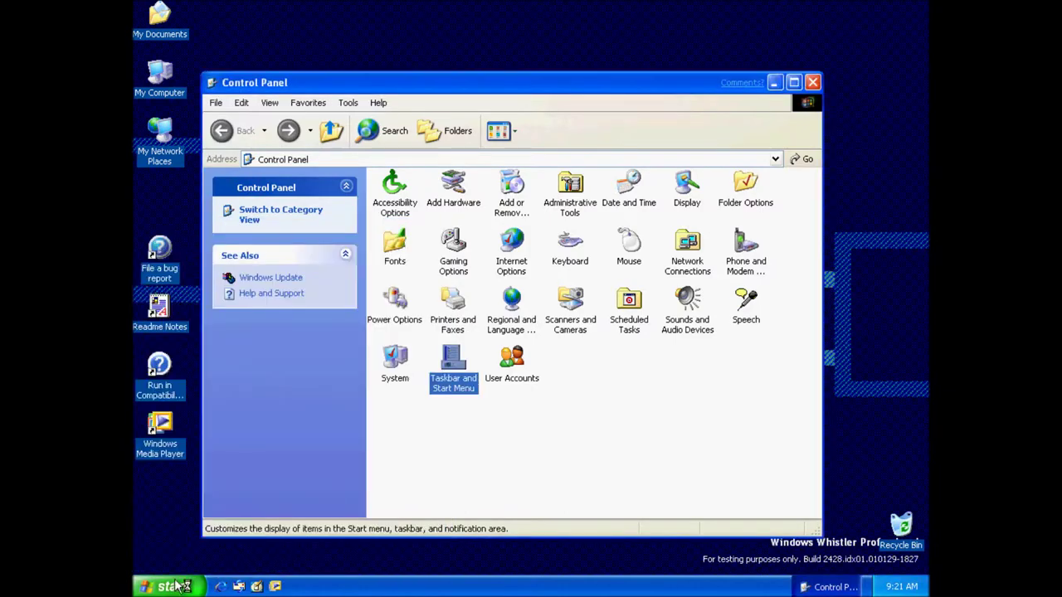
Step: Open and close the Start menu several times to watch the animation
click(178, 587)
click(175, 587)
click(174, 587)
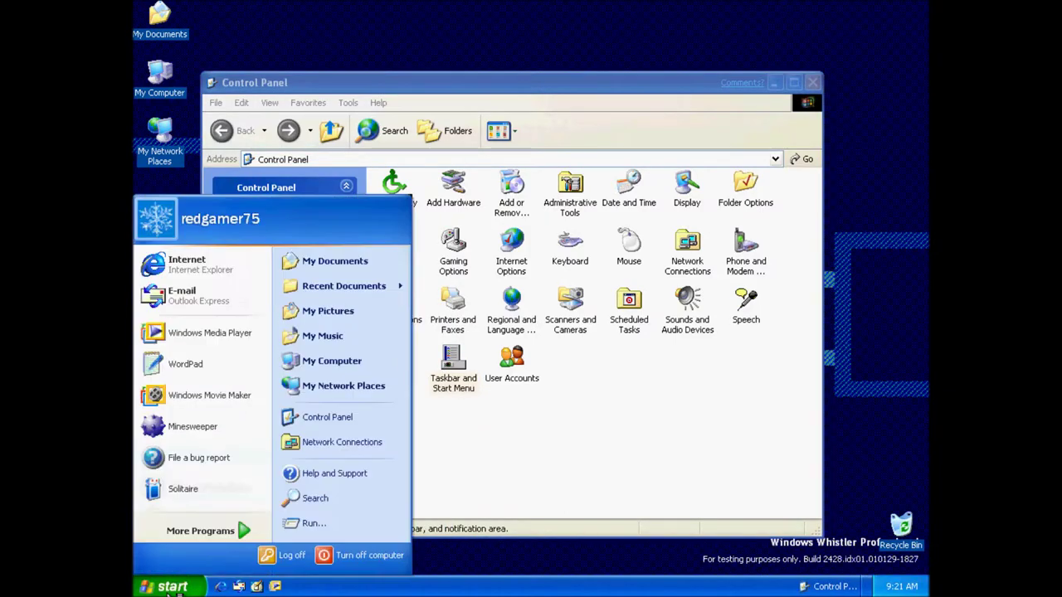
click(169, 589)
click(168, 591)
click(169, 589)
click(169, 590)
click(169, 590)
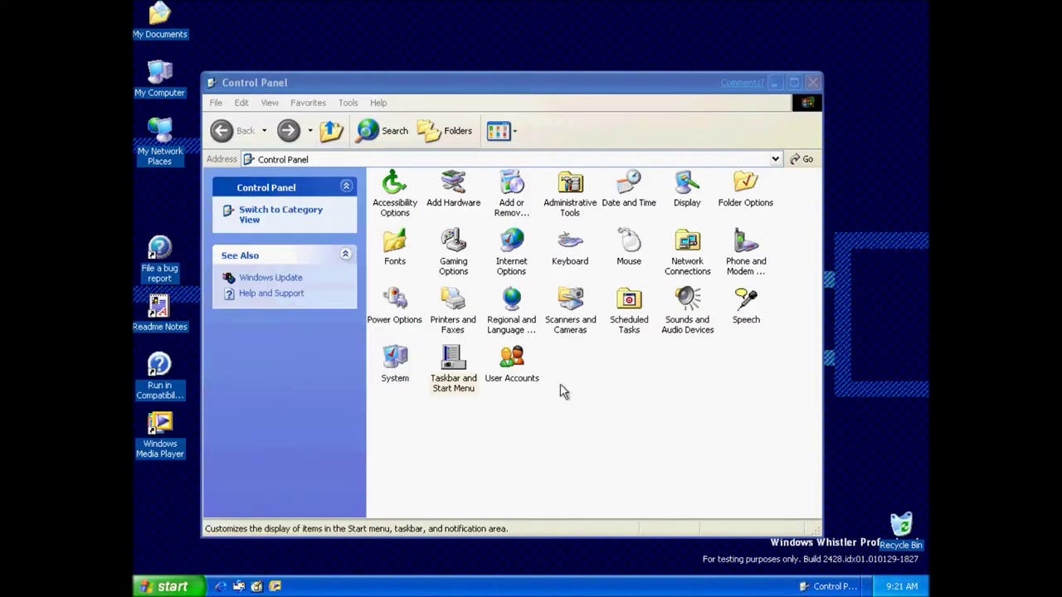
Step: Open User Accounts and pick the first administrator account's change options
double_click(506, 365)
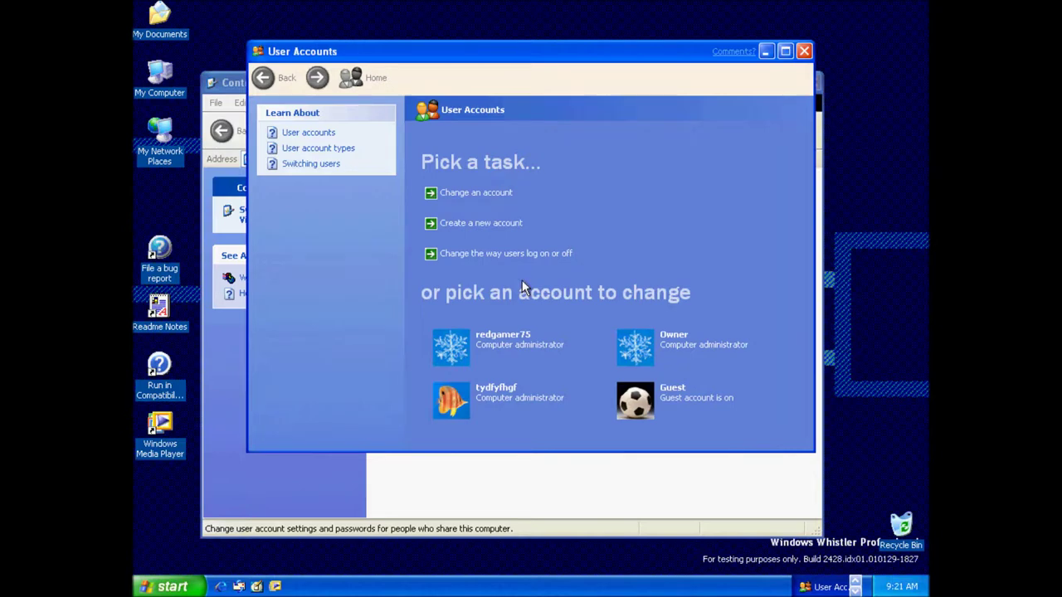
click(523, 367)
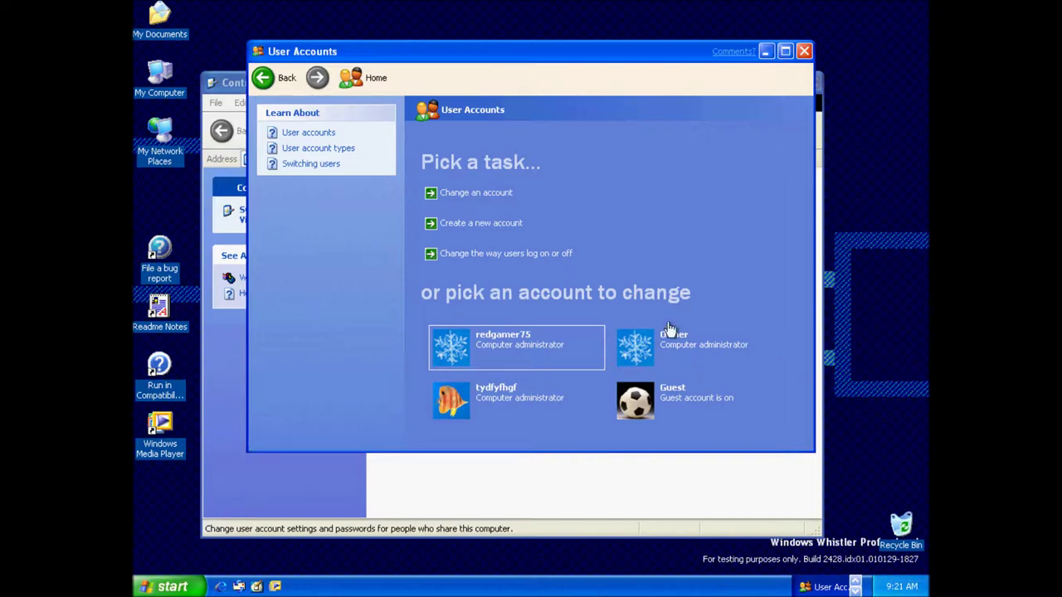
click(531, 348)
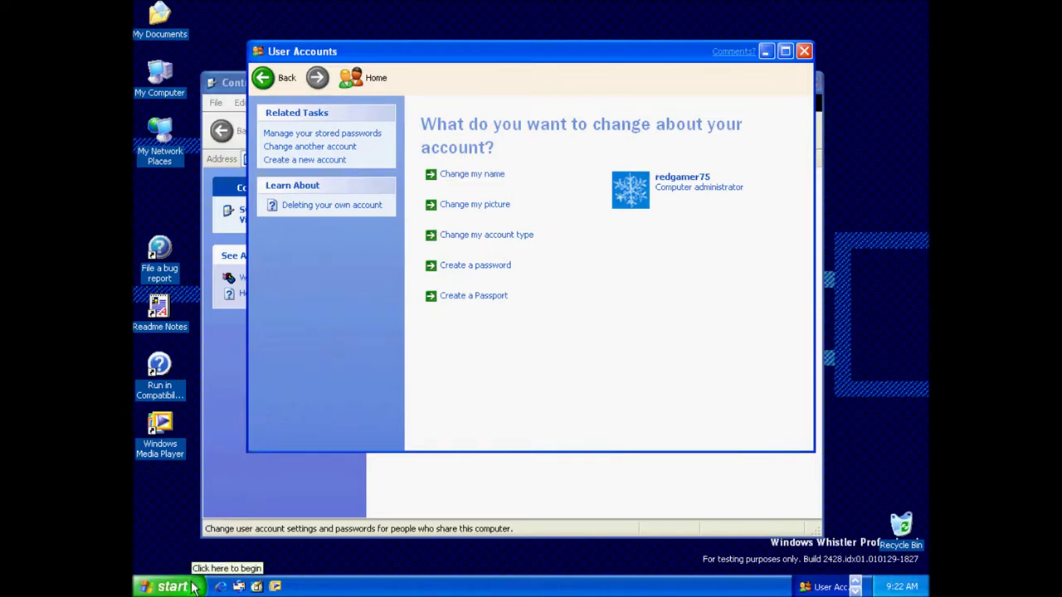
click(172, 586)
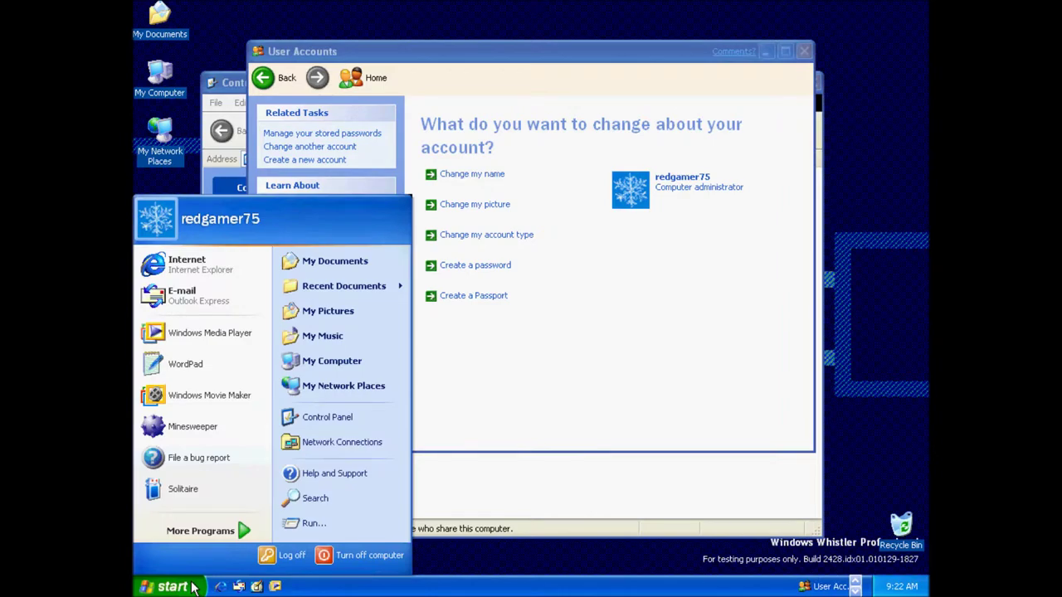
click(192, 587)
click(192, 587)
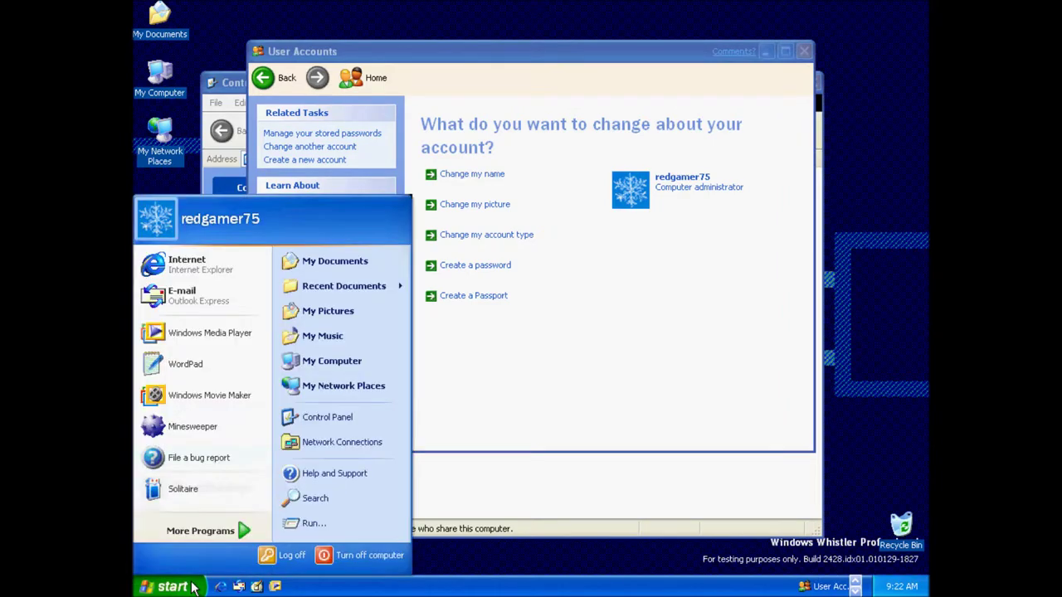
click(193, 587)
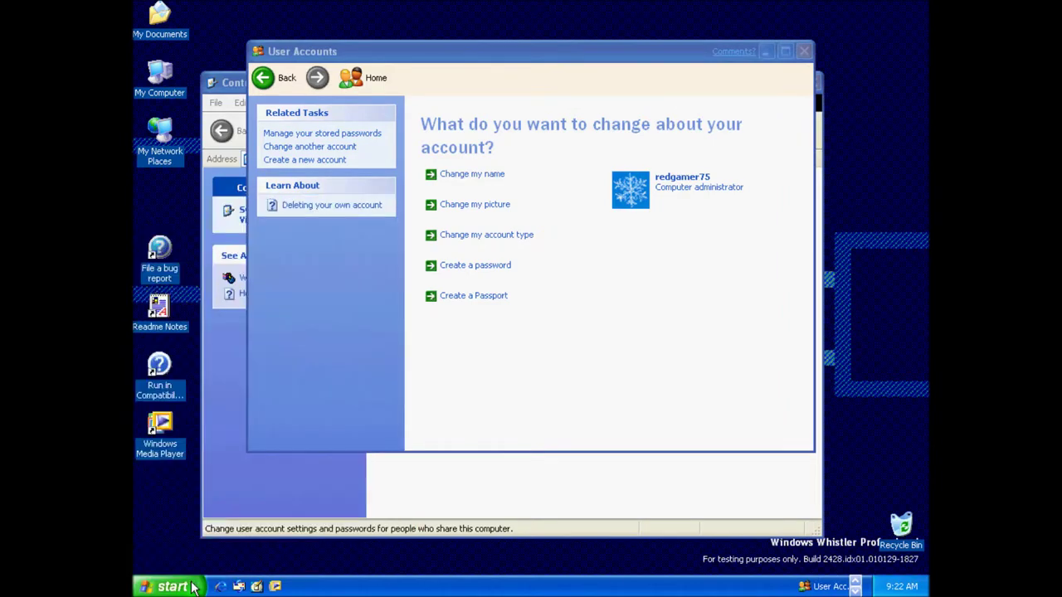
Step: Browse new account pictures, then close User Accounts unchanged and close Control Panel
click(497, 209)
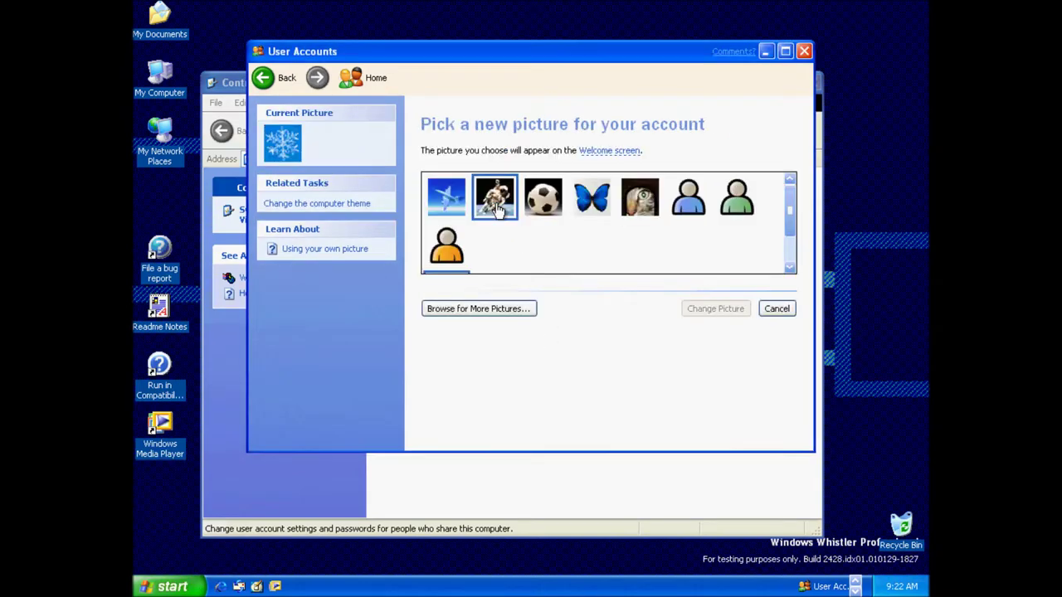
mouse_move(789, 214)
mouse_down()
mouse_move(787, 225)
mouse_move(789, 195)
mouse_up()
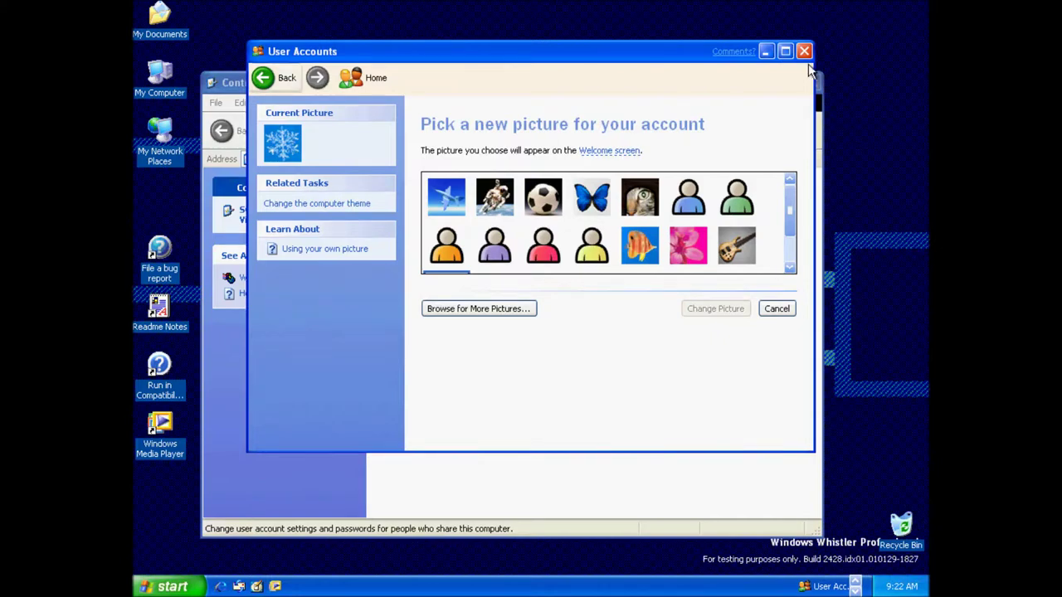
click(804, 53)
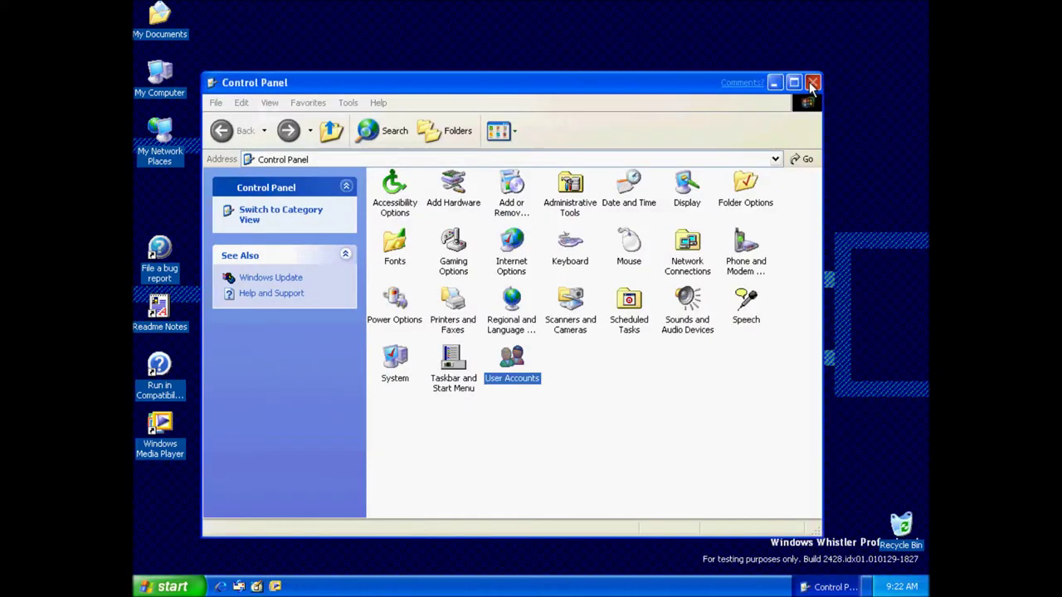
click(811, 83)
key(super)
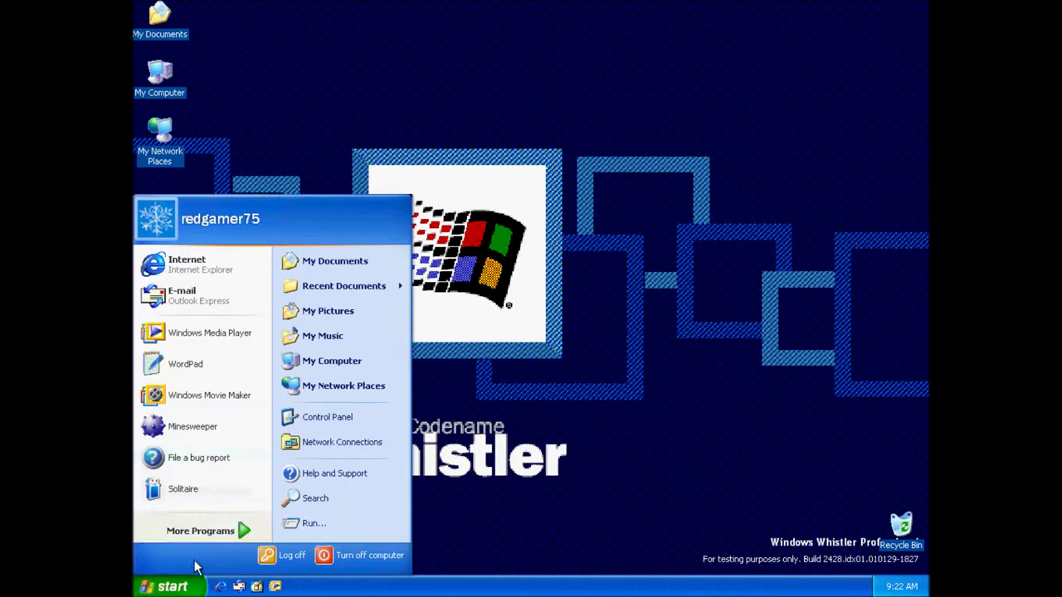
click(297, 502)
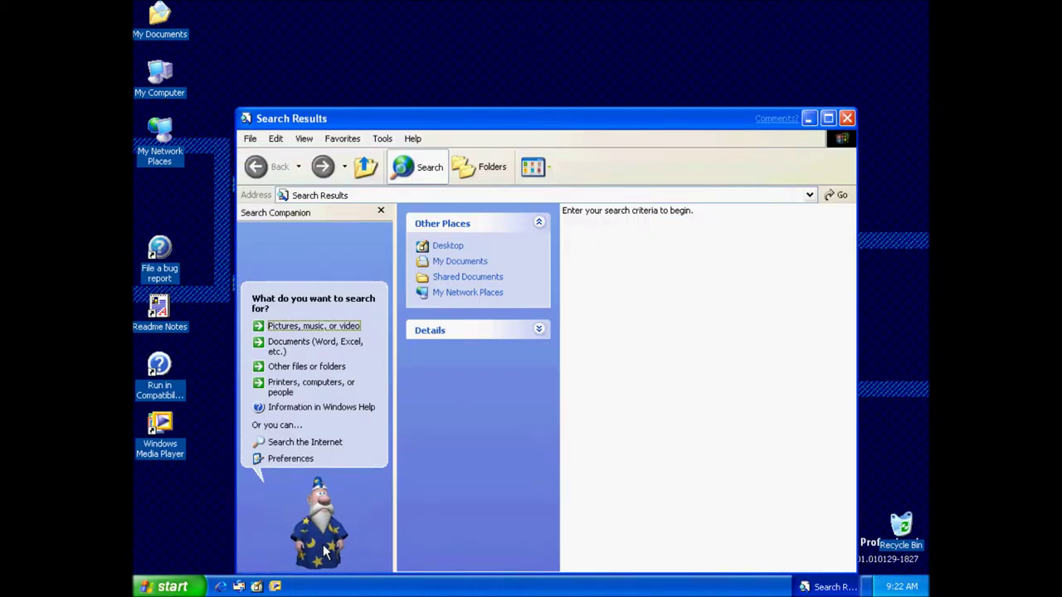
click(290, 459)
click(356, 391)
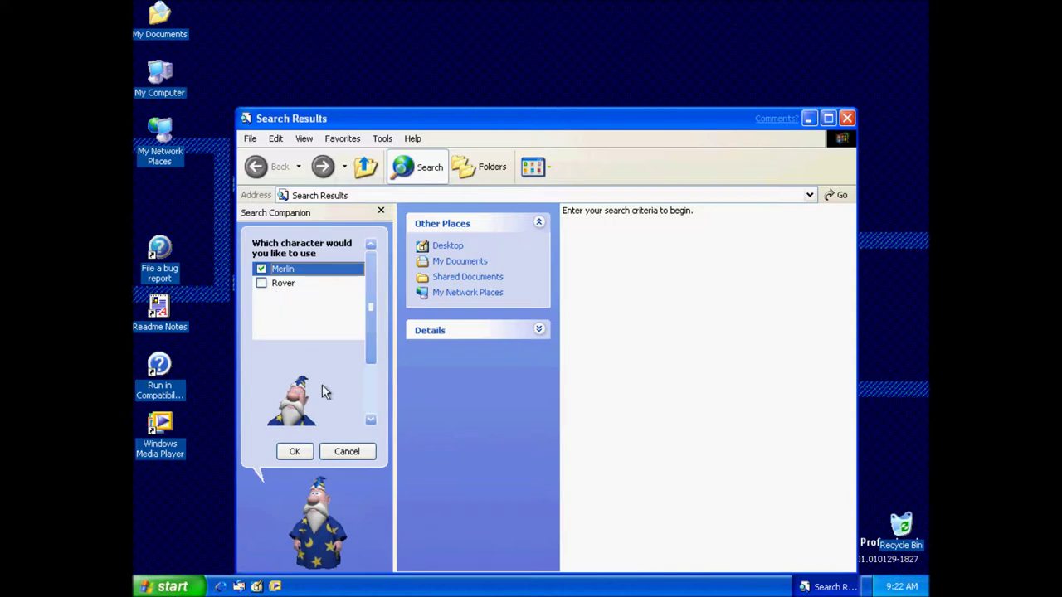
click(347, 451)
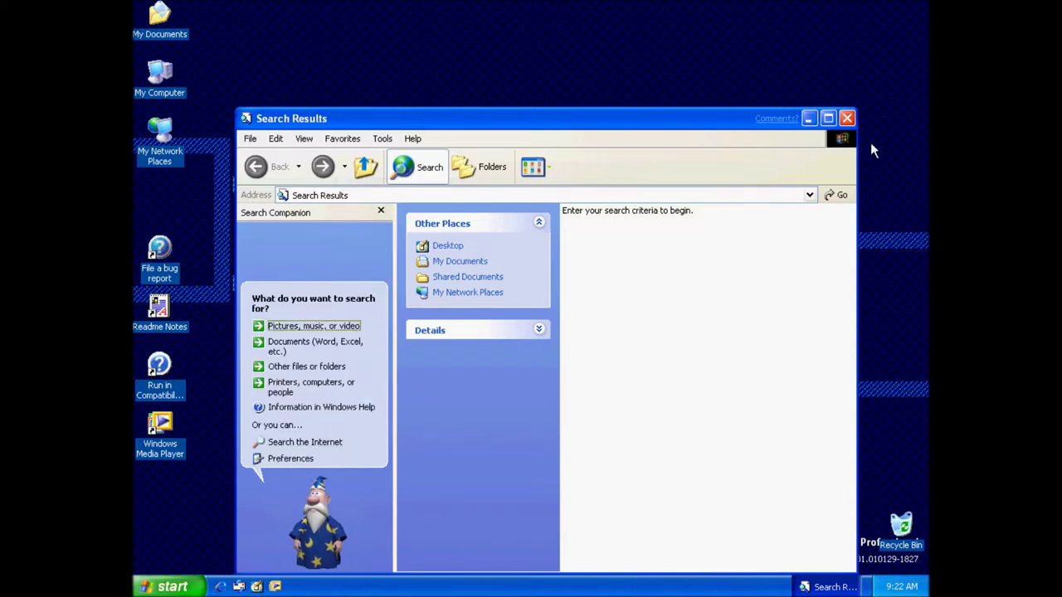
click(848, 120)
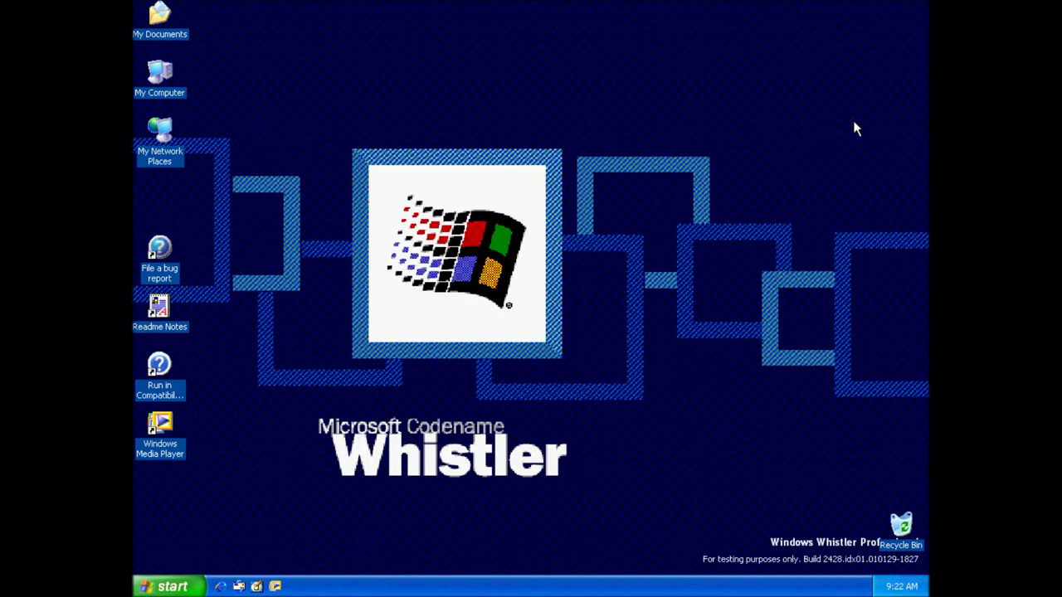
Step: Browse from My Computer through C:\Documents and Settings to the user's My Pictures folder
double_click(176, 95)
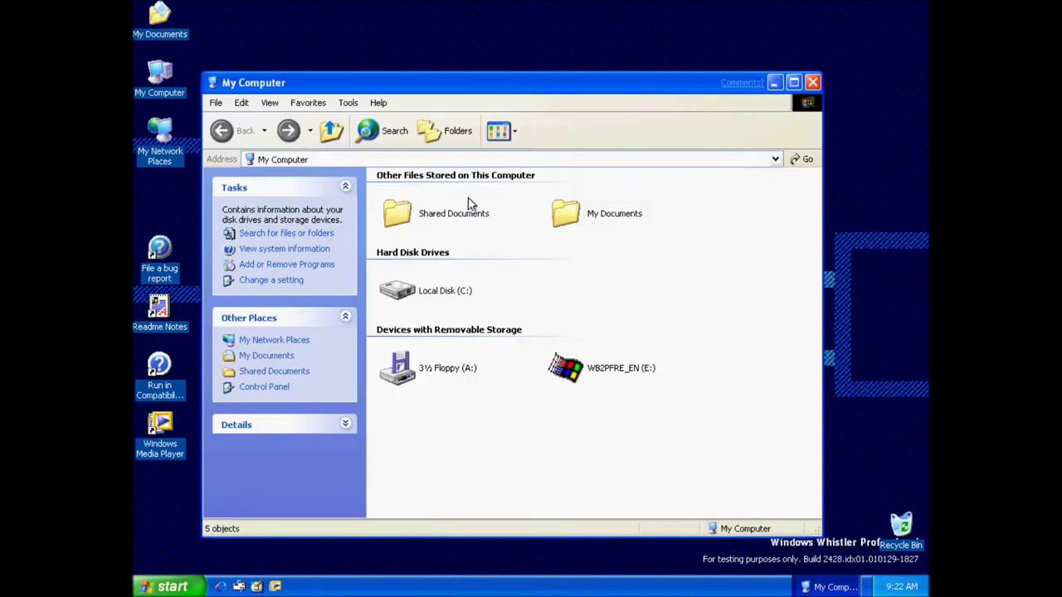
double_click(459, 296)
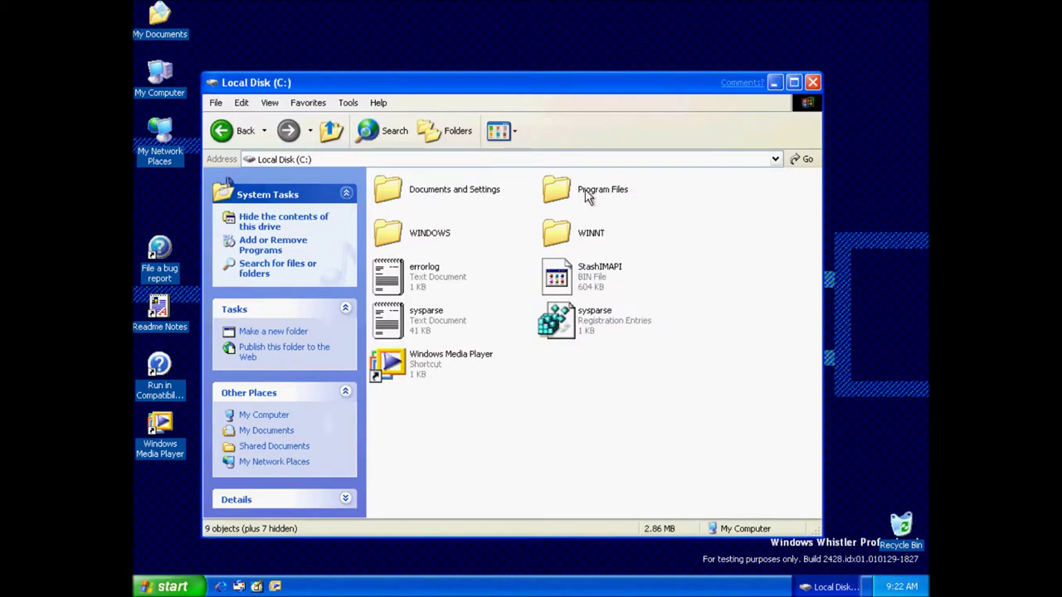
double_click(552, 188)
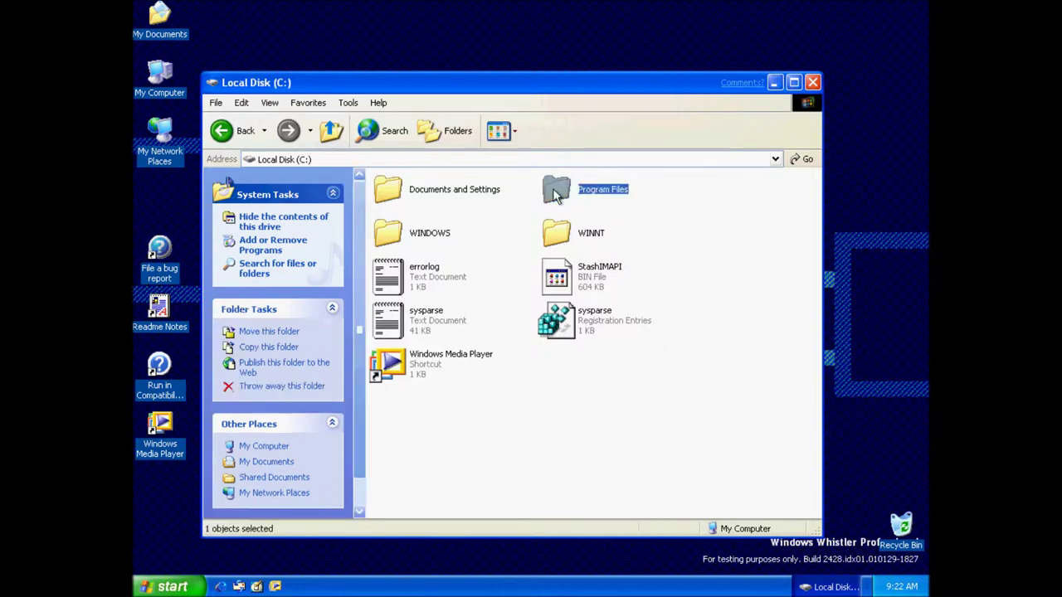
click(241, 133)
double_click(427, 196)
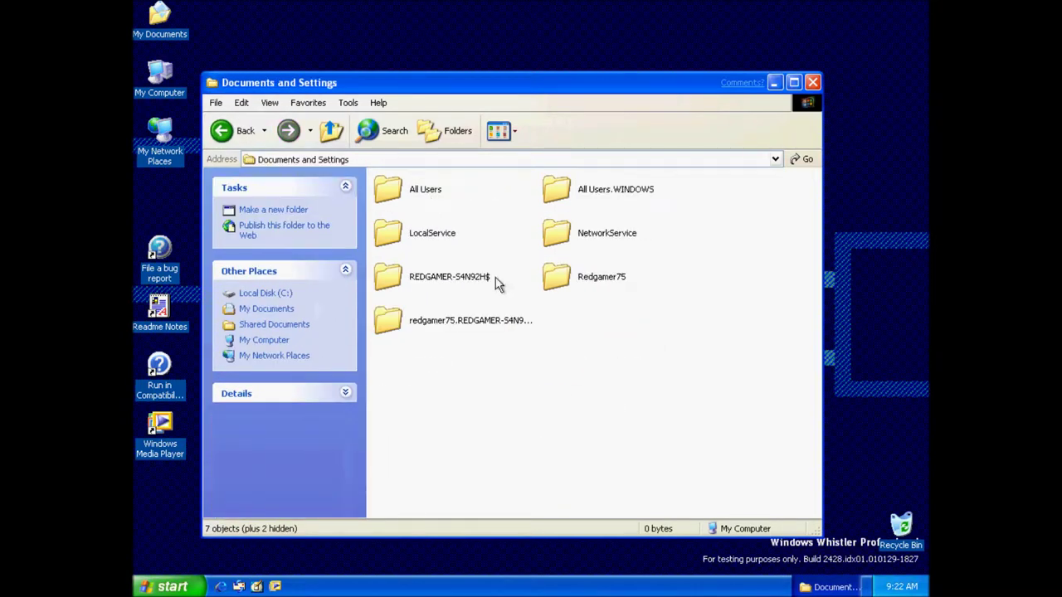
double_click(556, 277)
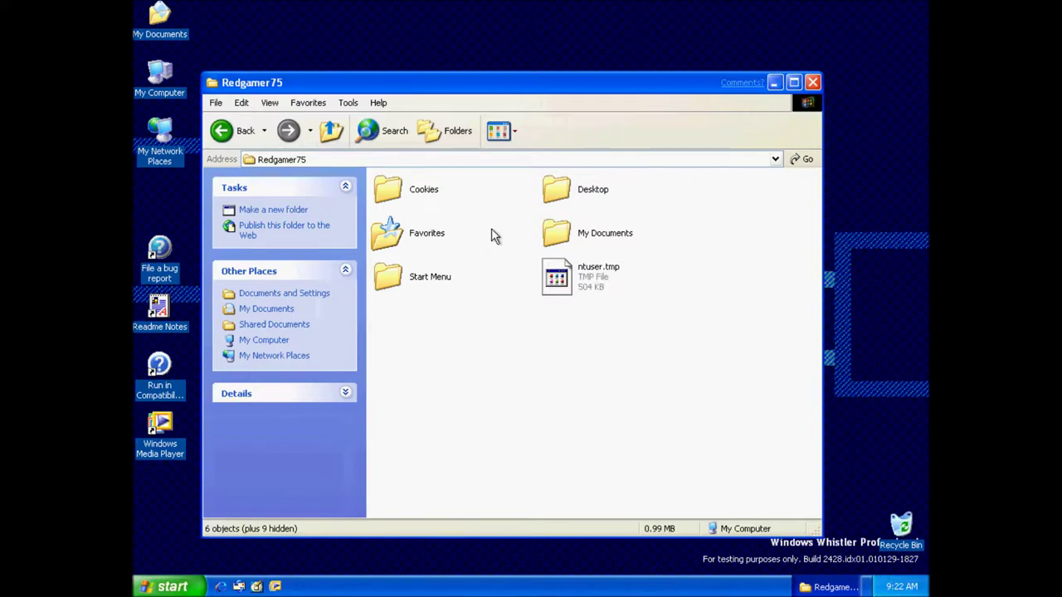
double_click(576, 242)
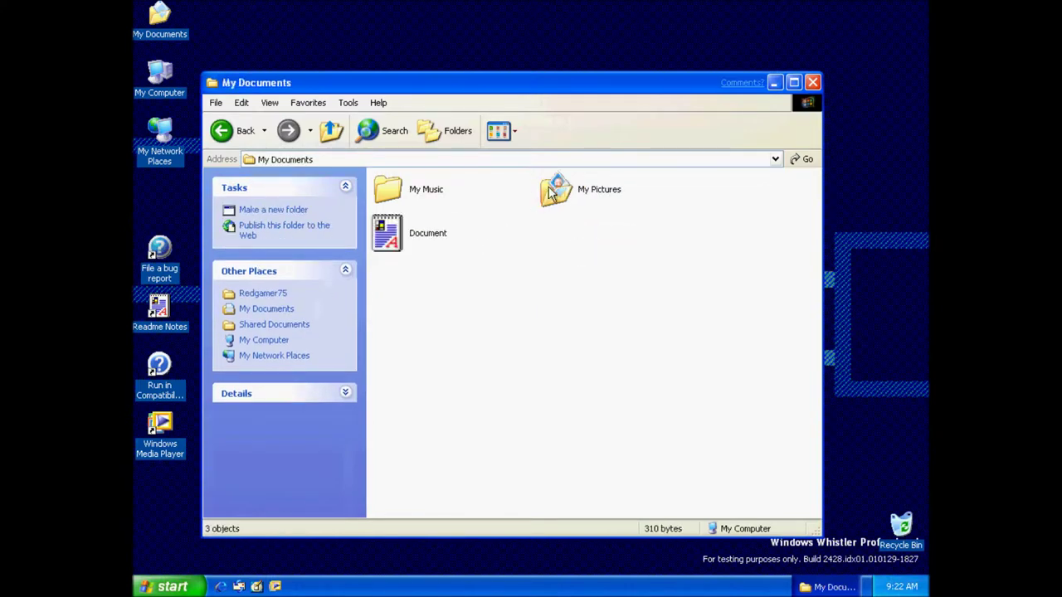
double_click(551, 191)
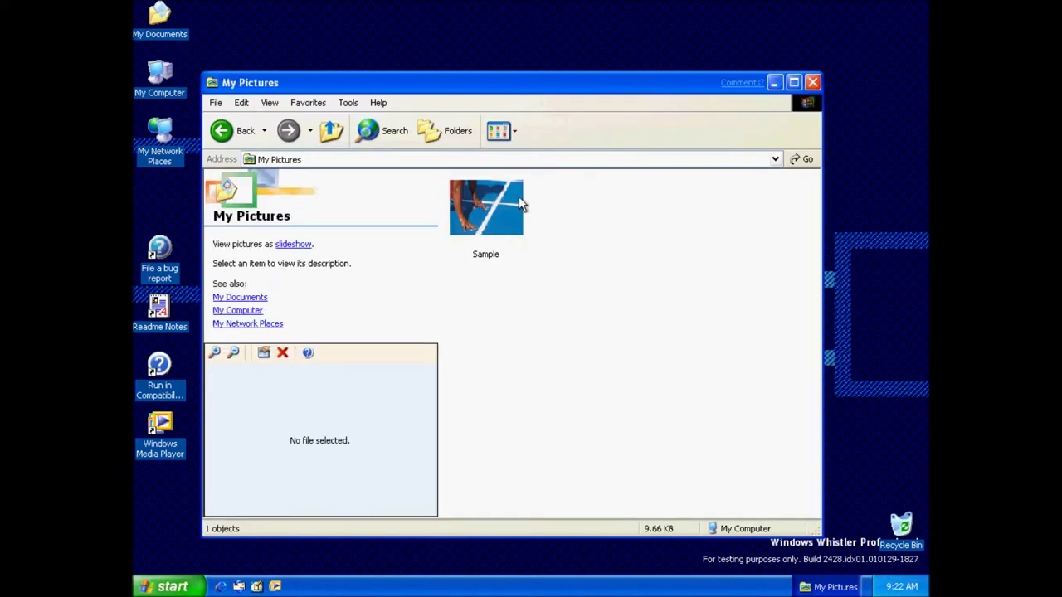
Step: Delete the Sample picture and empty the Recycle Bin
mouse_move(475, 214)
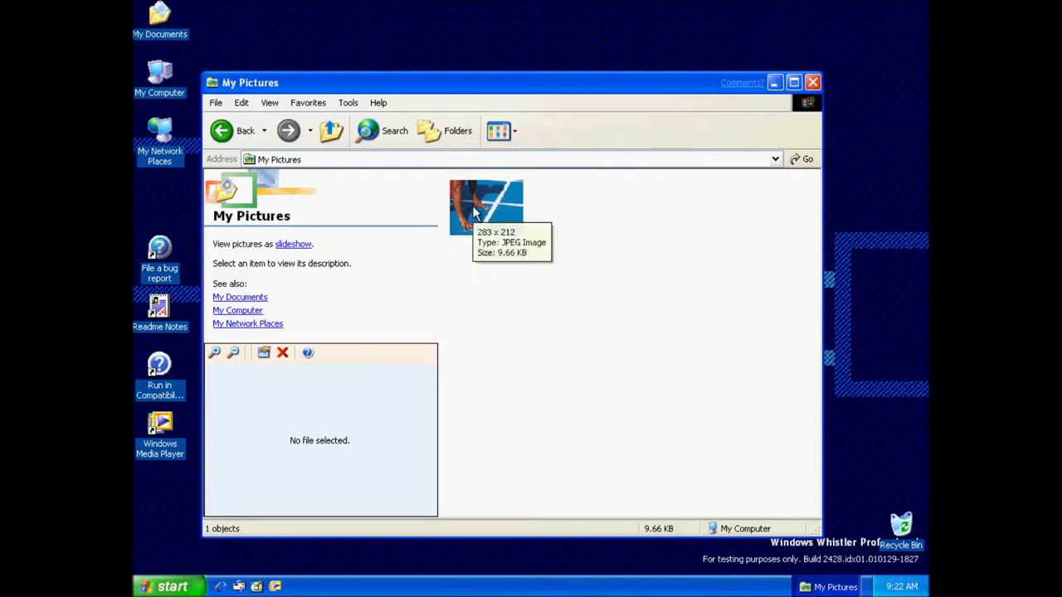
right_click(474, 212)
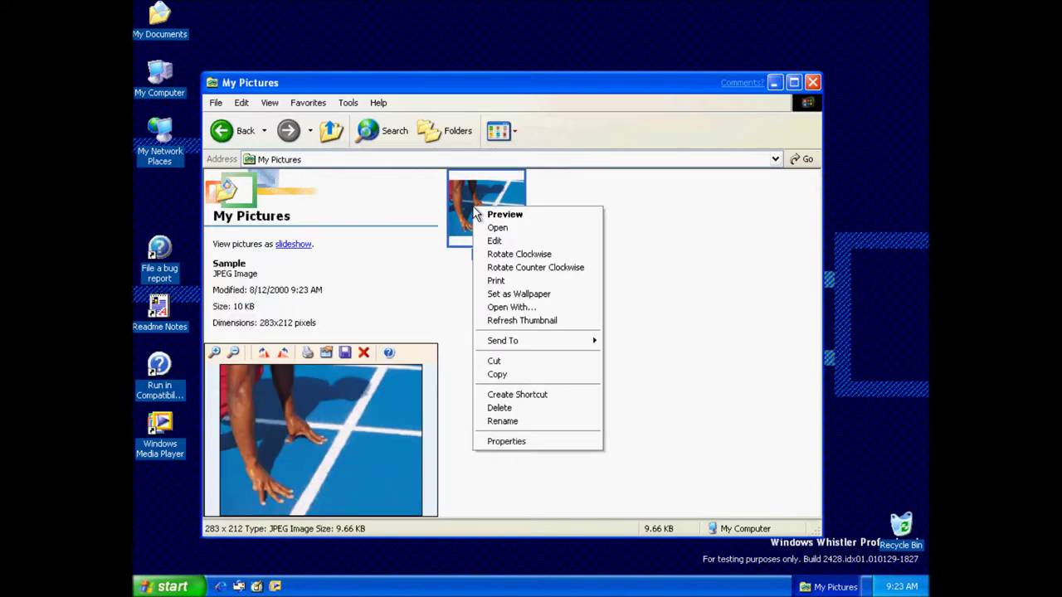
click(517, 406)
click(592, 313)
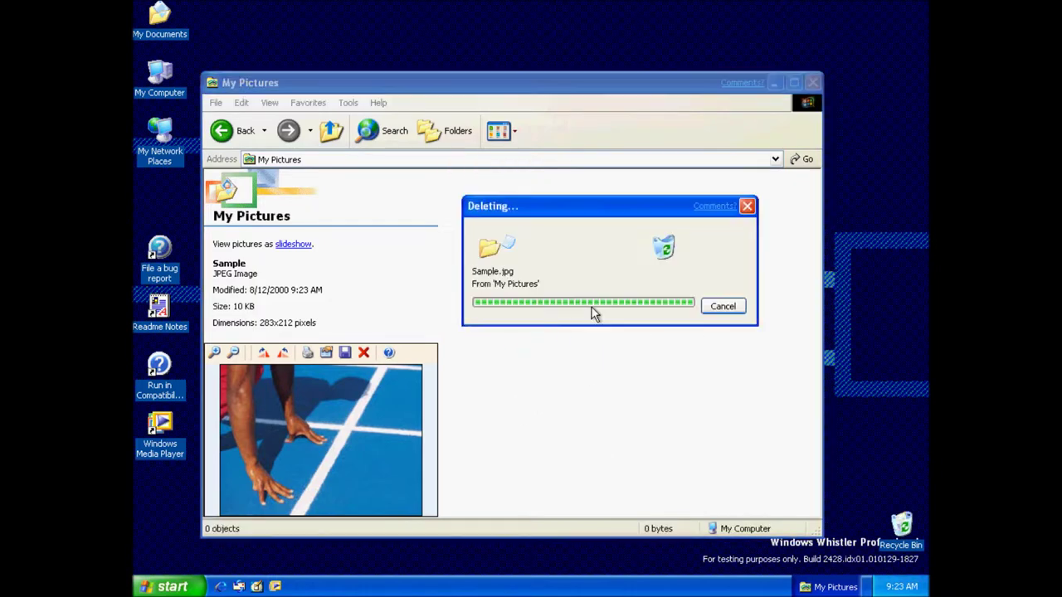
right_click(903, 524)
click(884, 470)
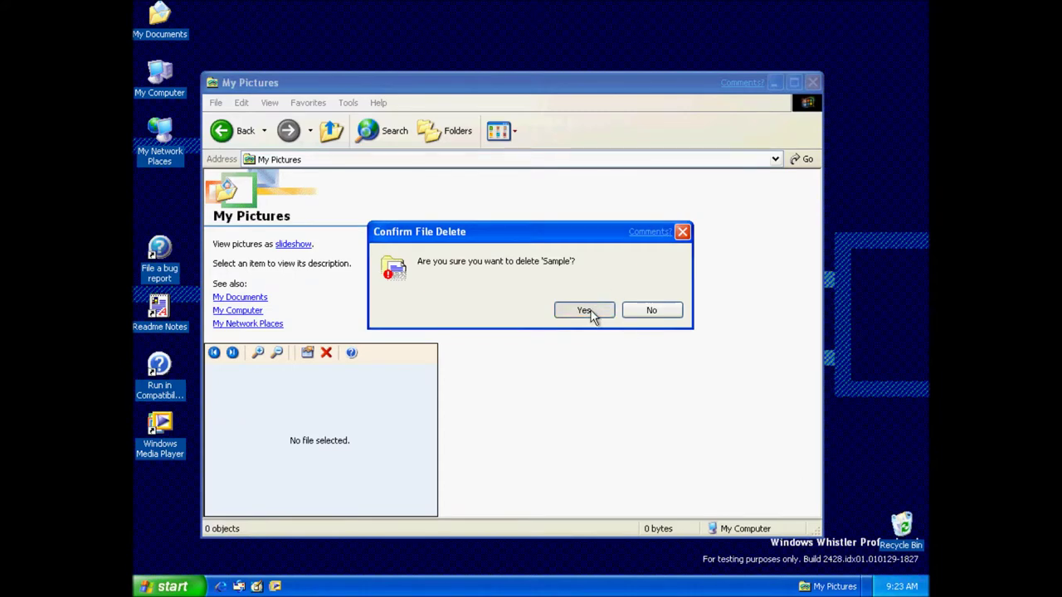
click(591, 314)
Step: Open the empty My Music folder from My Documents, then close it
click(225, 140)
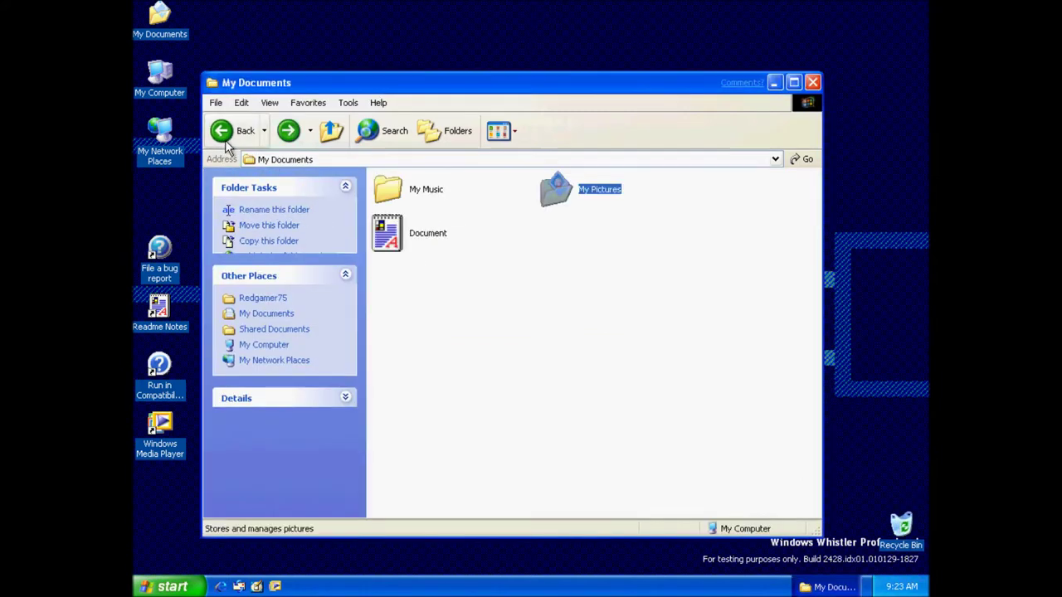
double_click(402, 205)
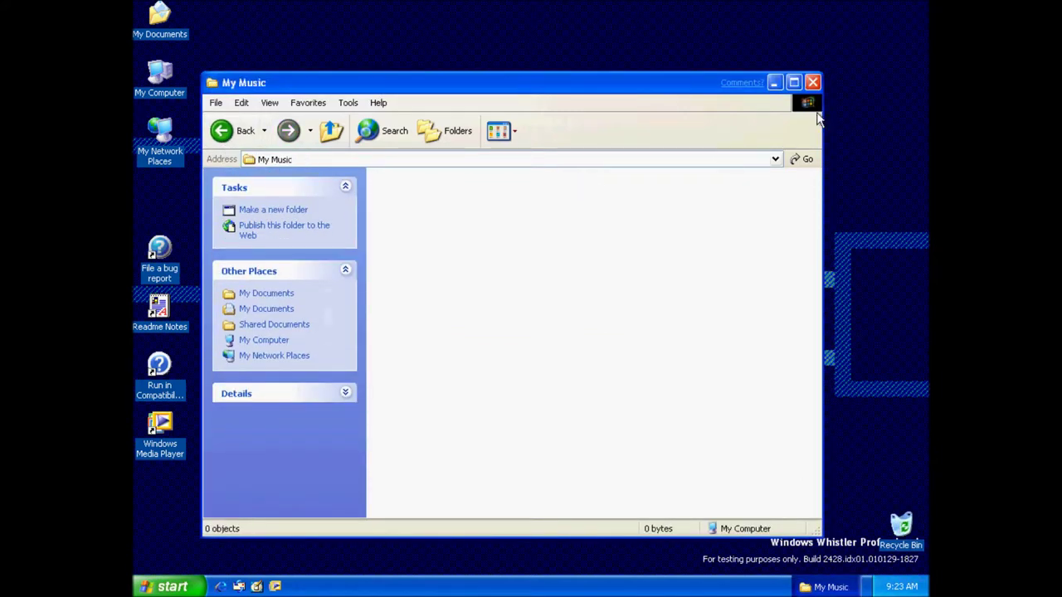
click(817, 85)
right_click(575, 102)
Step: Open Display Properties on its Desktop page and bring up the desktop icon customization
click(588, 196)
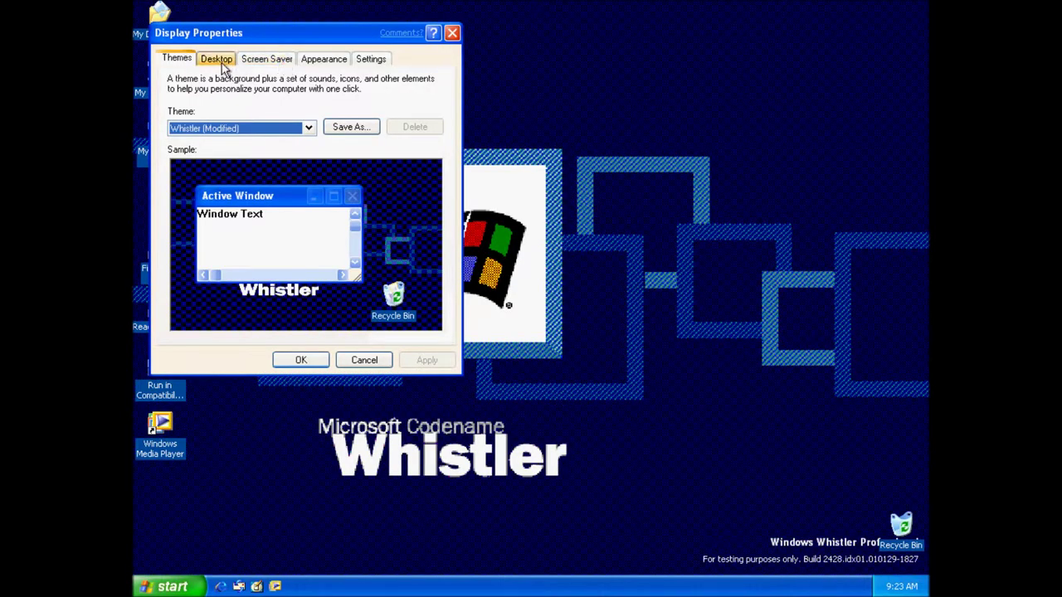
click(220, 65)
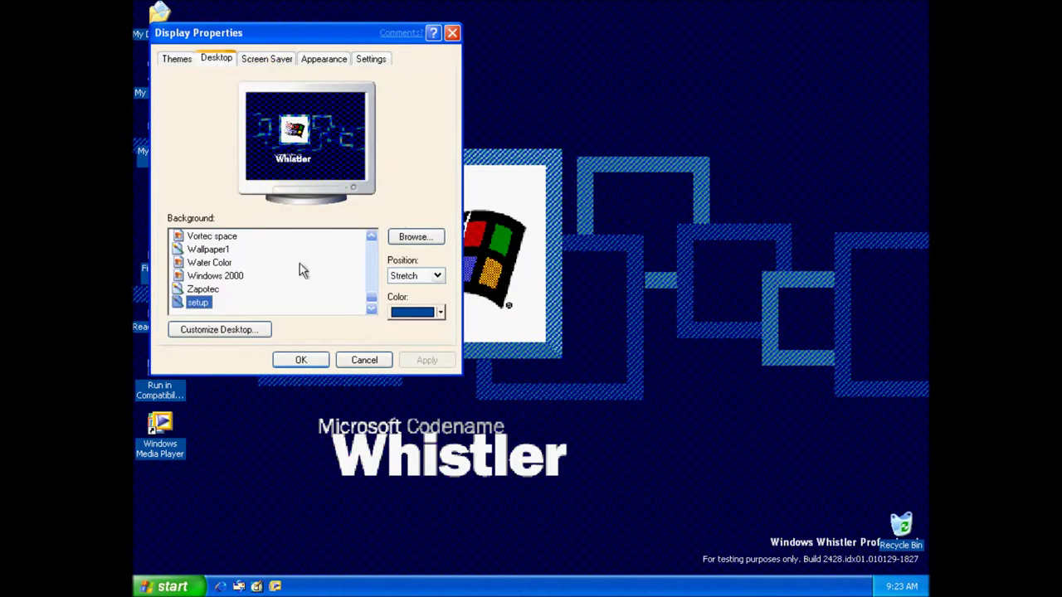
click(219, 330)
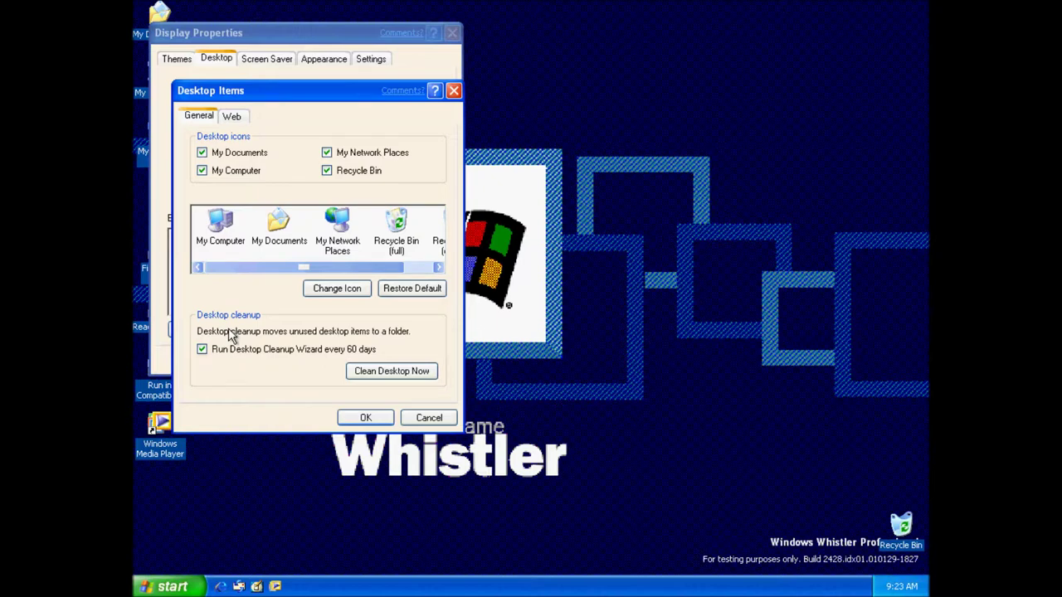
Step: Browse replacement icons for My Network Places, then cancel both dialogs without changes
click(327, 243)
click(349, 292)
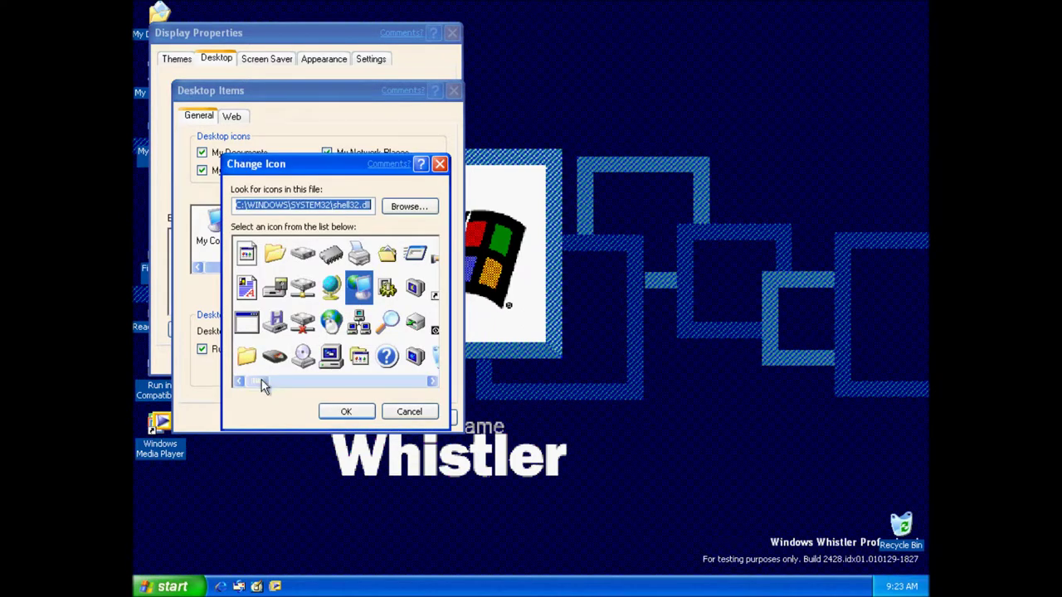
drag(261, 380, 423, 380)
click(423, 411)
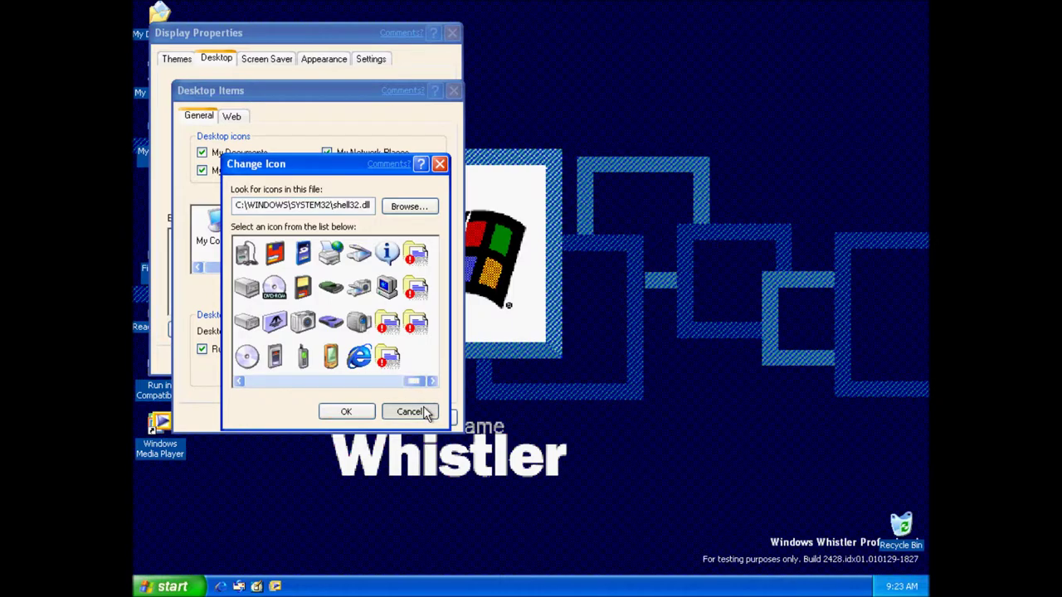
click(423, 415)
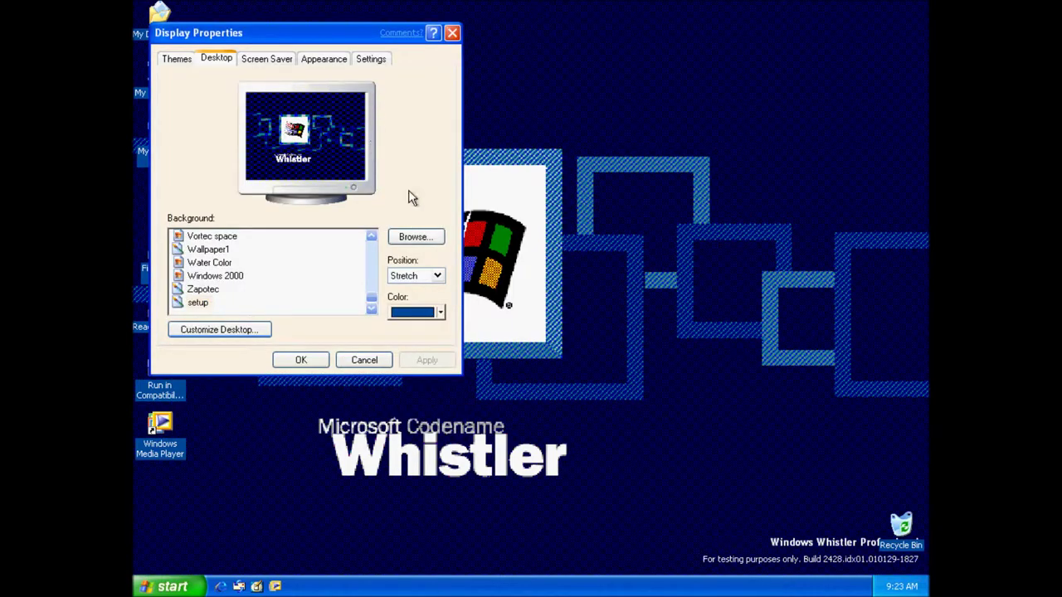
Step: Apply Bliss as the desktop wallpaper, then switch to and apply the setup wallpaper
drag(374, 304, 370, 241)
click(188, 263)
click(416, 365)
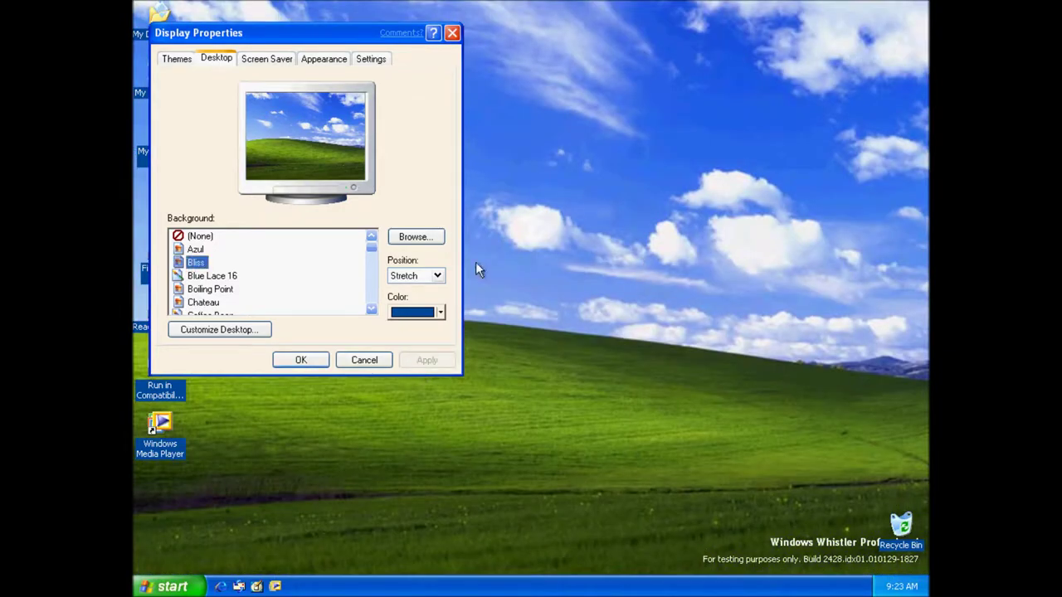
drag(375, 254, 370, 309)
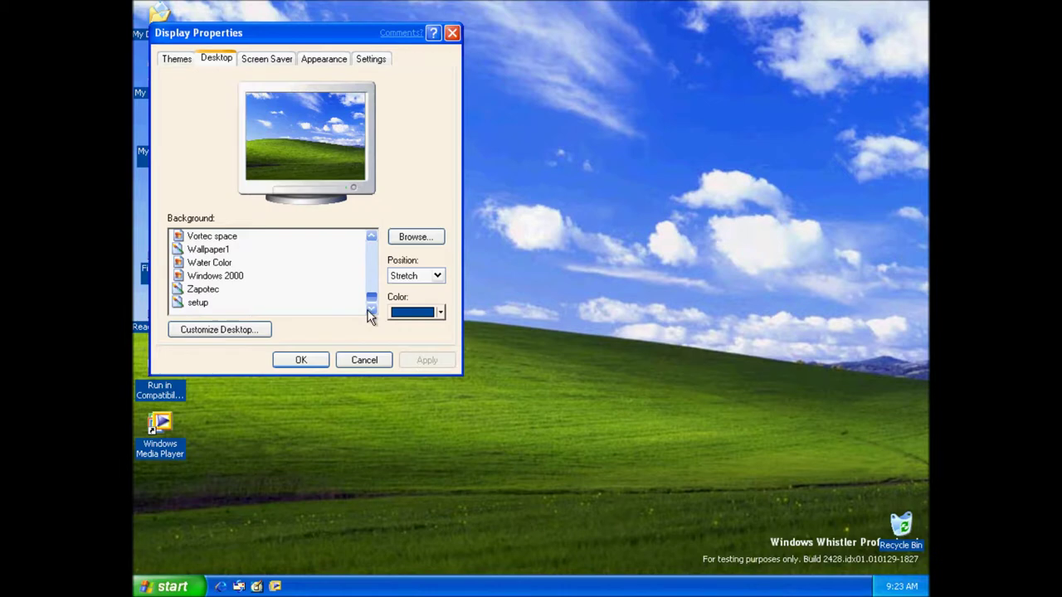
click(190, 304)
click(417, 360)
Step: Apply the Whistler theme with its red desert background
click(176, 59)
click(235, 129)
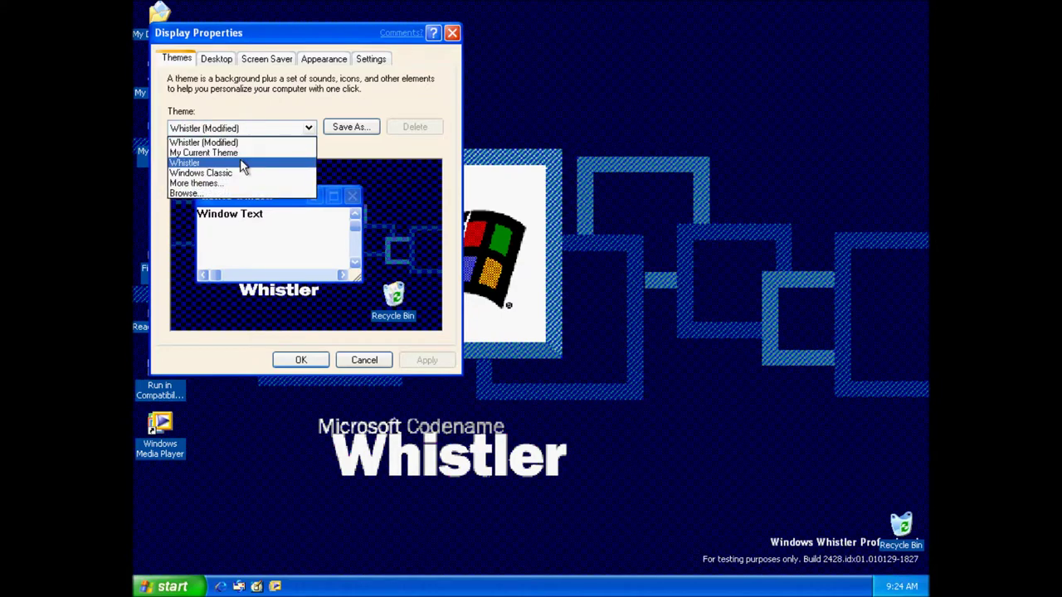
click(240, 161)
click(428, 355)
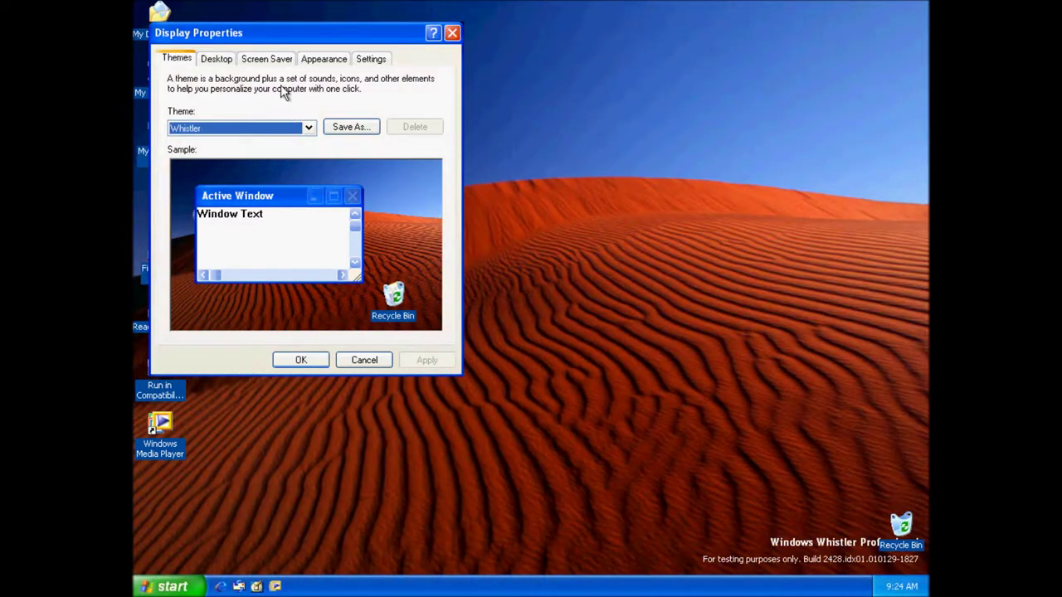
Step: Reselect the setup wallpaper on the Desktop page and apply it again
click(218, 60)
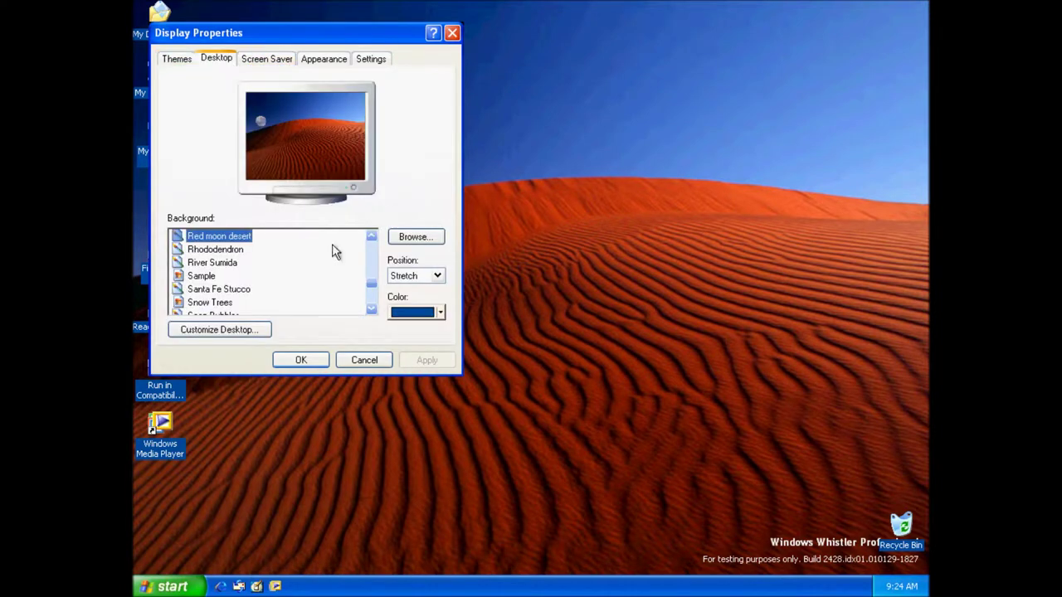
click(370, 304)
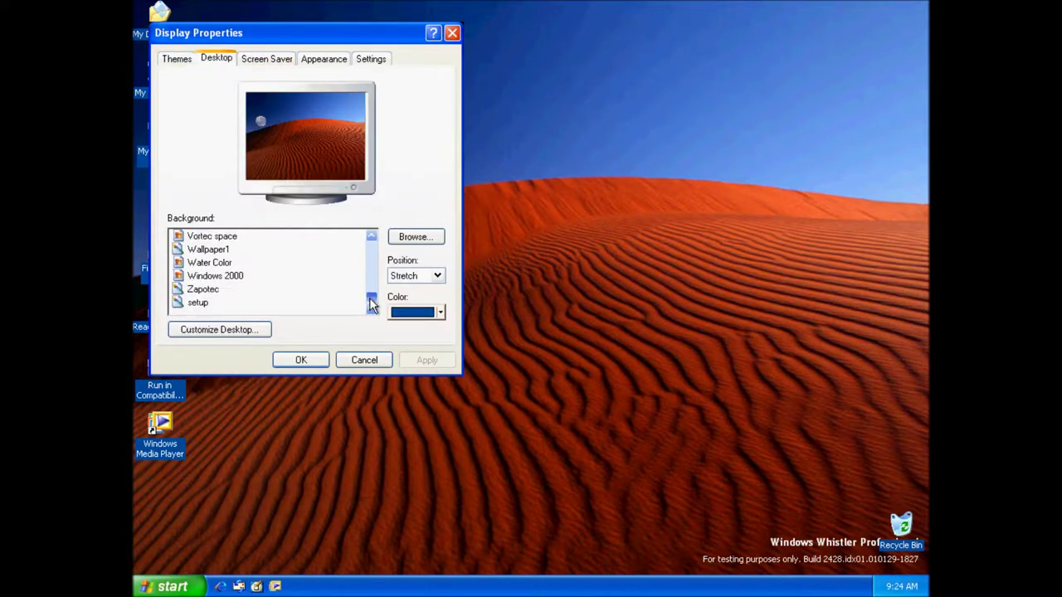
drag(306, 43, 503, 50)
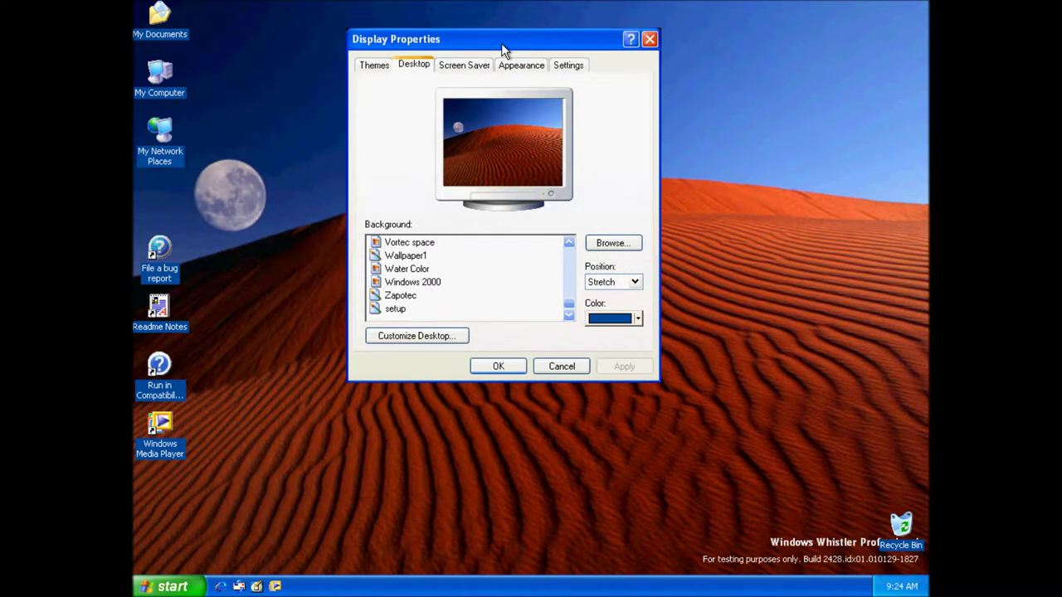
click(394, 310)
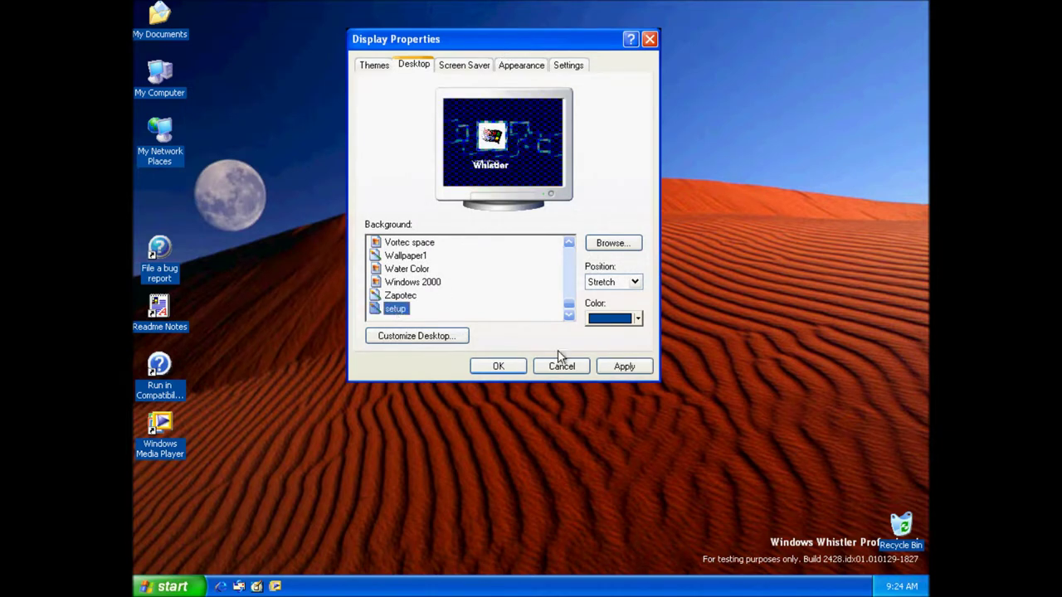
click(628, 368)
Step: Preview Sample, no picture, Boiling Point and Blue Lace 16 as backgrounds
click(570, 242)
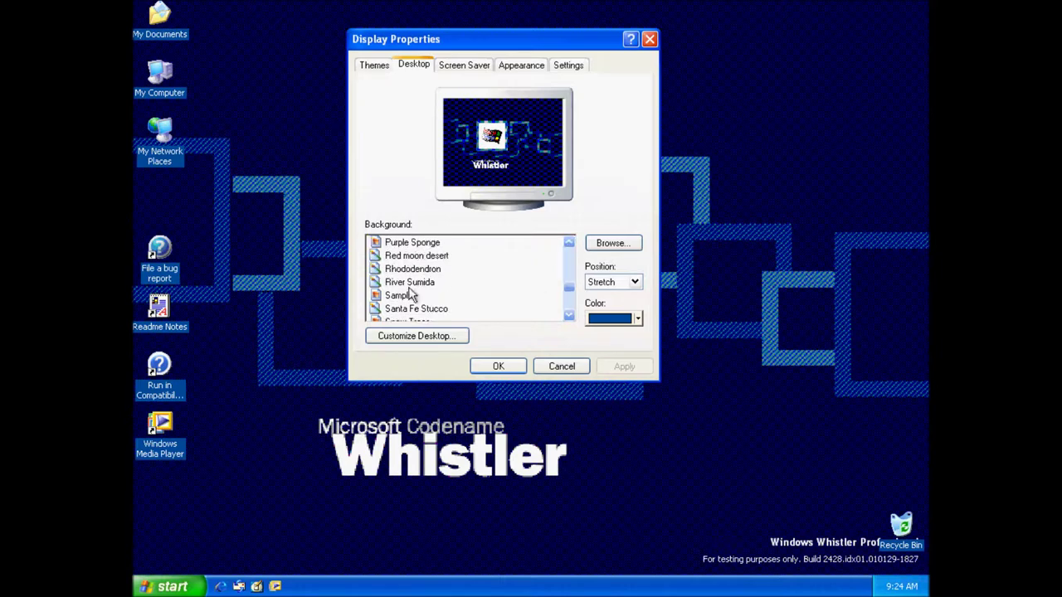
click(390, 297)
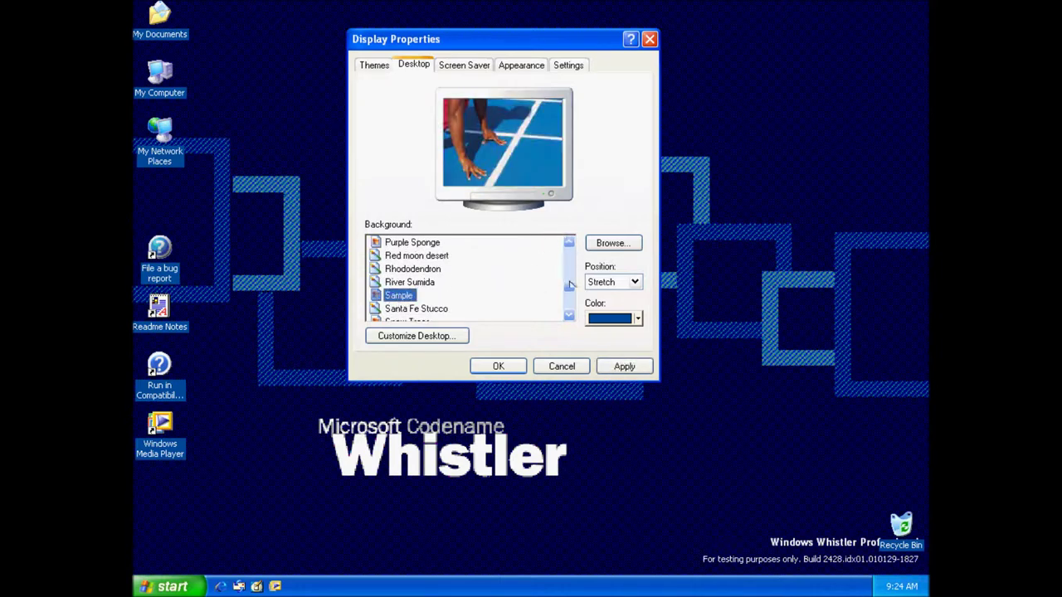
drag(570, 284, 569, 247)
click(406, 248)
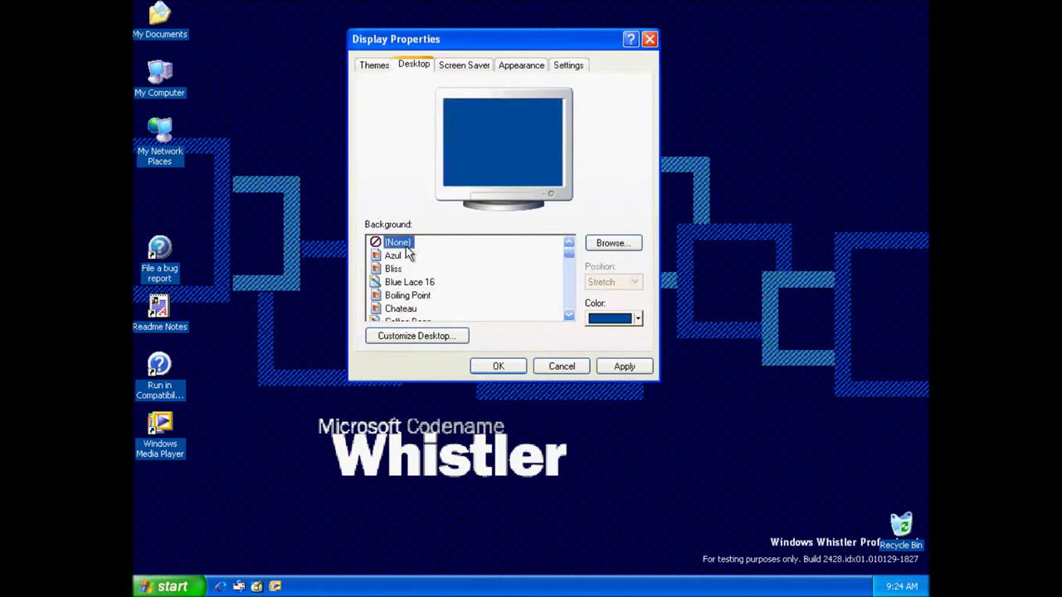
click(417, 297)
click(417, 283)
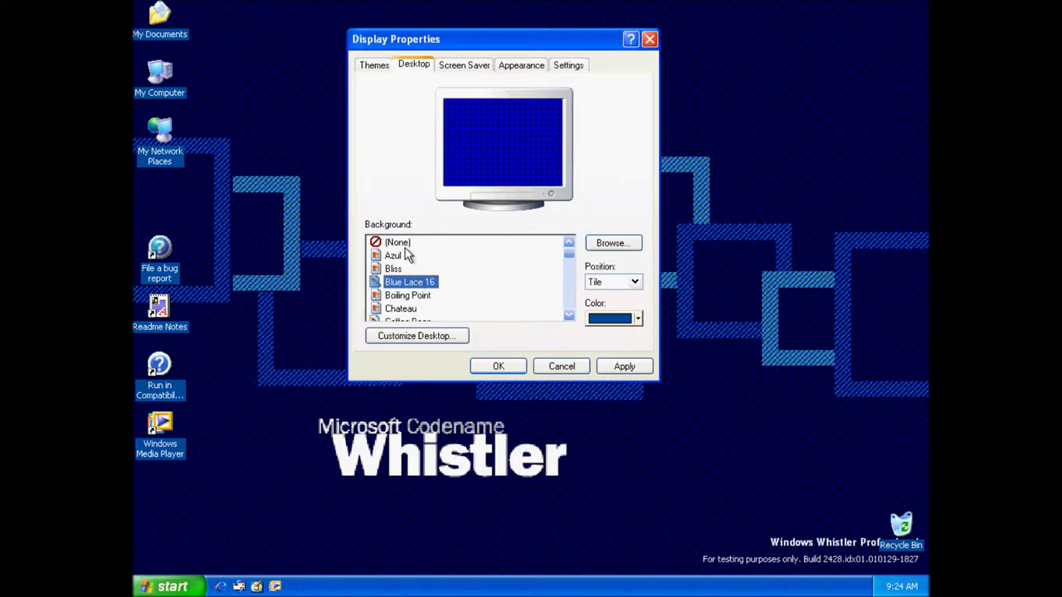
click(406, 247)
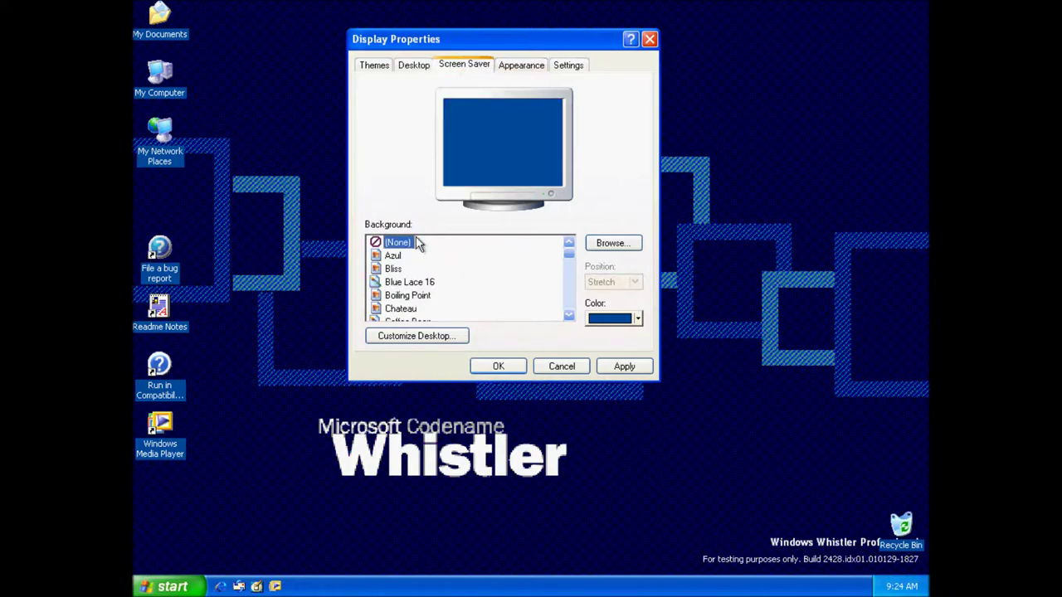
Step: Try Mystify, My Pictures Slideshow and 3D Text as screen savers, then cancel Display Properties
click(431, 239)
click(423, 347)
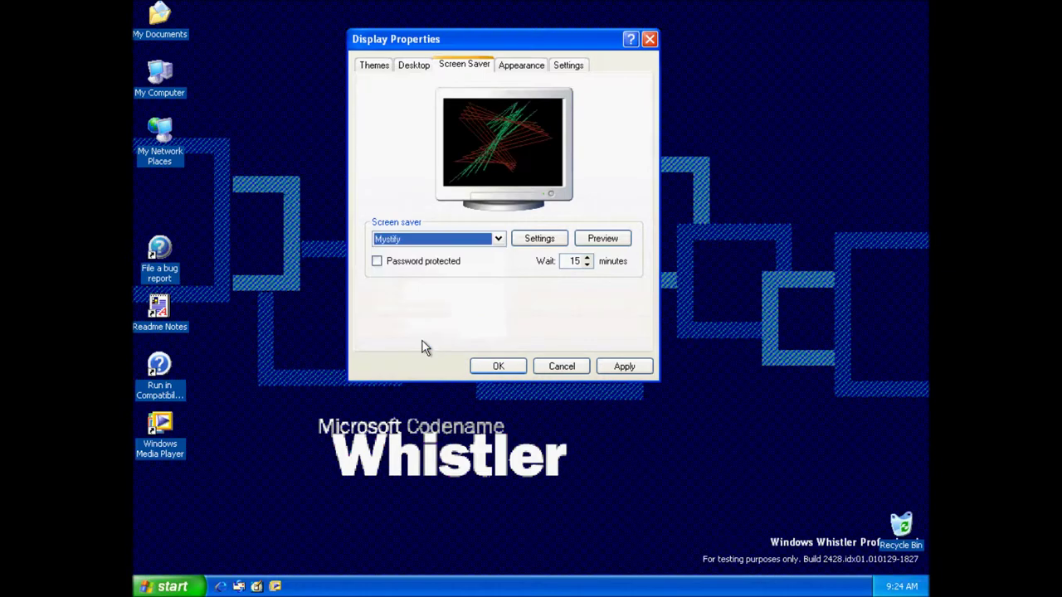
click(439, 240)
click(409, 336)
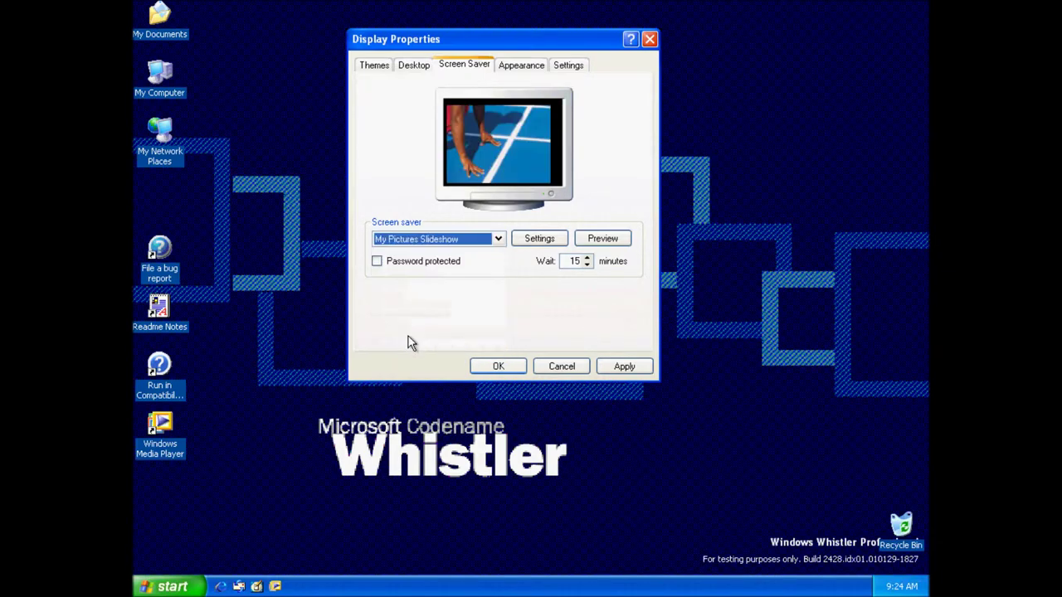
click(453, 240)
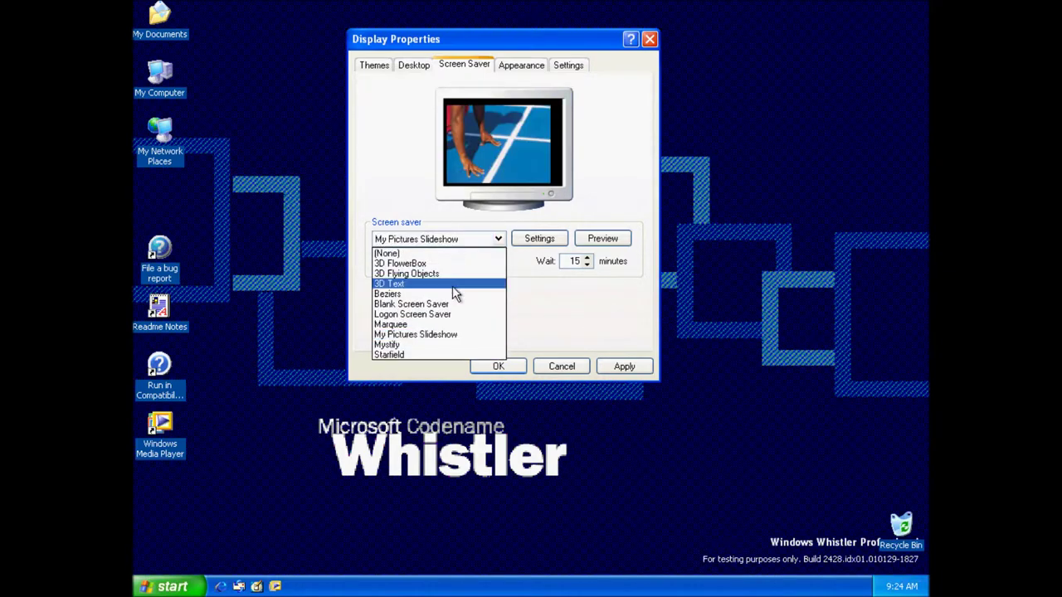
click(455, 292)
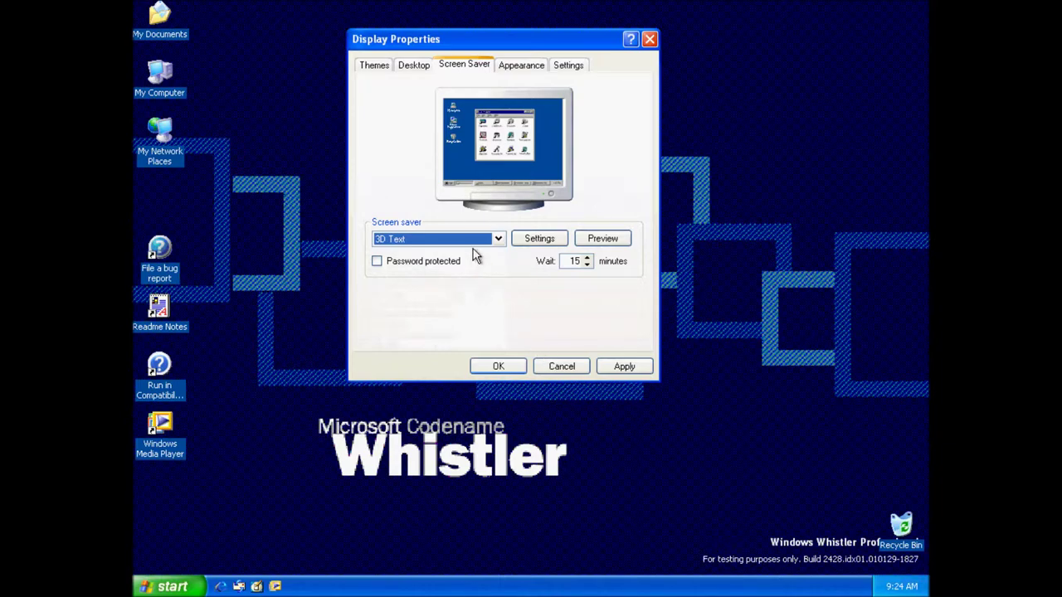
click(561, 367)
Step: Delete the Sample picture from My Documents' My Pictures folder
double_click(166, 23)
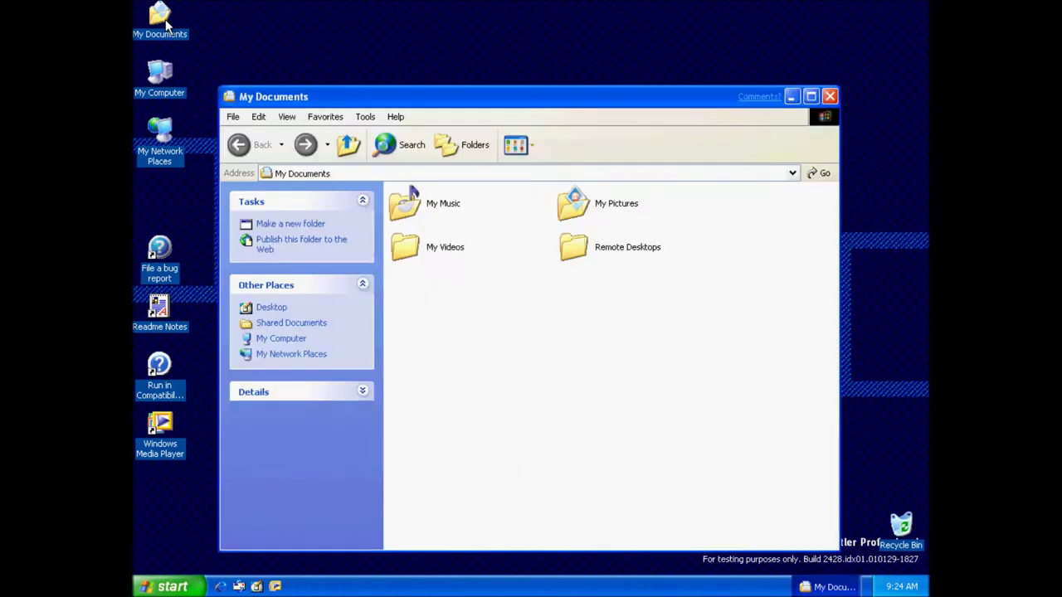
click(571, 207)
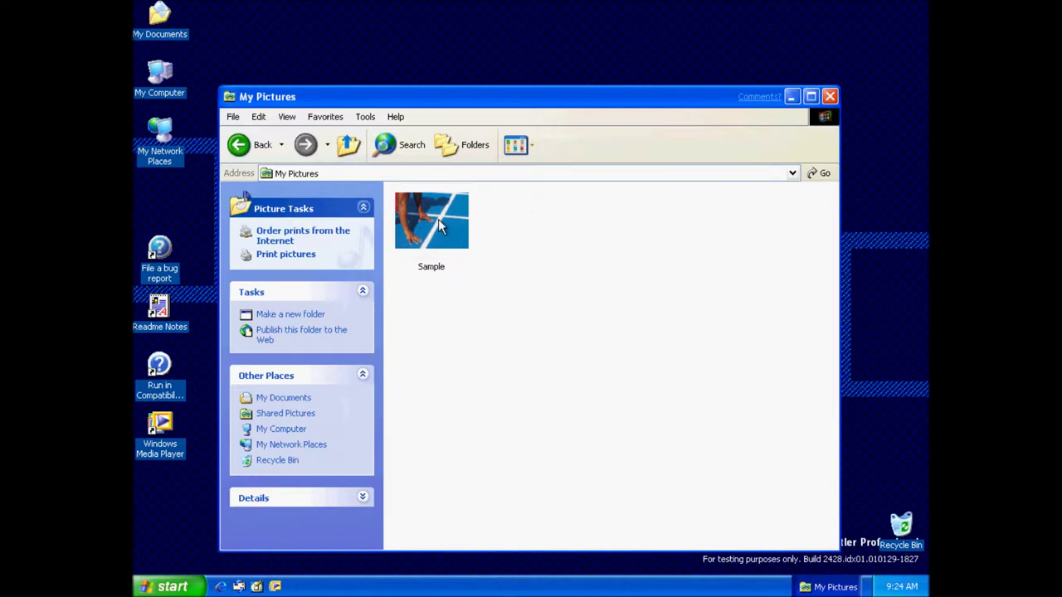
mouse_move(438, 219)
right_click(433, 241)
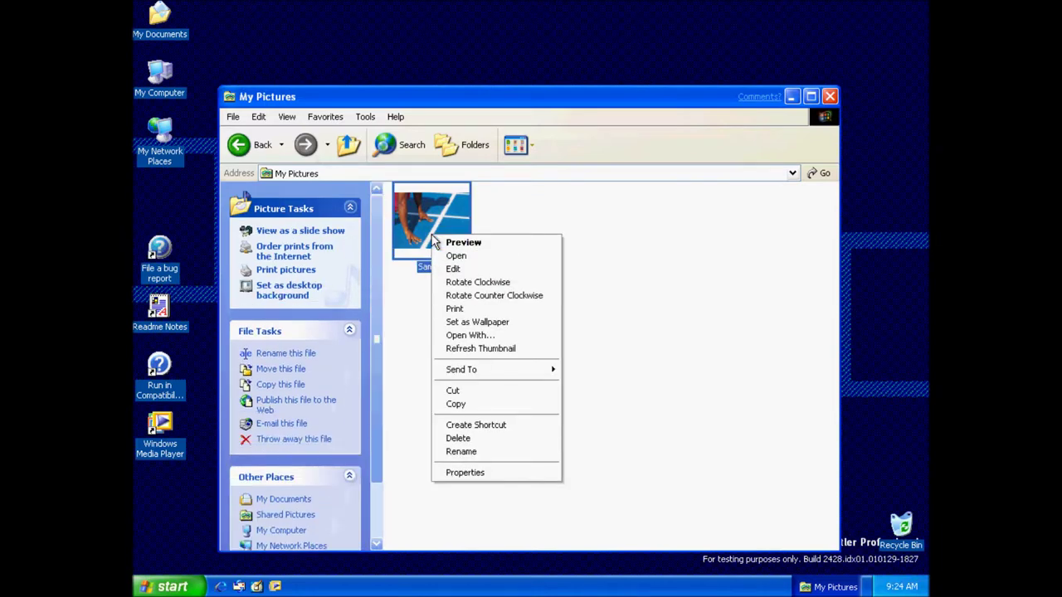
click(458, 438)
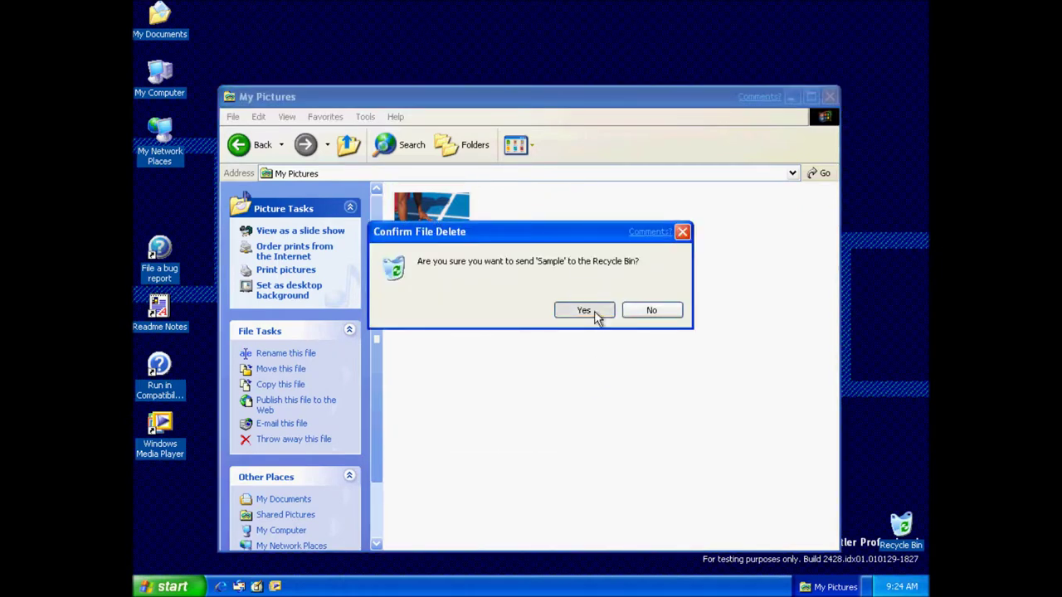
click(585, 310)
Step: Empty the Recycle Bin to remove Sample permanently and close My Pictures
right_click(903, 521)
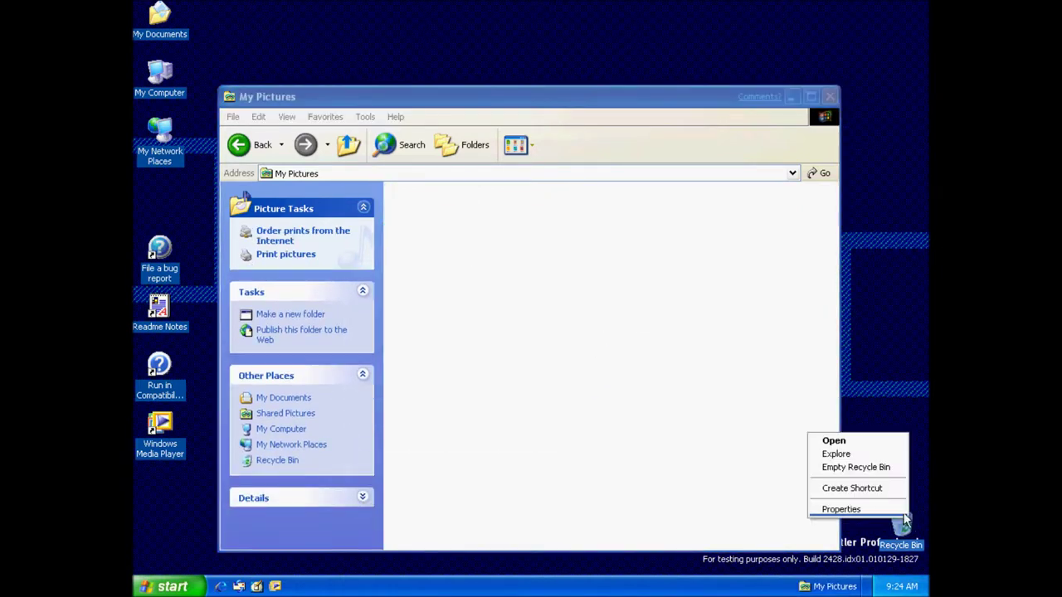
click(855, 468)
click(579, 311)
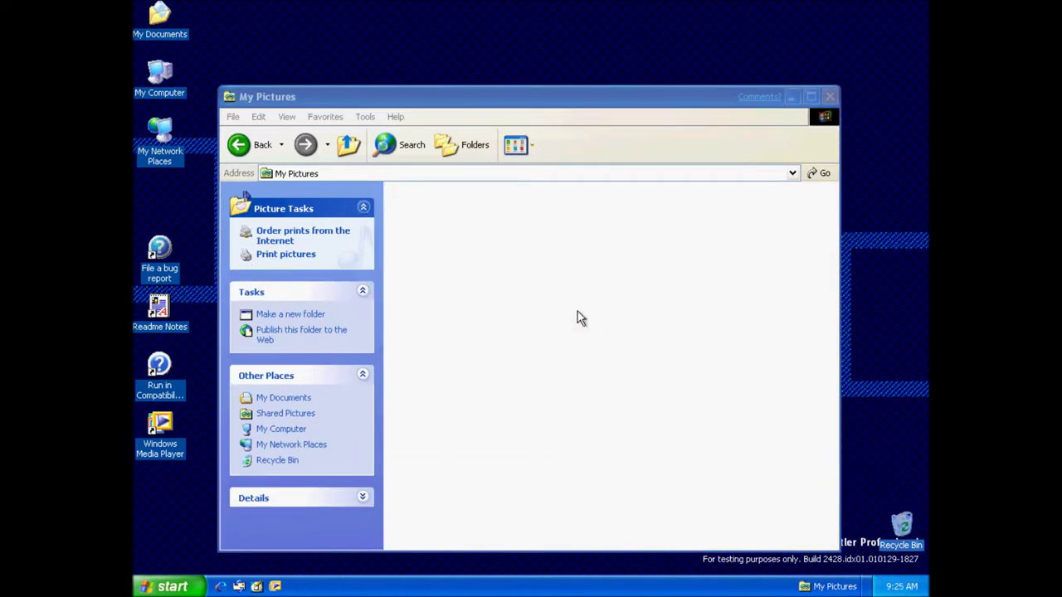
click(829, 97)
right_click(474, 200)
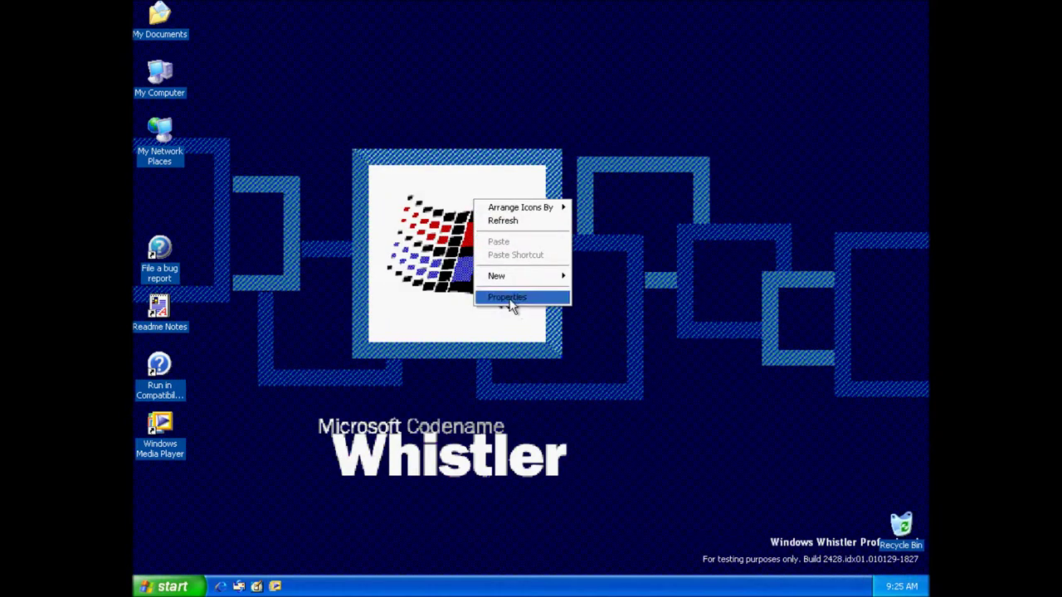
click(508, 298)
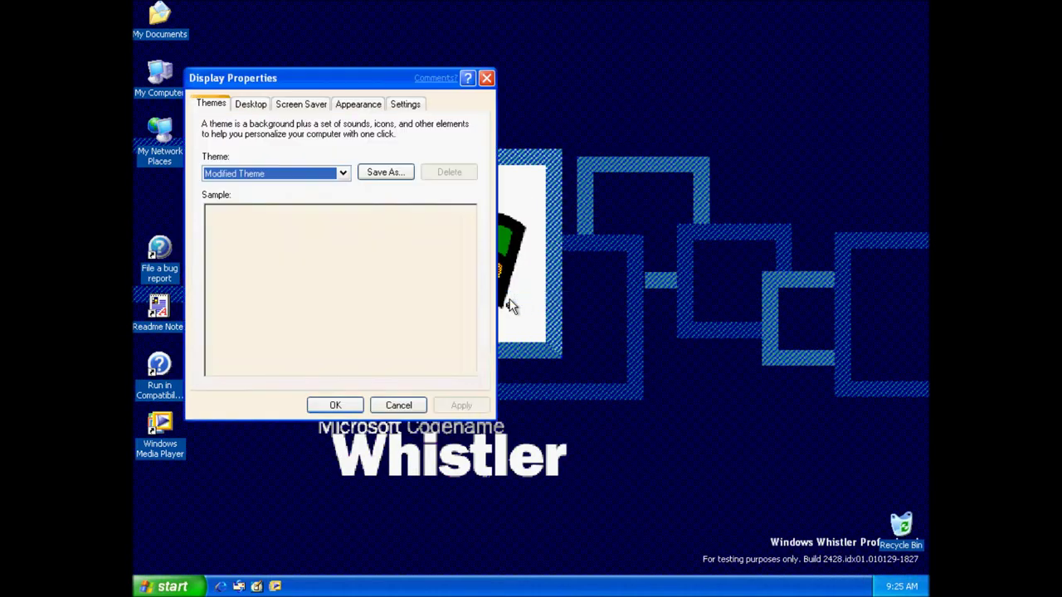
click(302, 108)
click(294, 278)
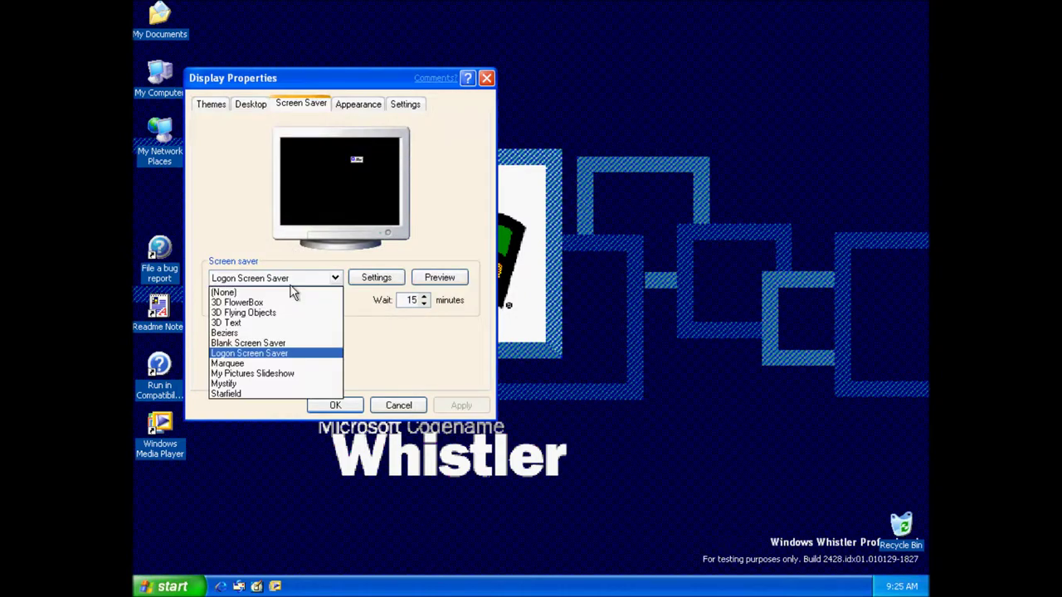
click(292, 374)
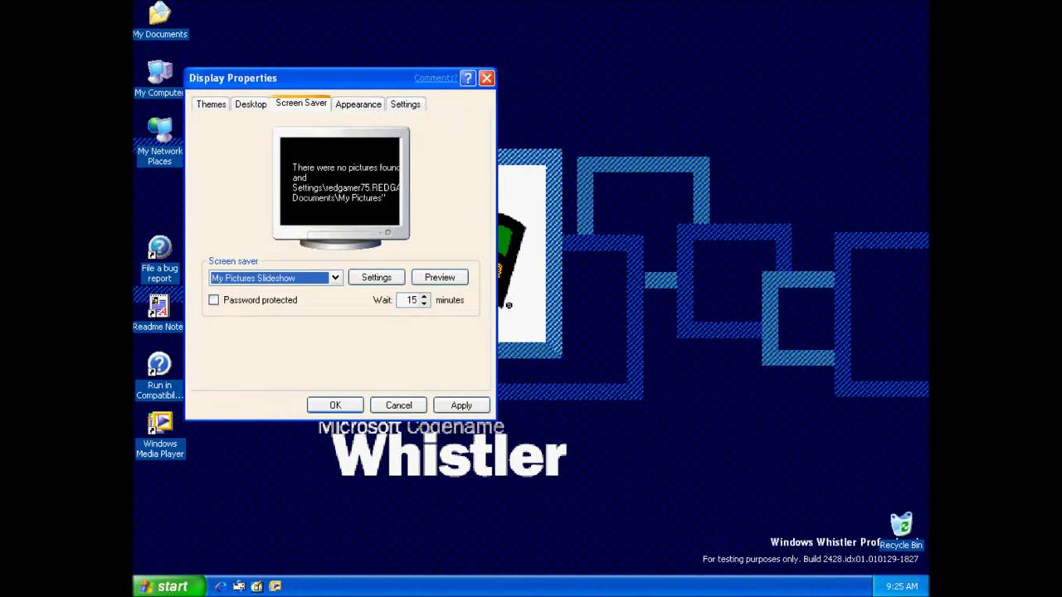
click(252, 105)
scroll(407, 345, up, 1)
drag(406, 344, 416, 292)
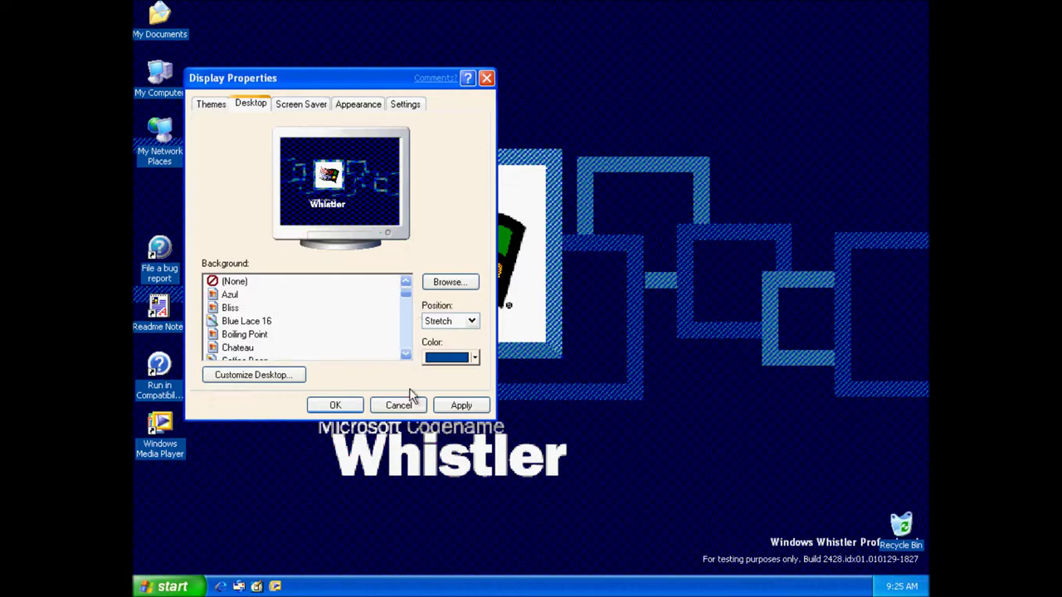
click(406, 398)
Step: Browse C:\Documents and Settings\All Users\Pictures\DefaultPics, then return to Documents and Settings
double_click(164, 79)
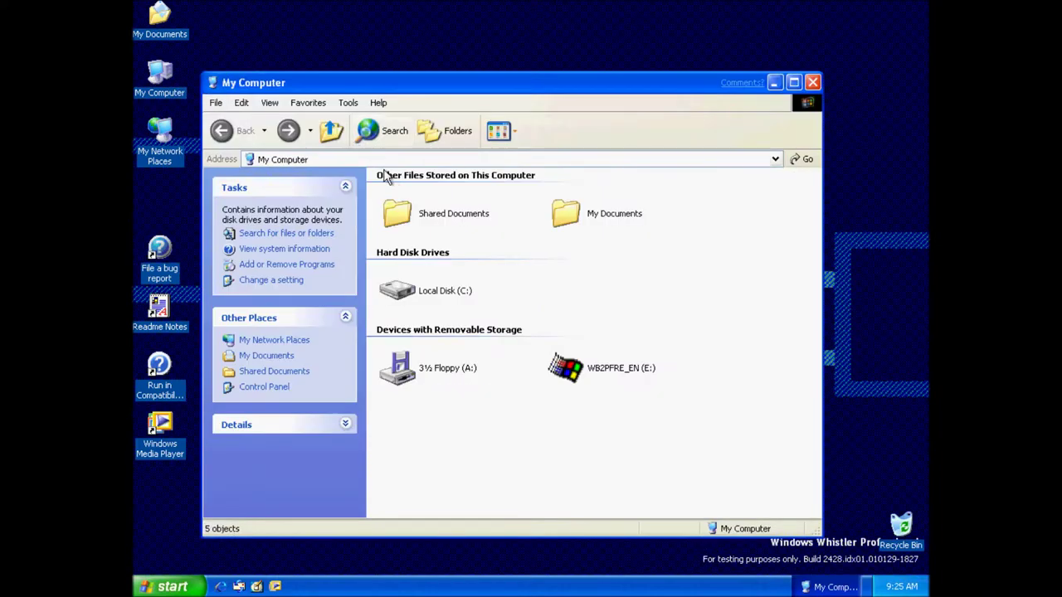
double_click(414, 273)
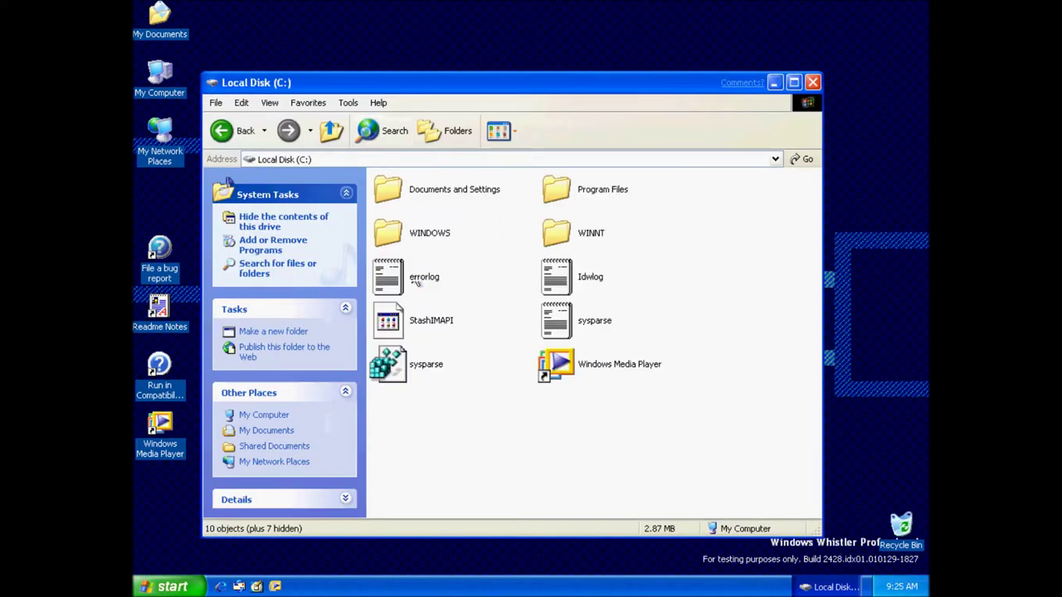
double_click(452, 193)
double_click(441, 196)
double_click(563, 240)
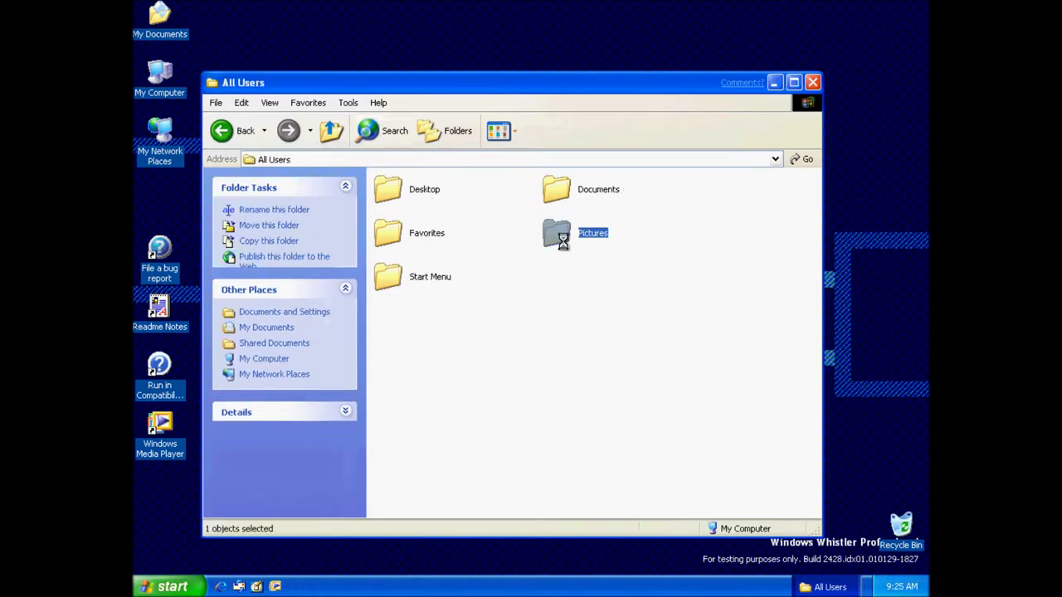
double_click(512, 433)
drag(443, 512, 813, 516)
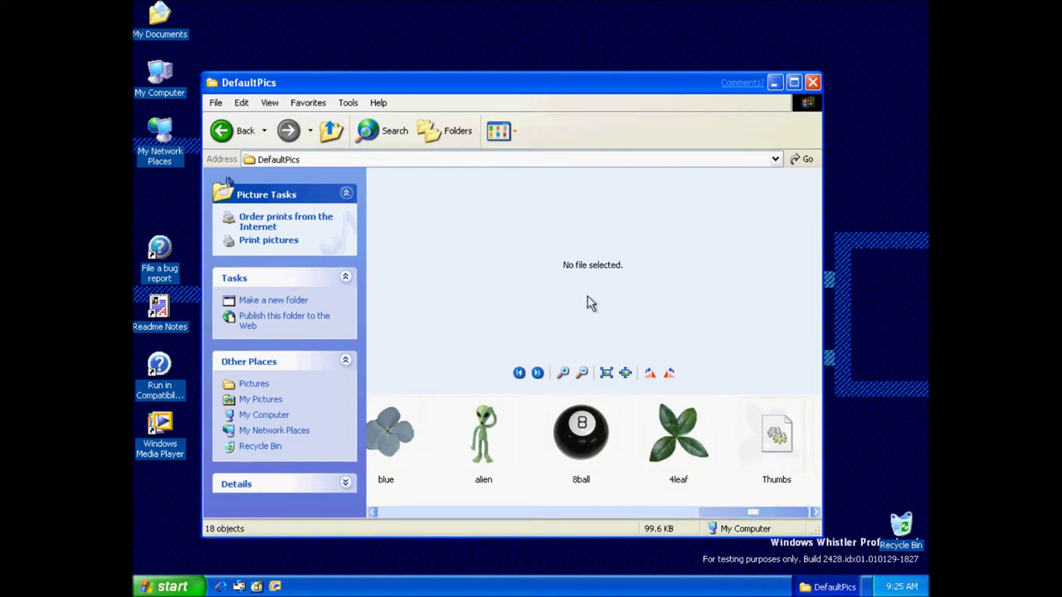
click(240, 132)
click(240, 133)
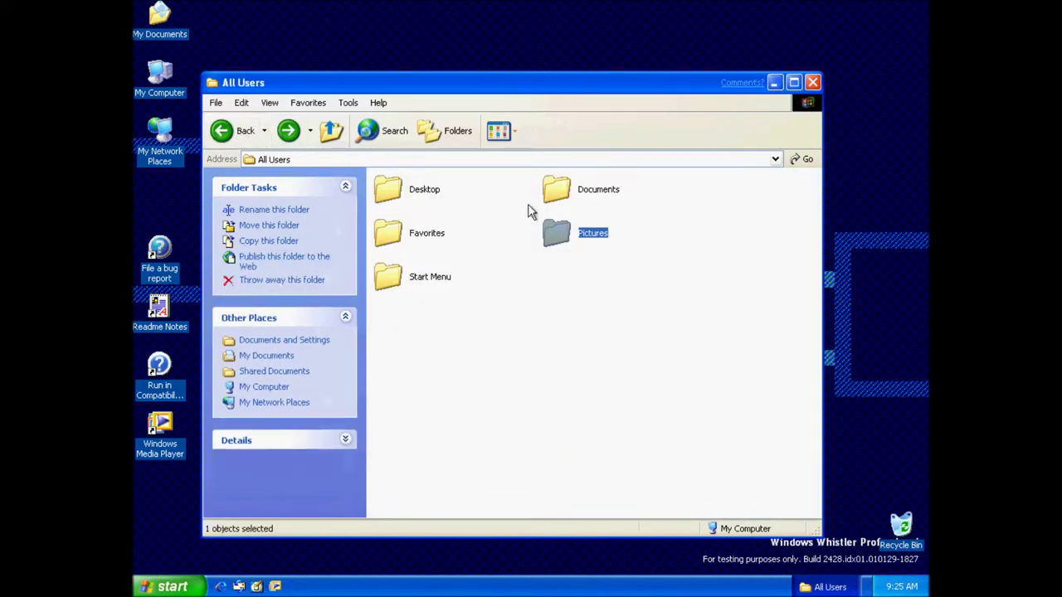
click(233, 131)
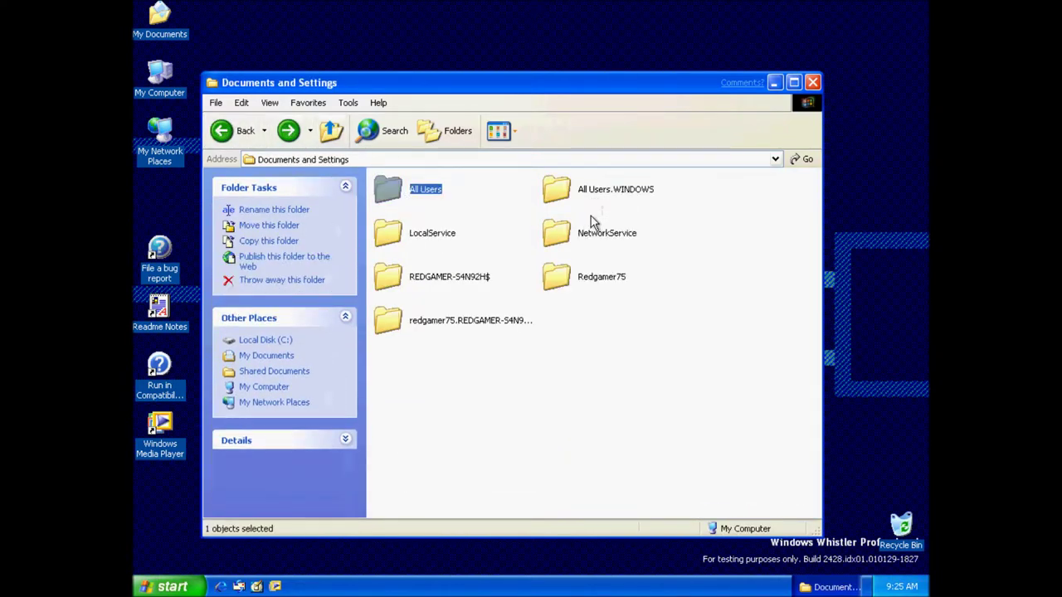
Step: Delete the Sample picture from NetworkService's My Pictures folder
double_click(590, 228)
double_click(553, 232)
double_click(391, 206)
drag(559, 512, 677, 504)
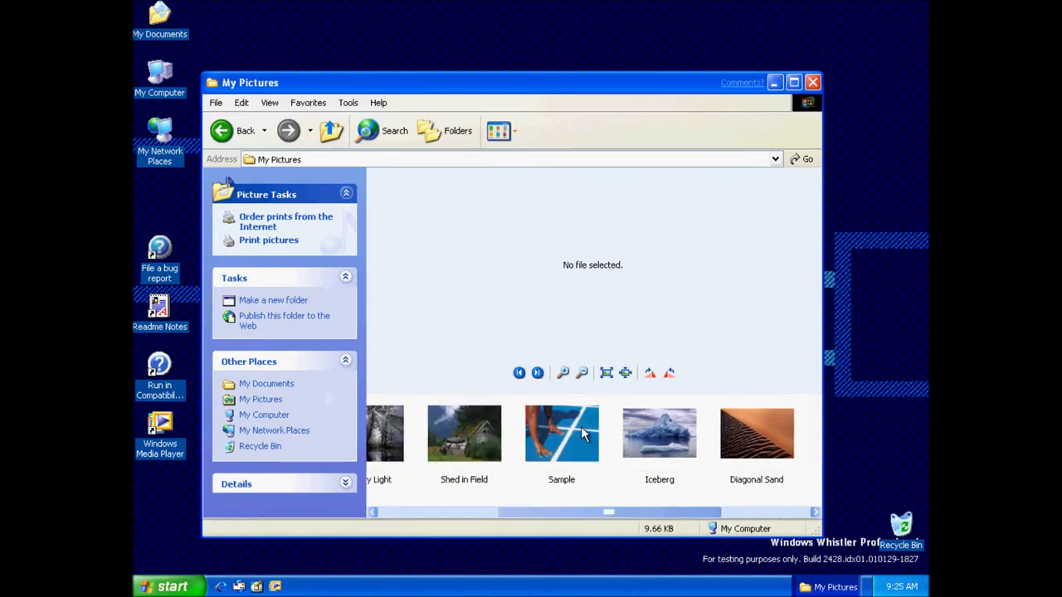
right_click(581, 427)
click(624, 385)
click(583, 312)
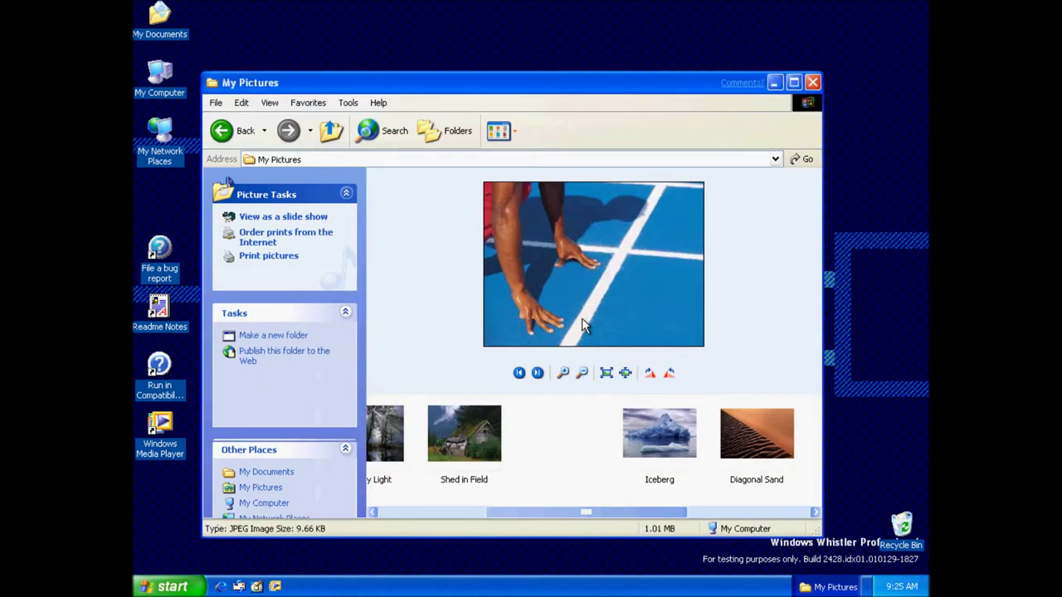
Step: Empty the Recycle Bin and go back to Documents and Settings
right_click(907, 552)
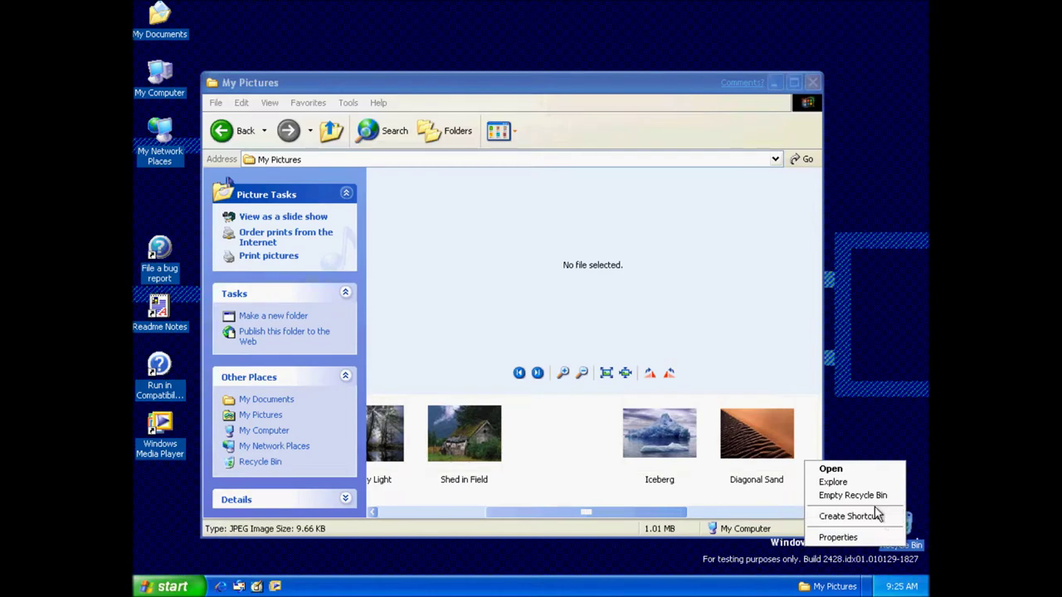
click(877, 497)
click(583, 310)
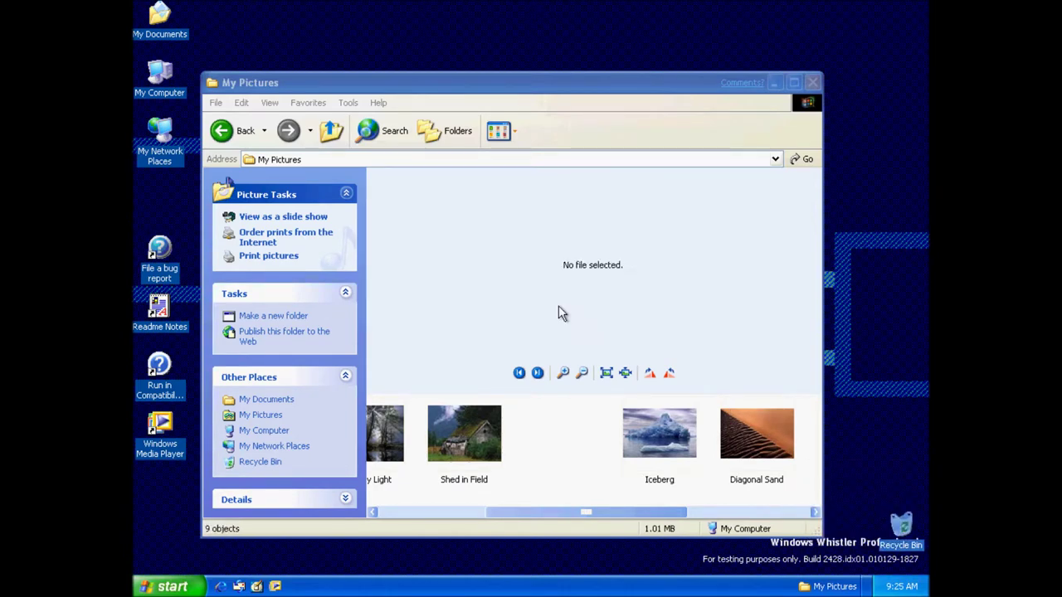
click(248, 131)
click(249, 133)
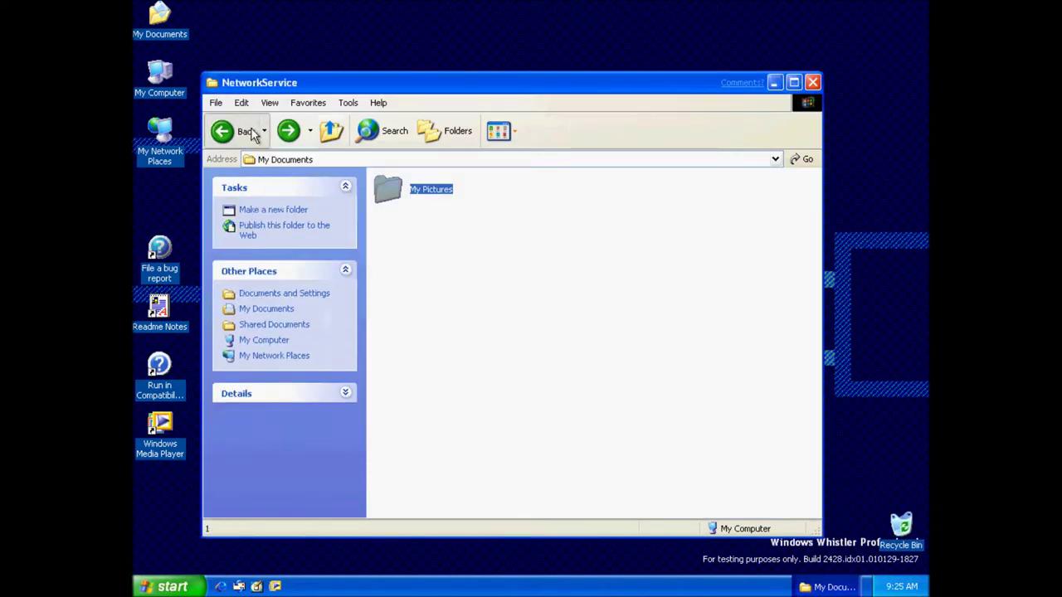
click(249, 133)
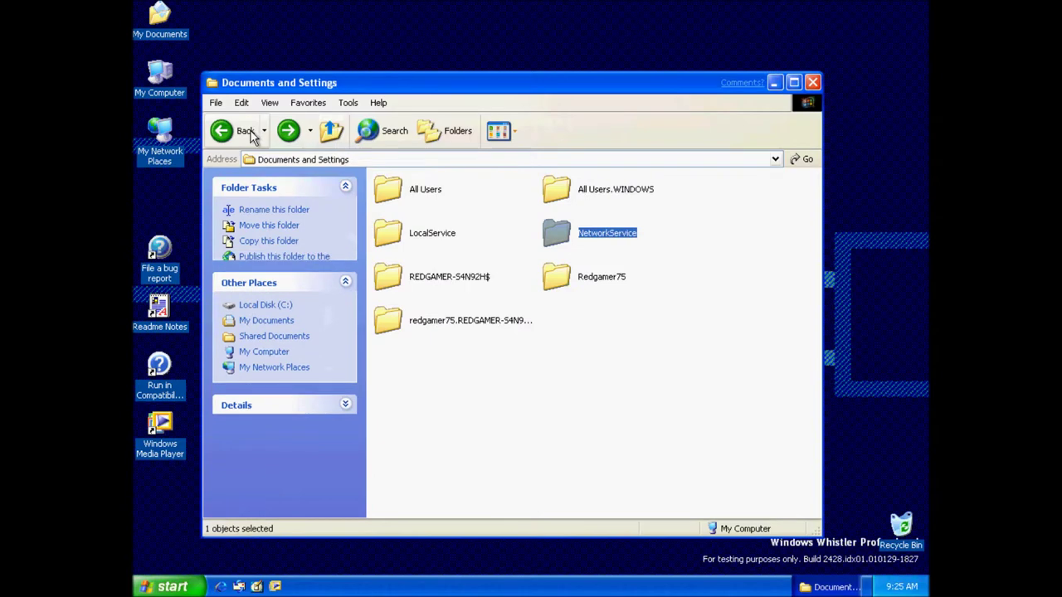
Step: Delete the Sample picture from LocalService's My Pictures folder
double_click(390, 237)
double_click(551, 239)
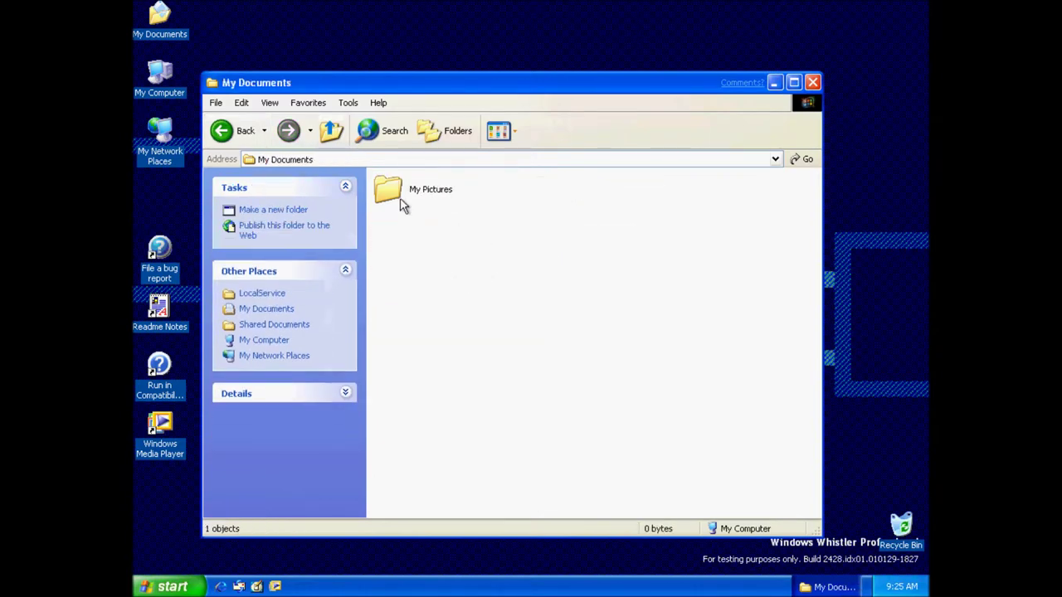
double_click(400, 206)
right_click(784, 433)
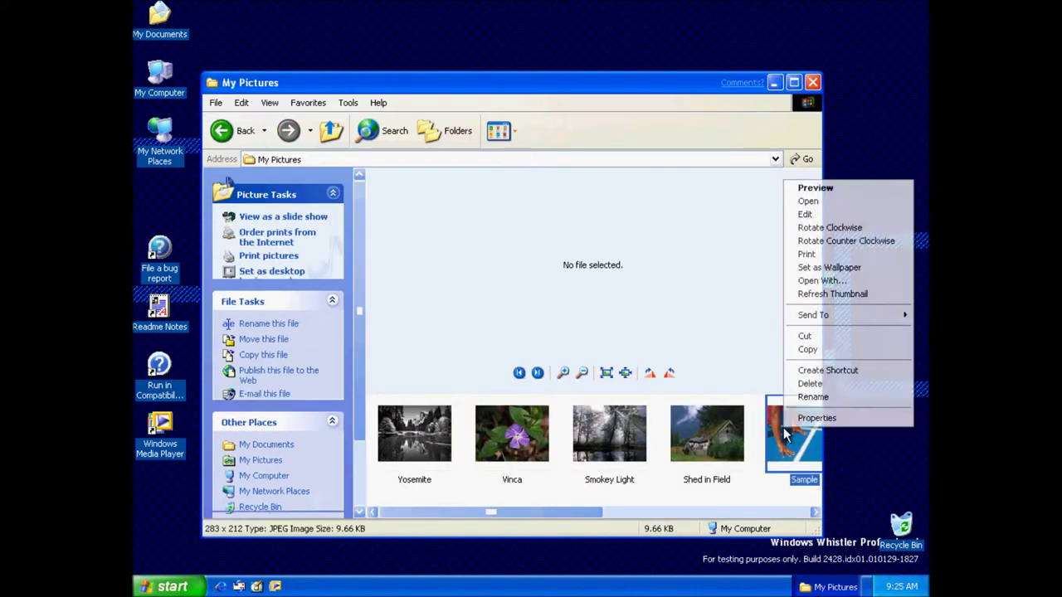
click(809, 383)
click(614, 315)
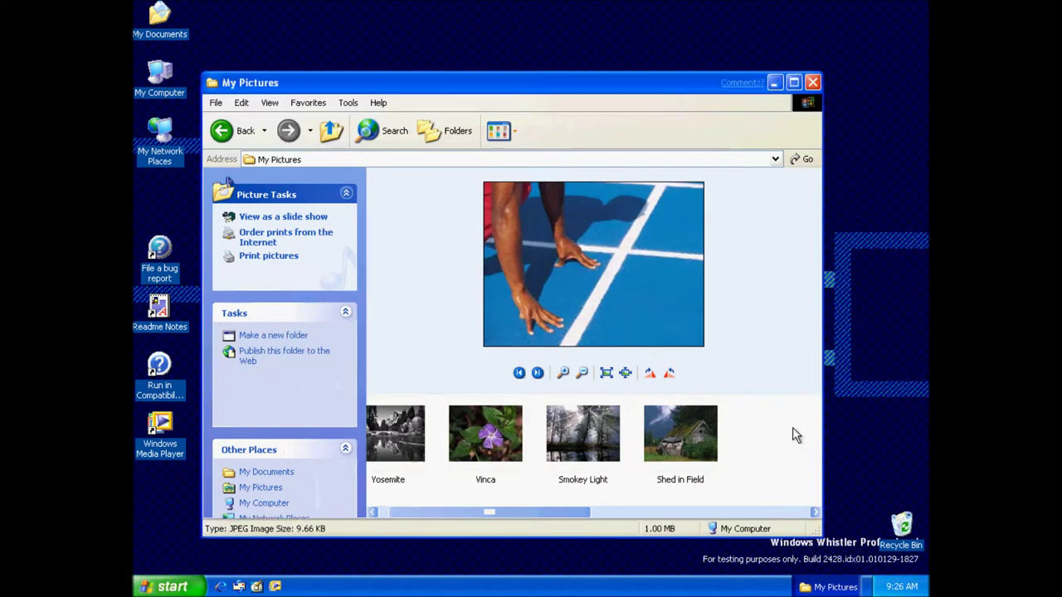
Step: Empty the Recycle Bin again and return to Documents and Settings
right_click(908, 535)
click(880, 488)
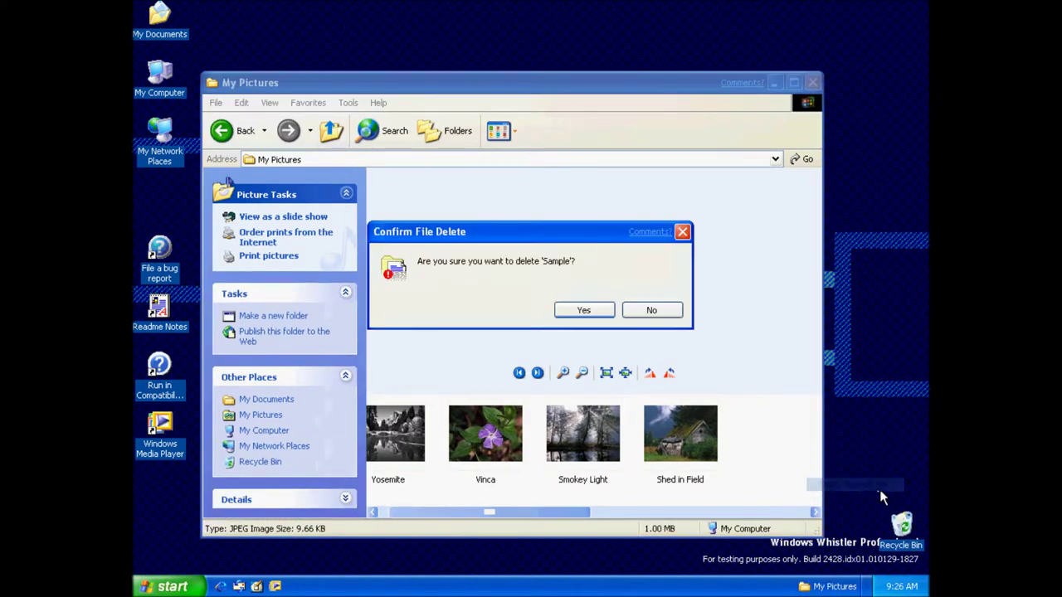
click(584, 311)
click(232, 131)
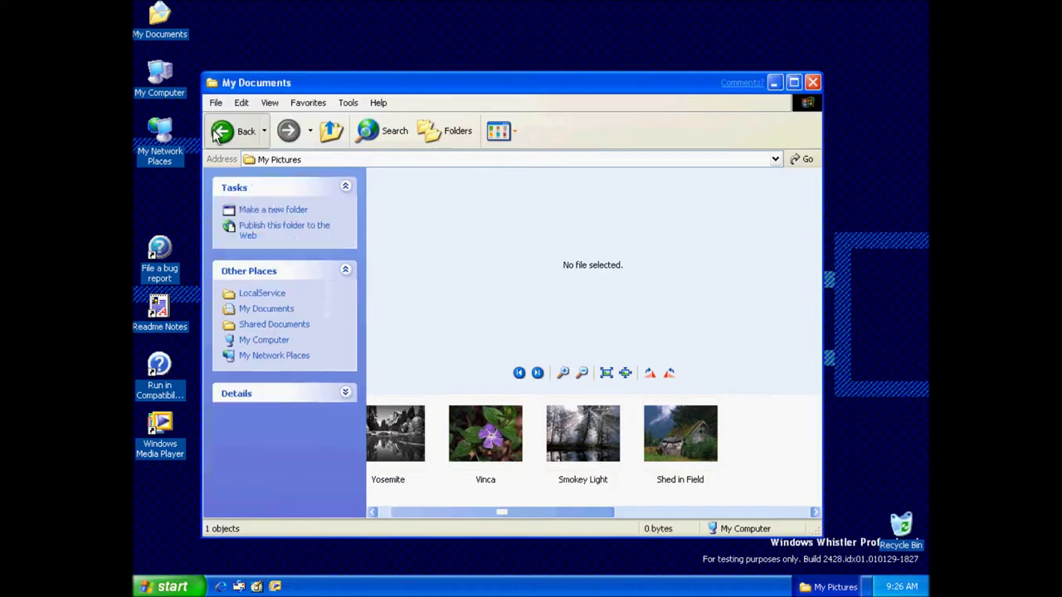
click(232, 130)
click(232, 130)
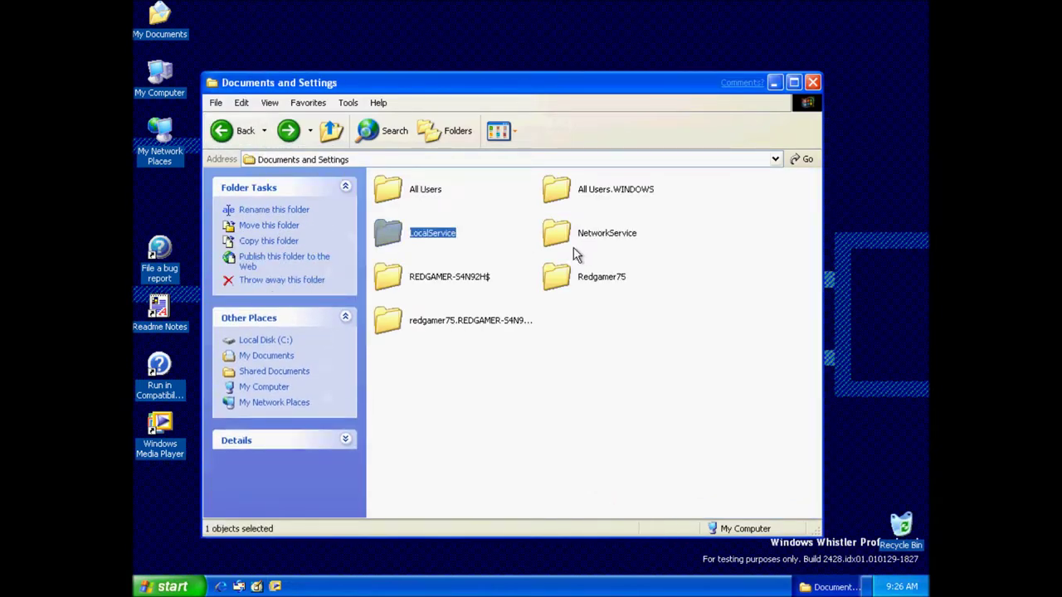
Step: Check the computer account and second profile's My Pictures folders, returning to Documents and Settings
double_click(471, 271)
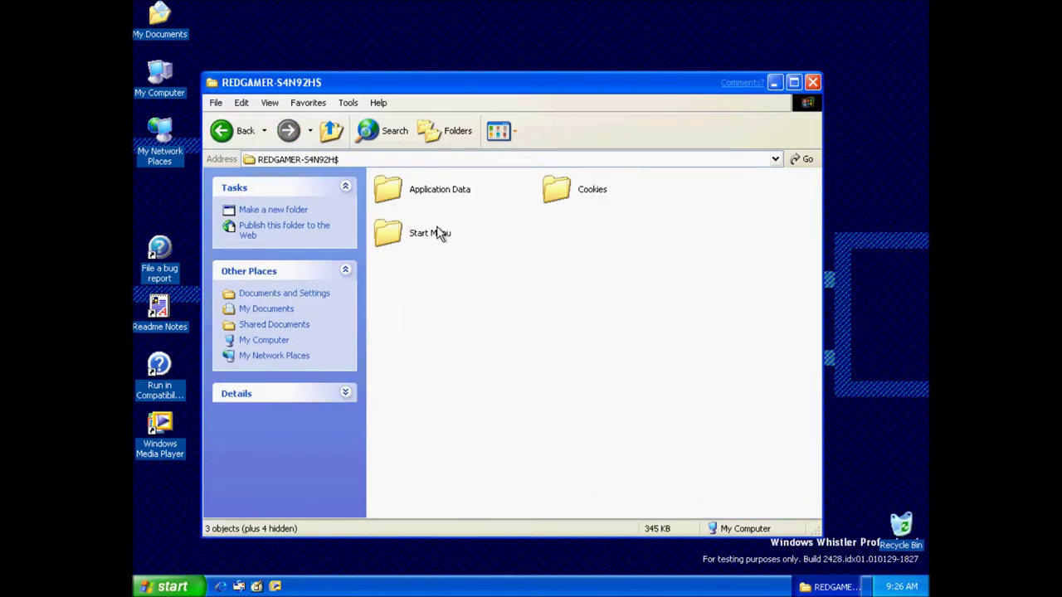
click(232, 130)
click(425, 312)
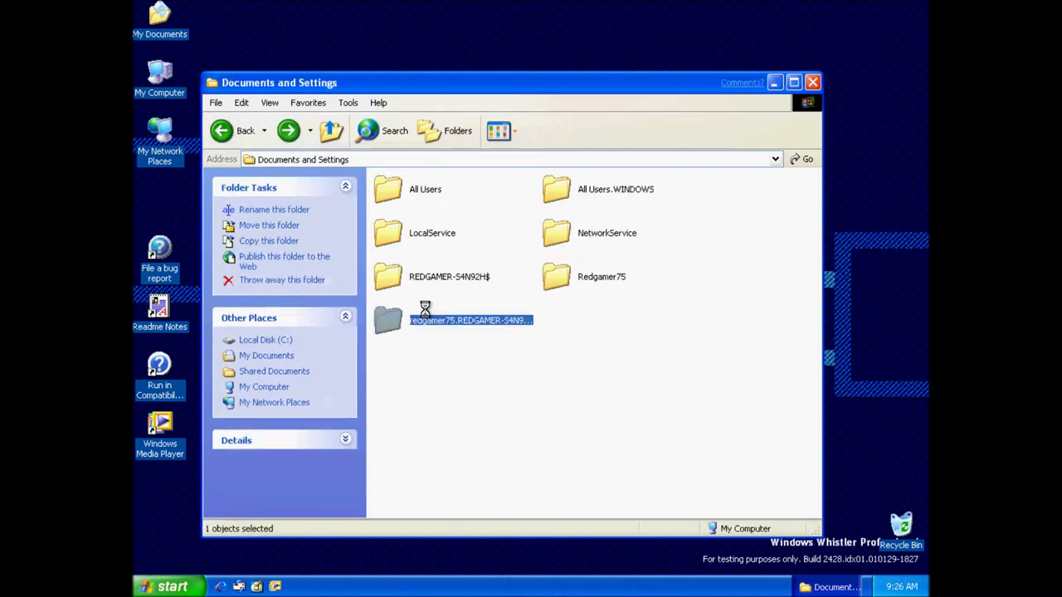
double_click(563, 244)
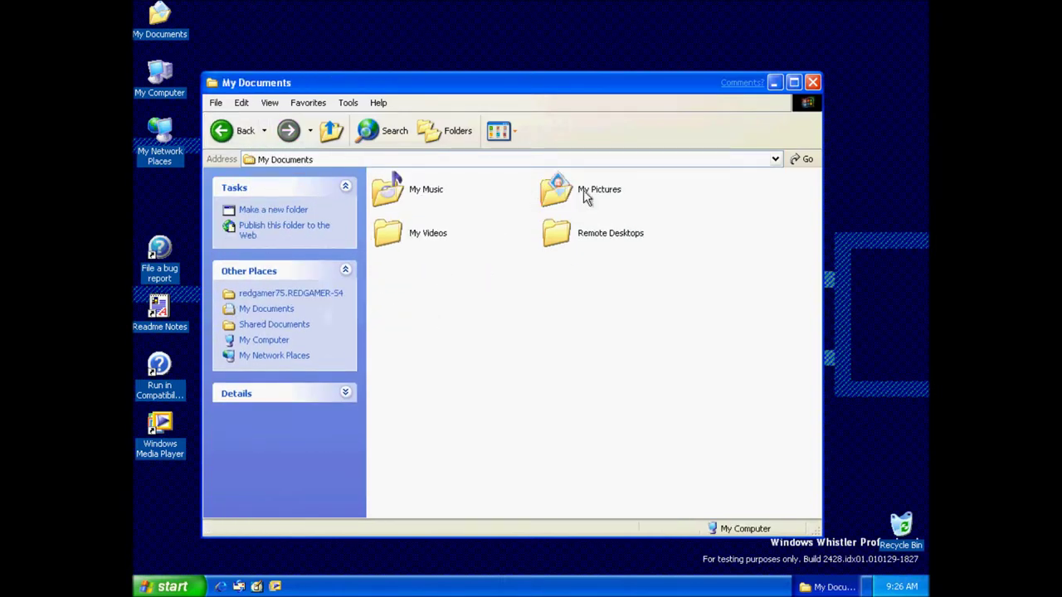
double_click(585, 196)
click(243, 133)
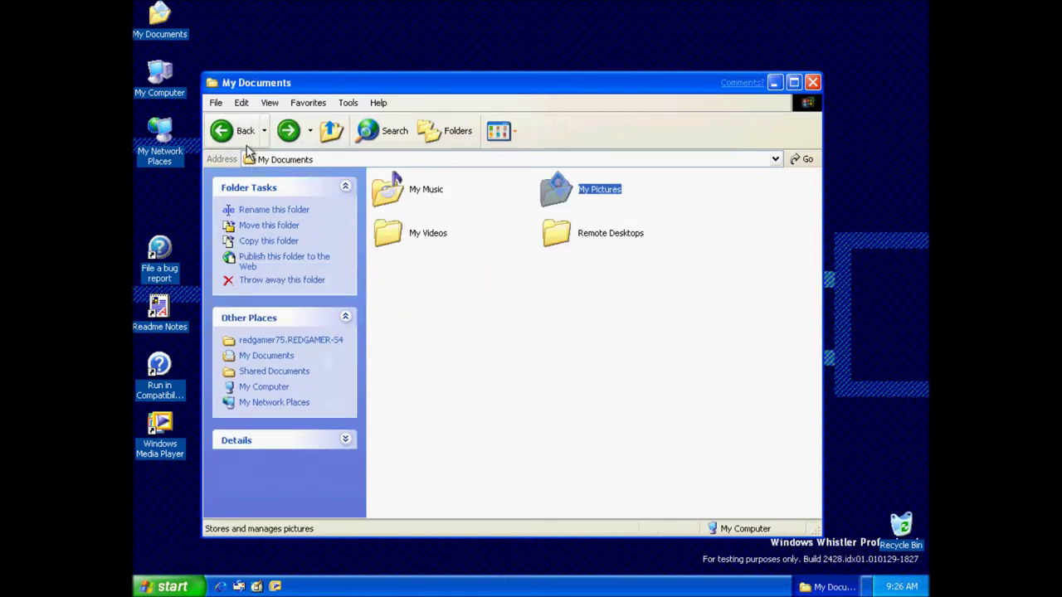
click(239, 132)
click(239, 132)
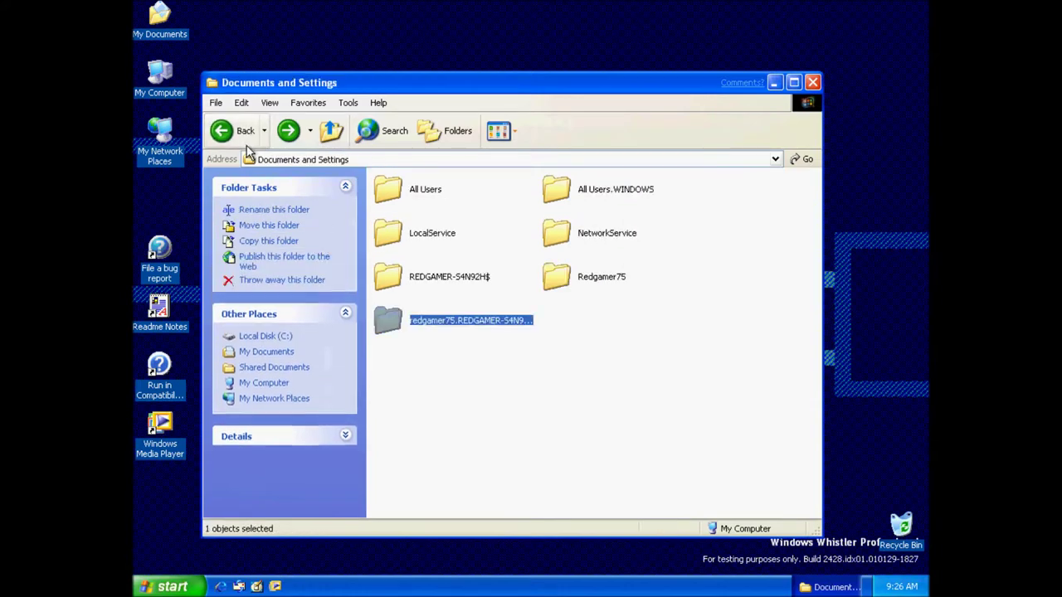
Step: Open the main user profile's empty My Pictures folder, then close the window
double_click(556, 276)
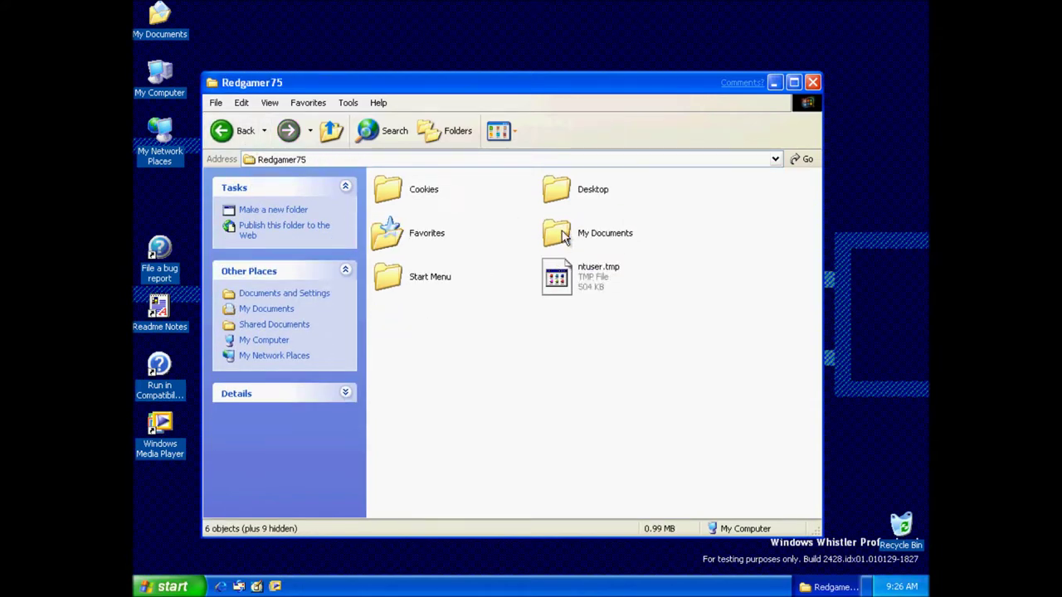
double_click(562, 235)
double_click(562, 201)
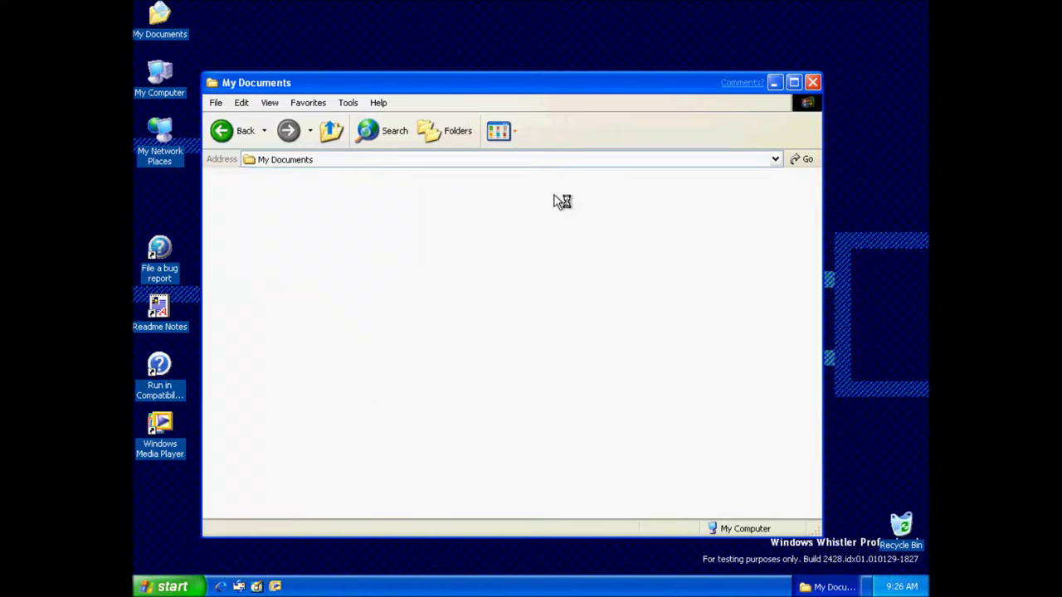
click(812, 83)
Step: Open Display Properties and review Desktop and Appearance, keeping Default colours and Normal font size
right_click(502, 137)
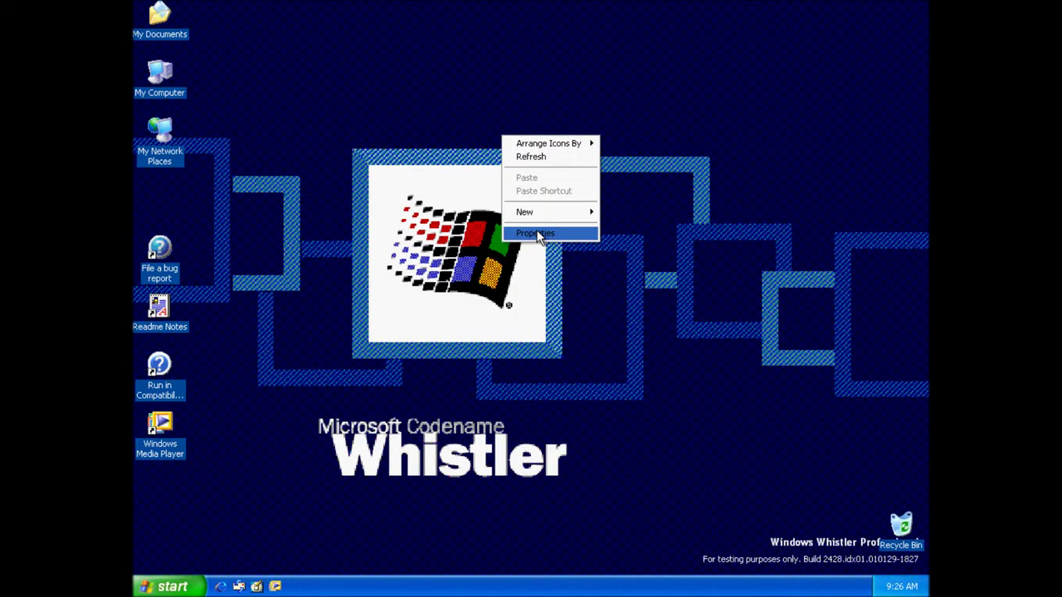
click(536, 231)
click(283, 151)
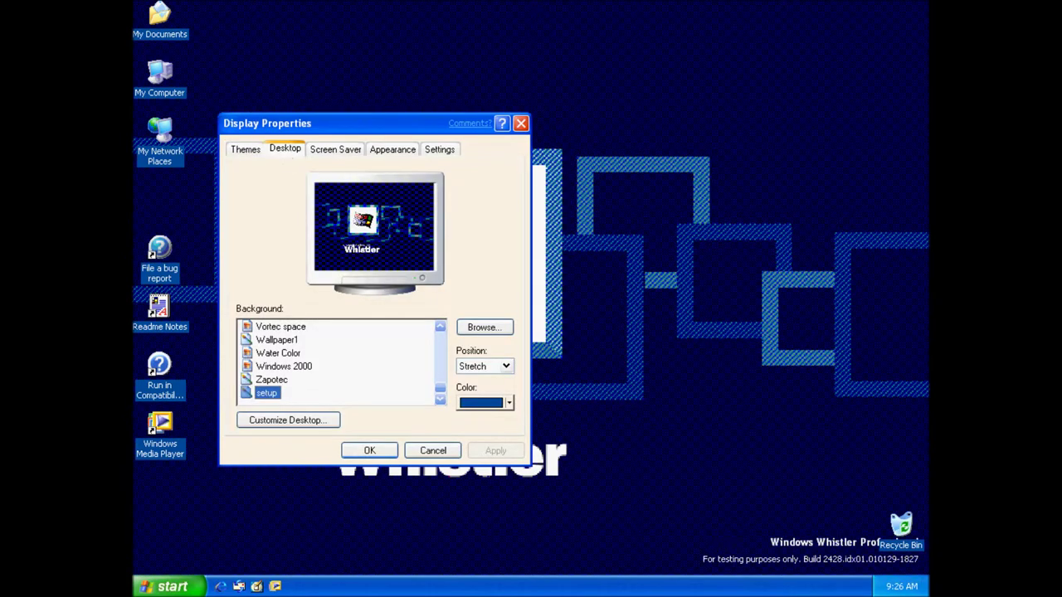
drag(438, 395, 440, 343)
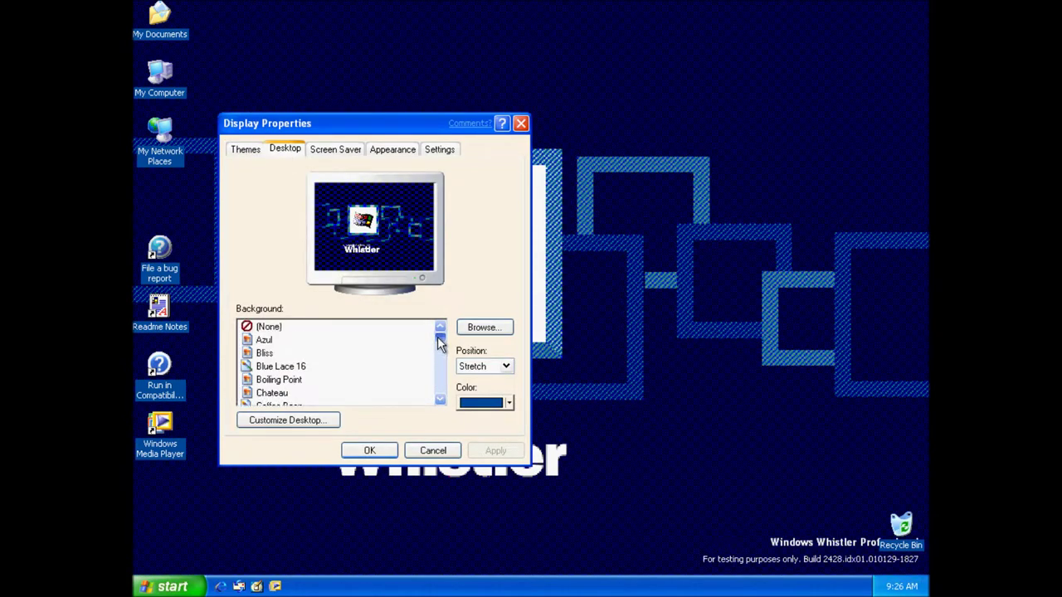
click(405, 152)
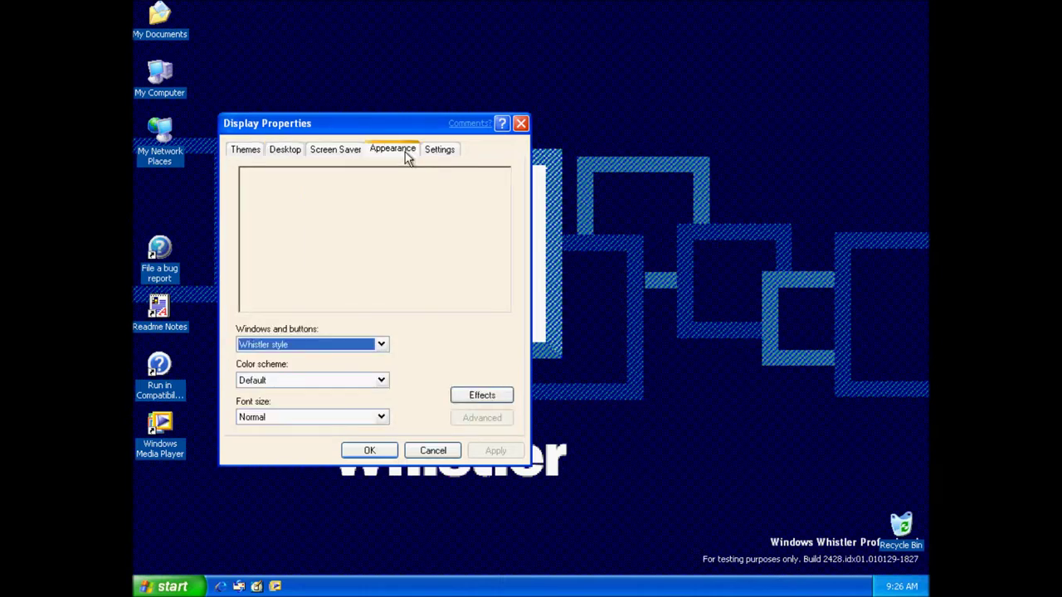
click(332, 383)
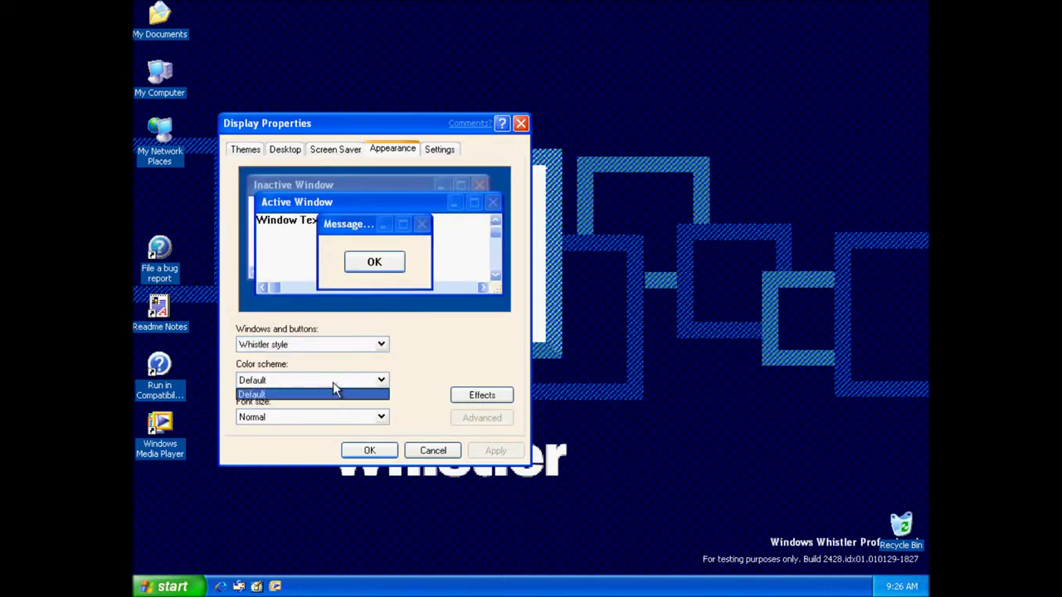
click(336, 394)
click(332, 418)
click(332, 430)
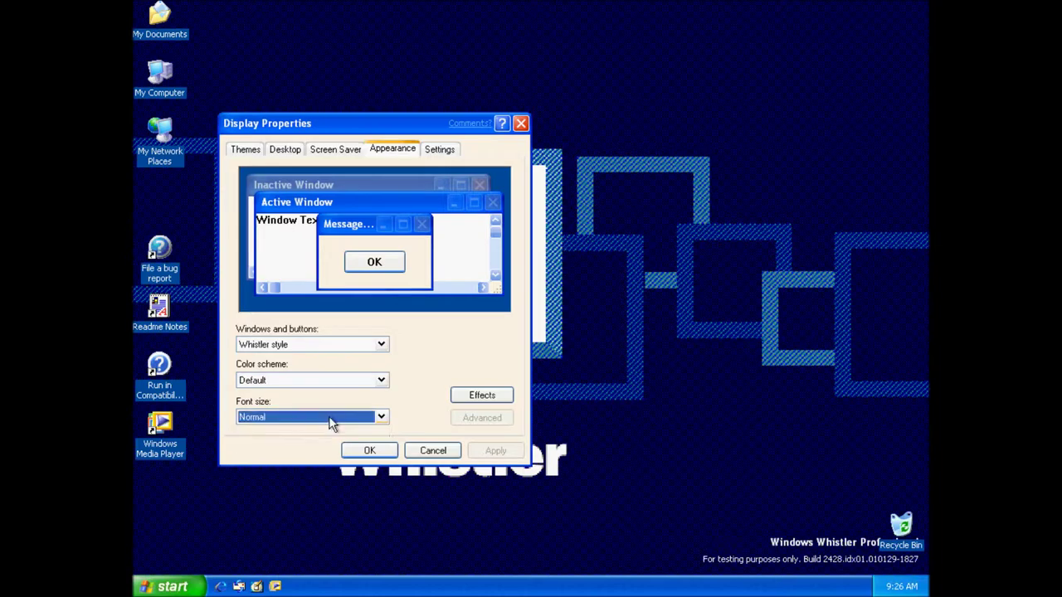
Step: Set the screen saver to (None), apply it, and close Display Properties
click(332, 151)
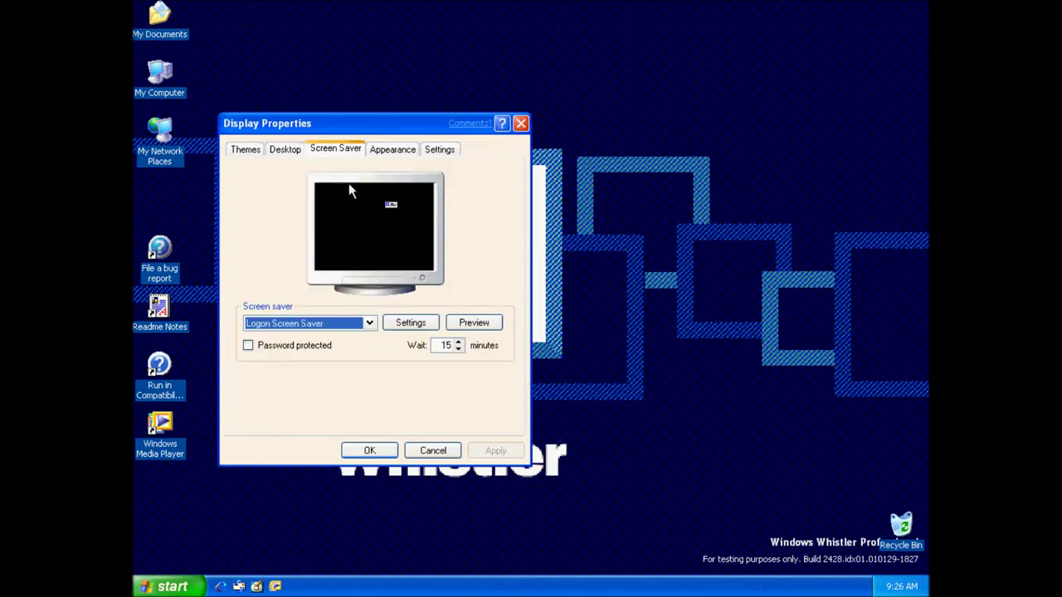
click(370, 328)
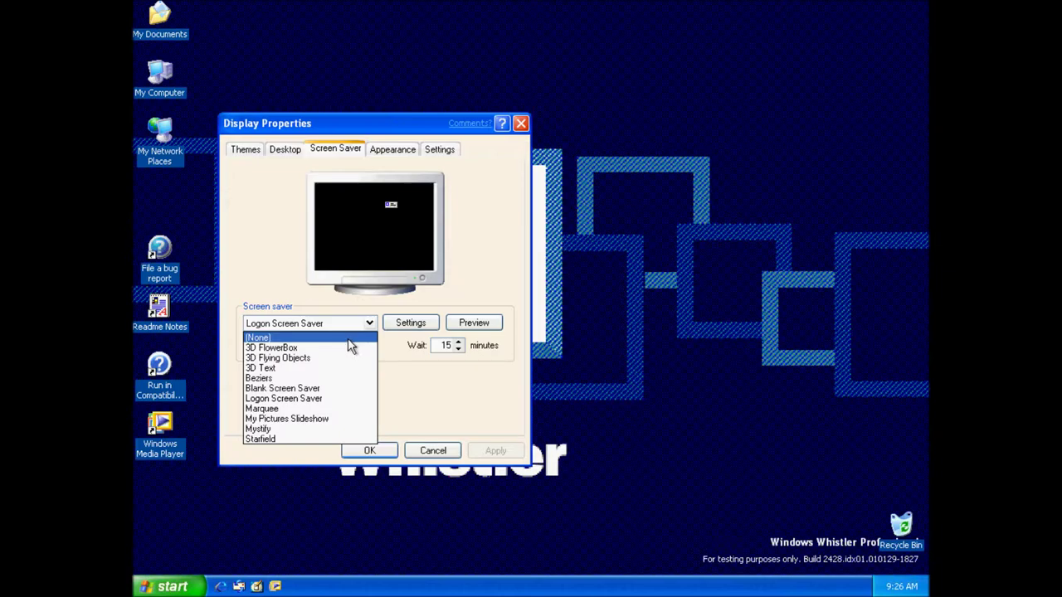
click(348, 339)
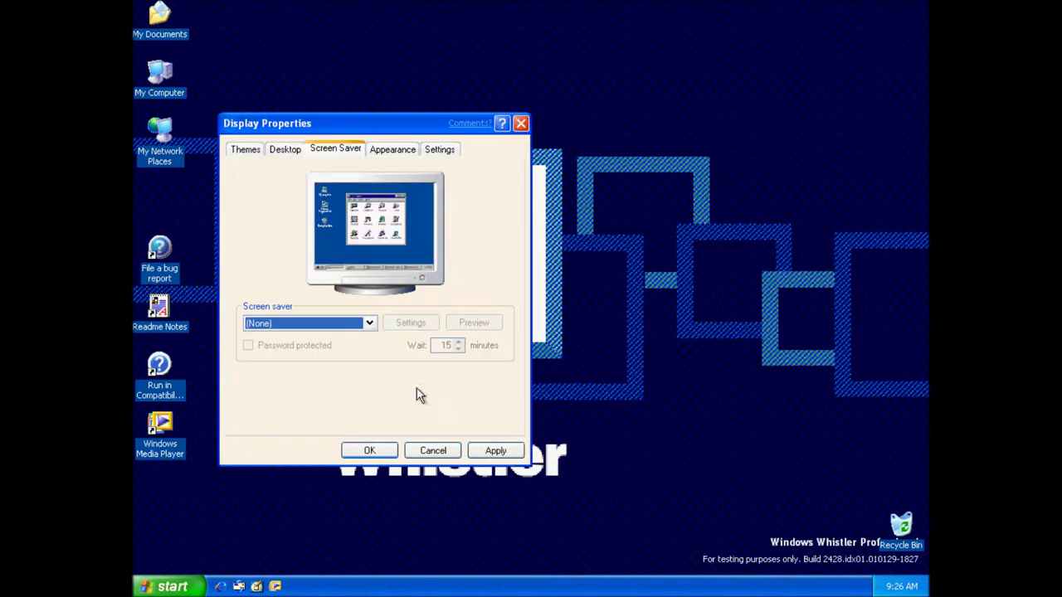
click(496, 451)
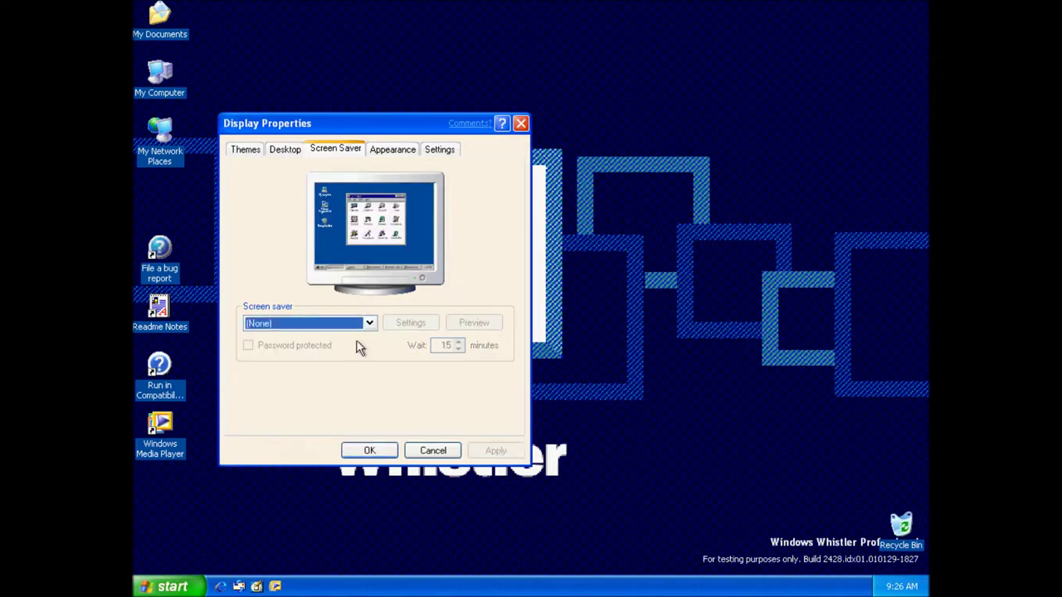
click(285, 152)
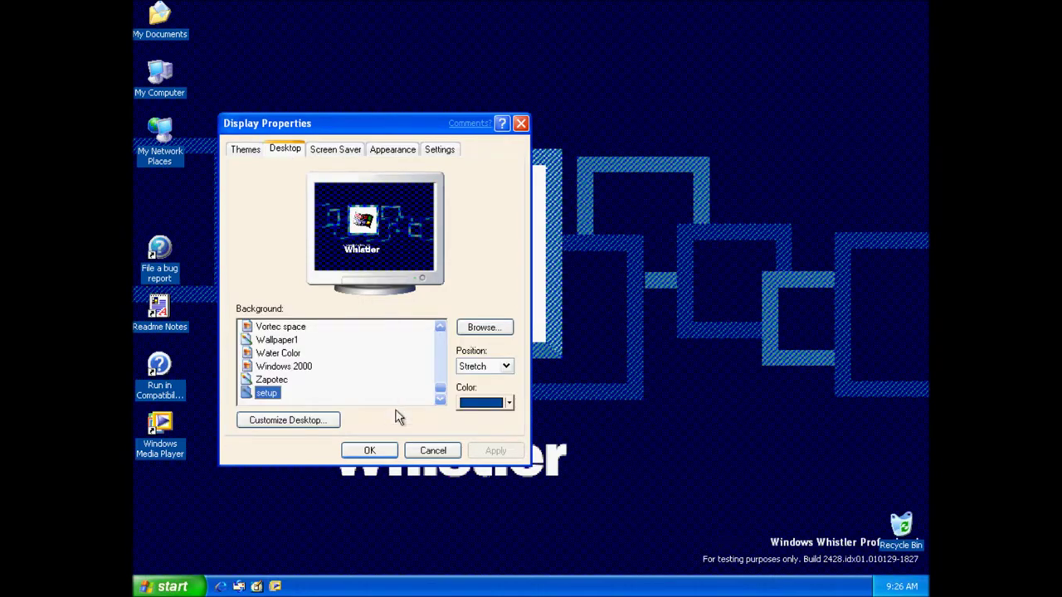
click(430, 450)
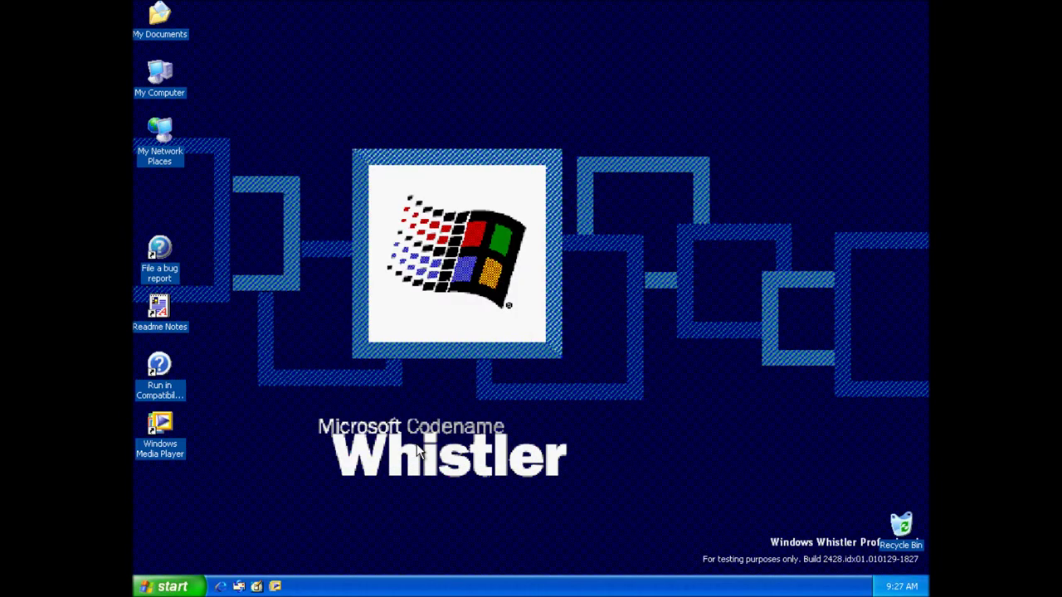
click(170, 587)
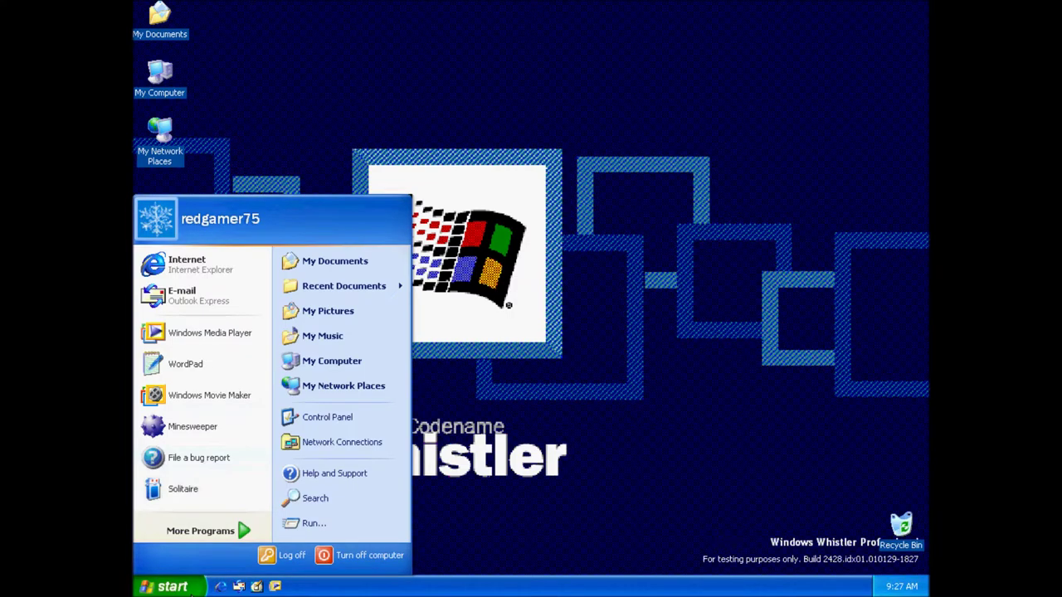
click(220, 398)
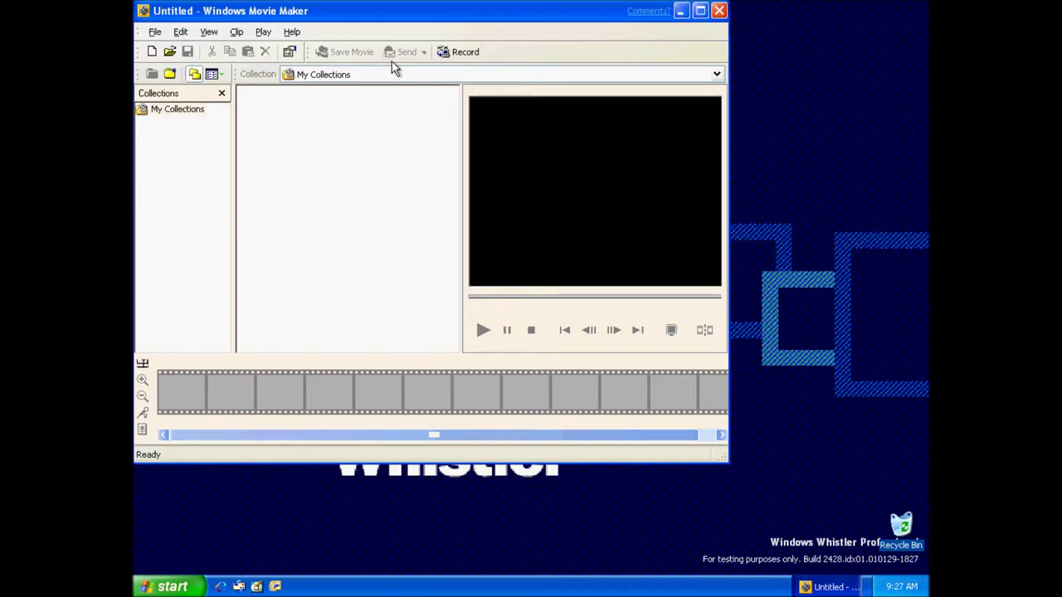
click(292, 31)
click(305, 105)
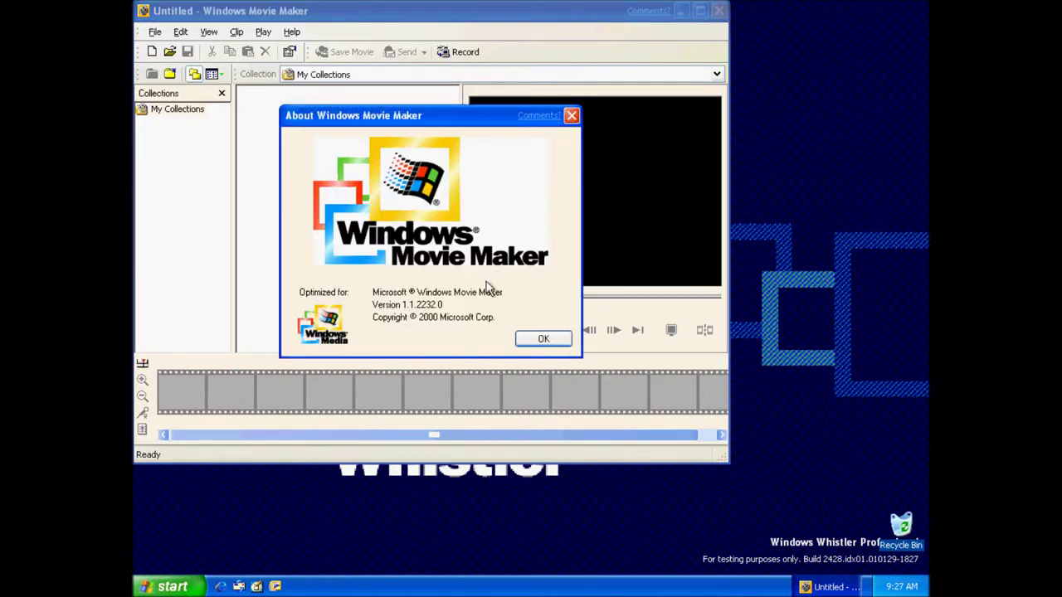
click(538, 347)
click(292, 32)
click(296, 46)
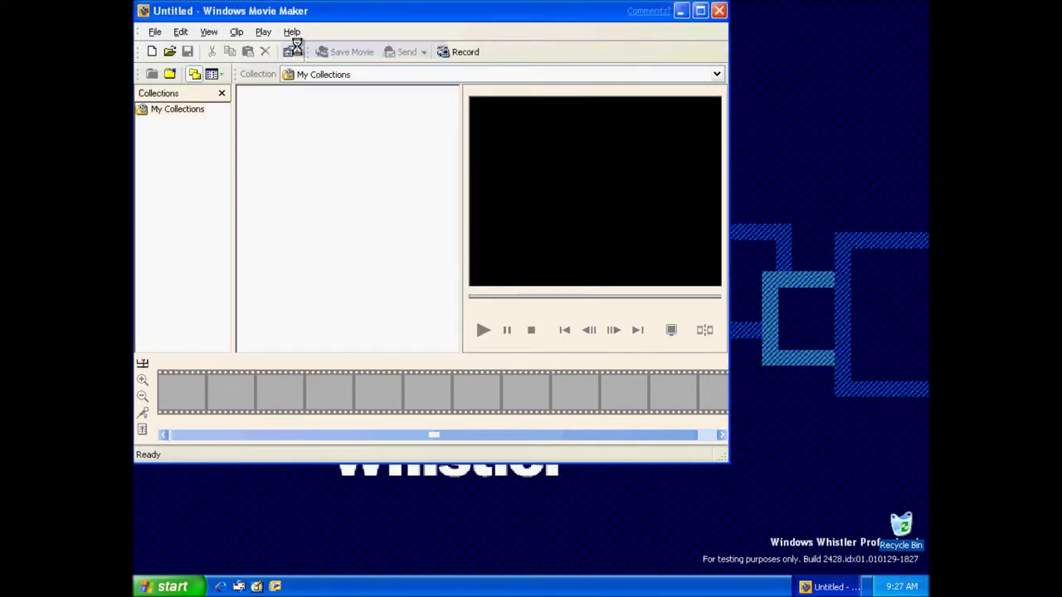
click(693, 30)
click(292, 31)
click(304, 68)
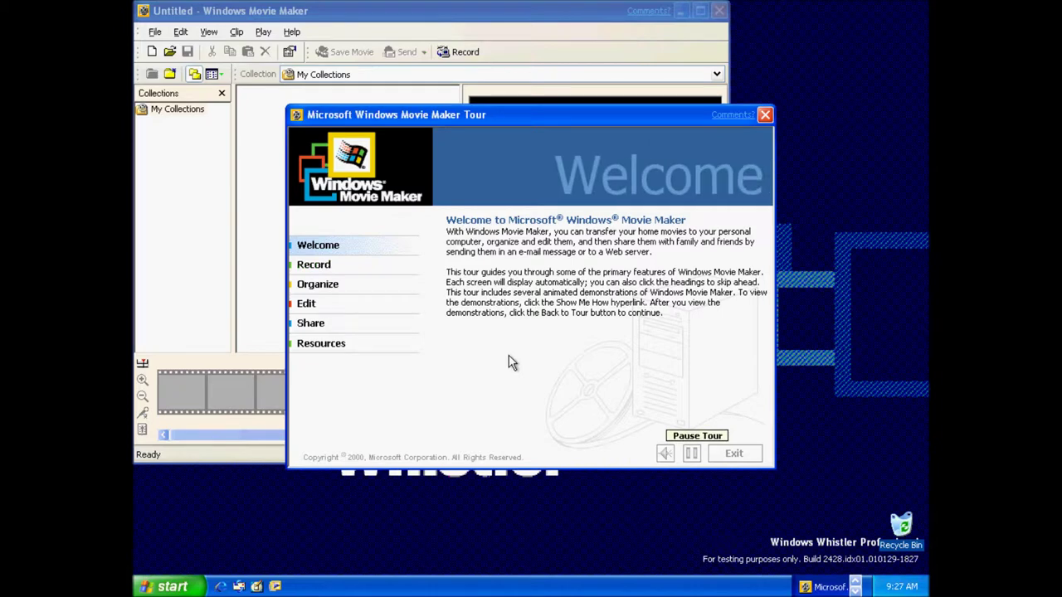
click(733, 453)
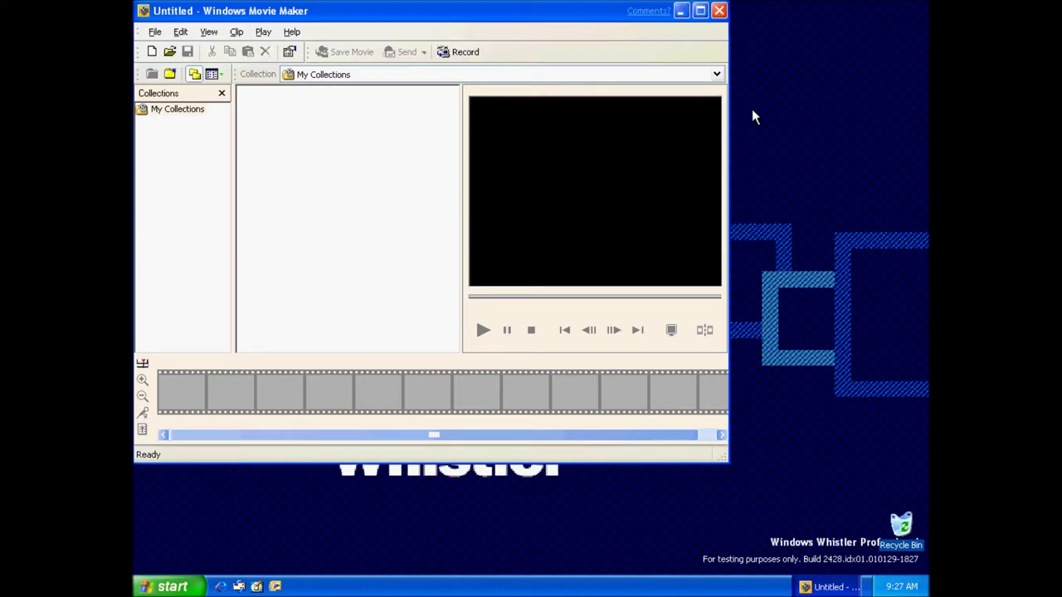
click(721, 11)
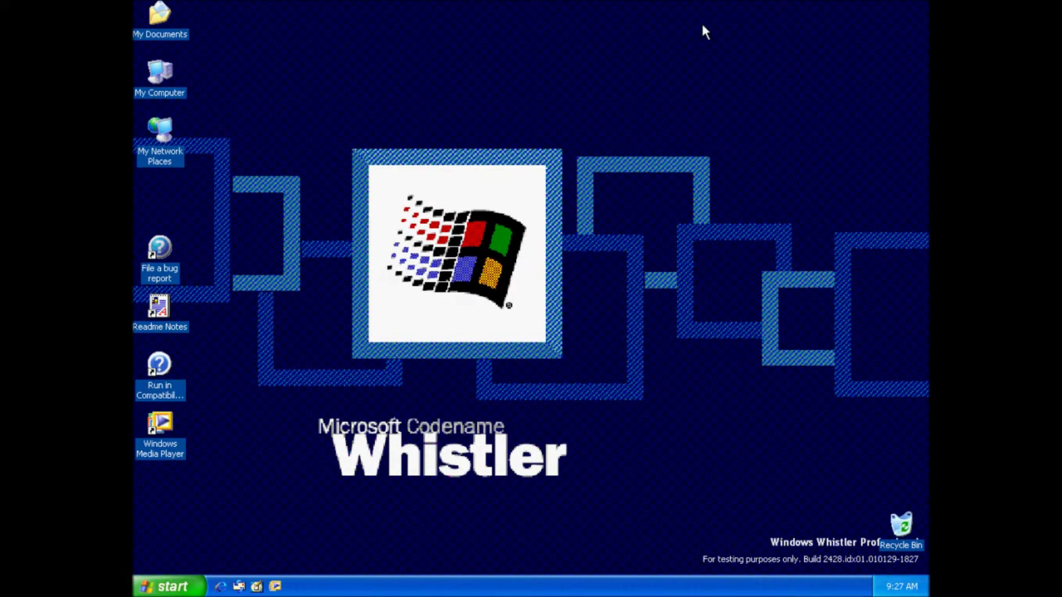
Step: Launch Windows Media Player, stop the current playback and bring up the skin list
double_click(169, 441)
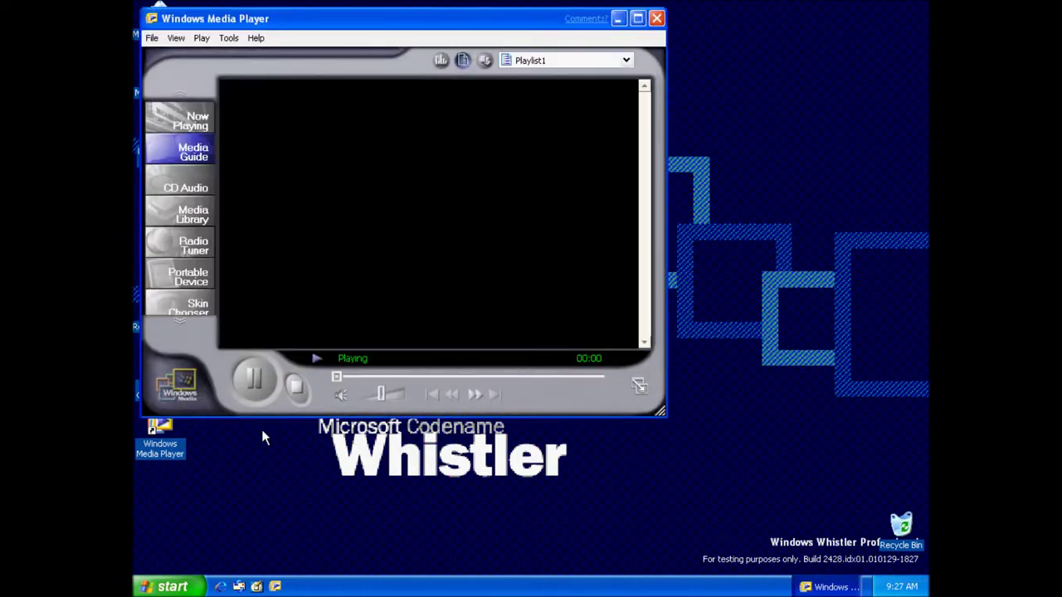
click(296, 387)
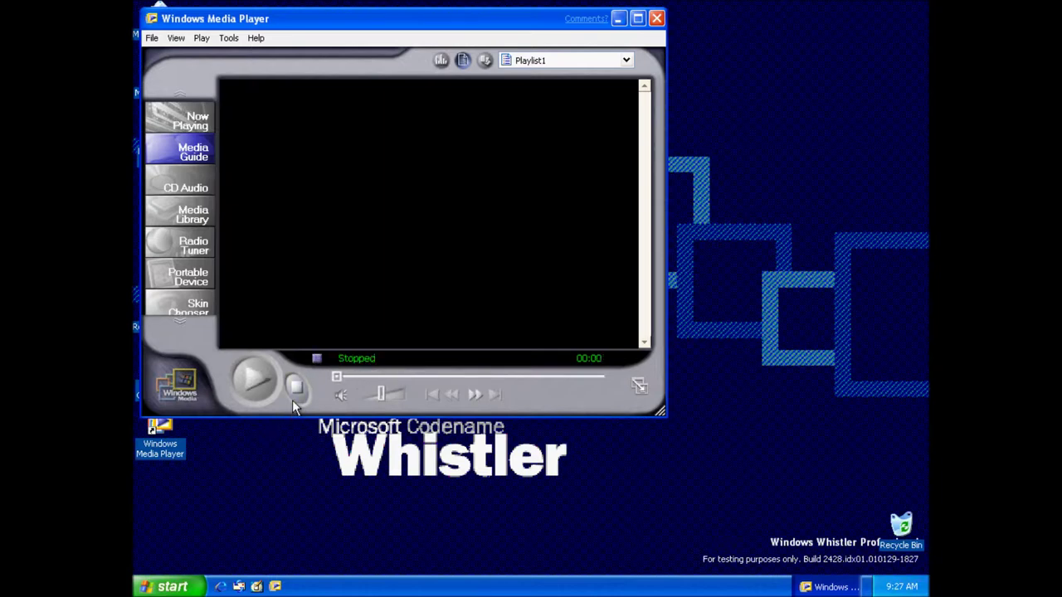
click(215, 310)
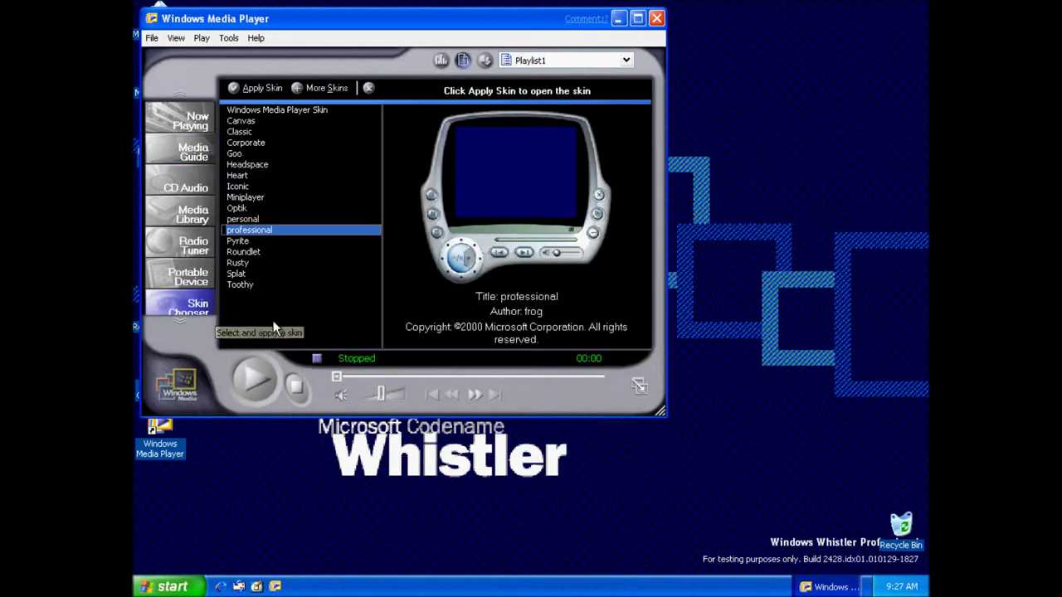
Step: Preview each skin from Toothy up through Canvas to the Windows Media Player Skin
click(264, 284)
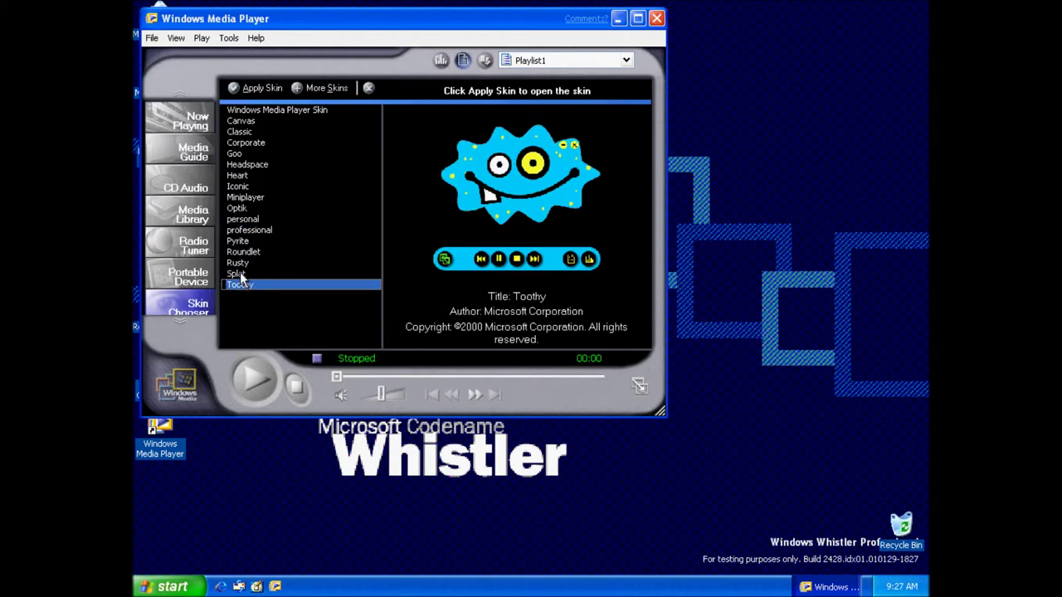
click(241, 274)
click(241, 264)
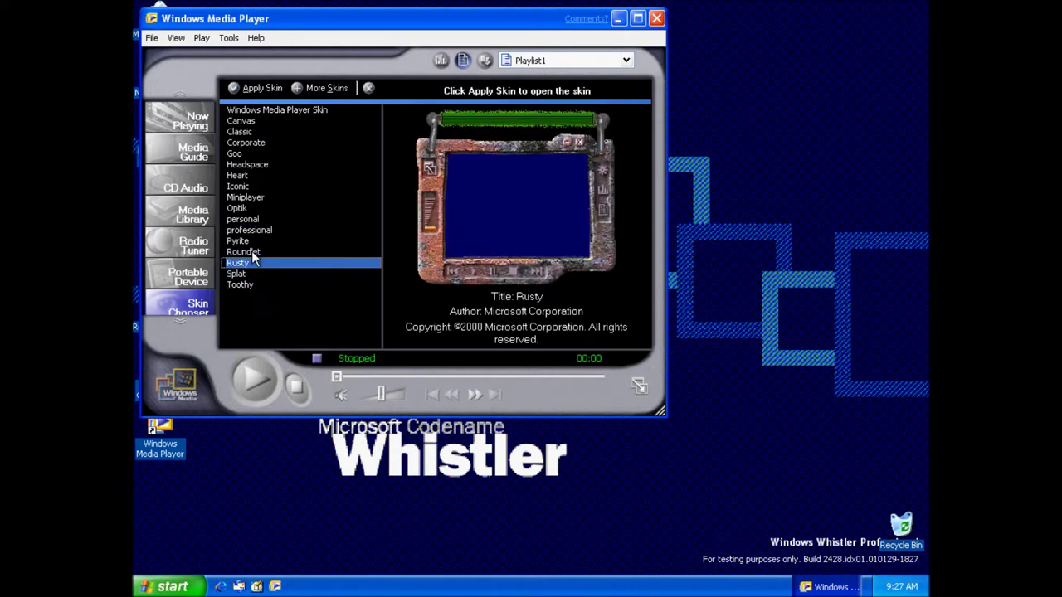
click(253, 252)
click(254, 241)
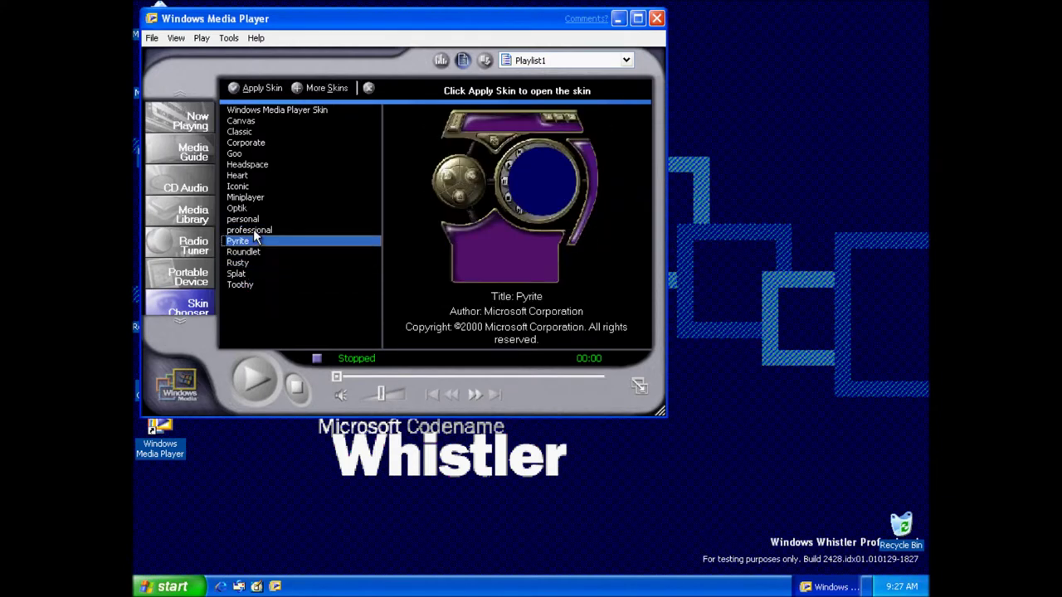
click(254, 230)
click(257, 220)
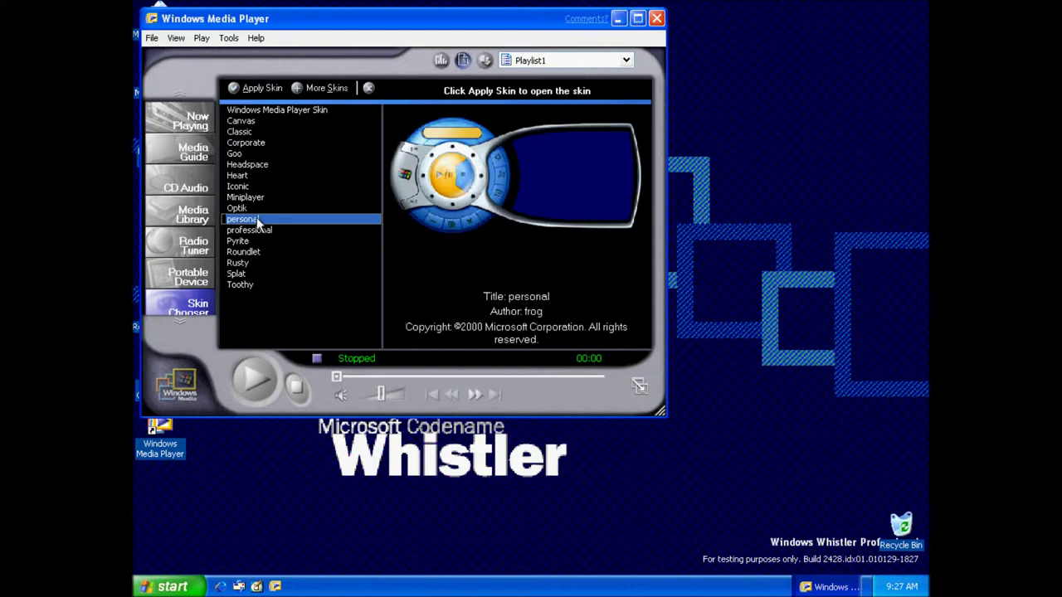
click(258, 209)
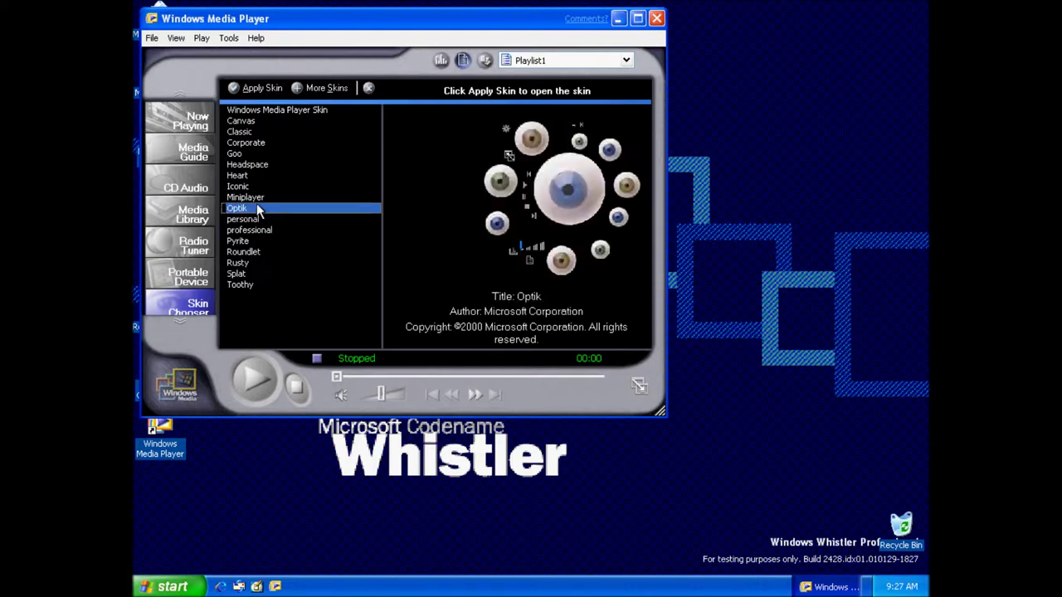
click(258, 199)
click(258, 187)
click(260, 175)
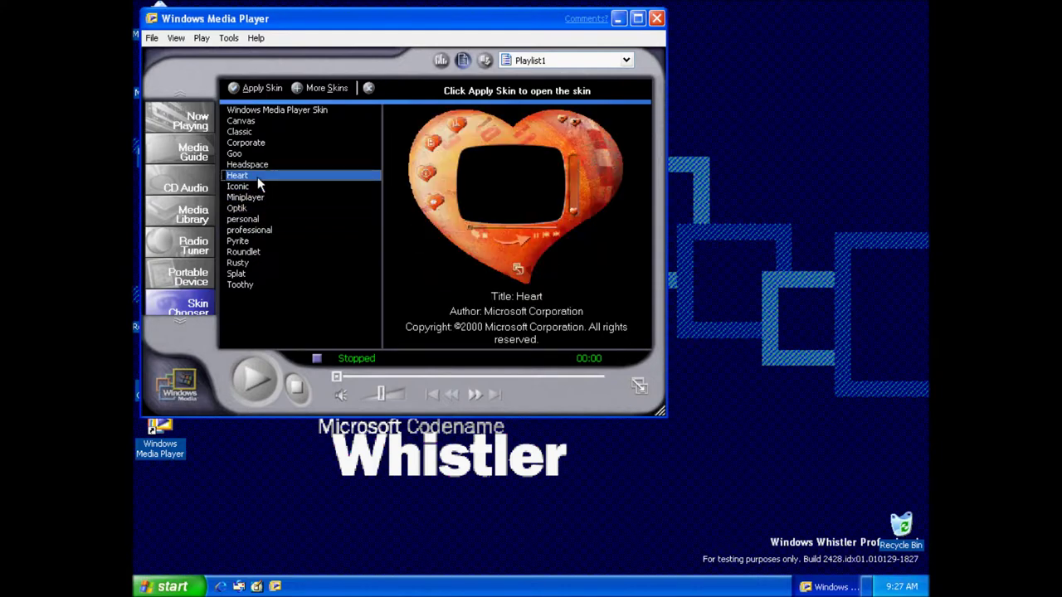
click(260, 165)
click(259, 155)
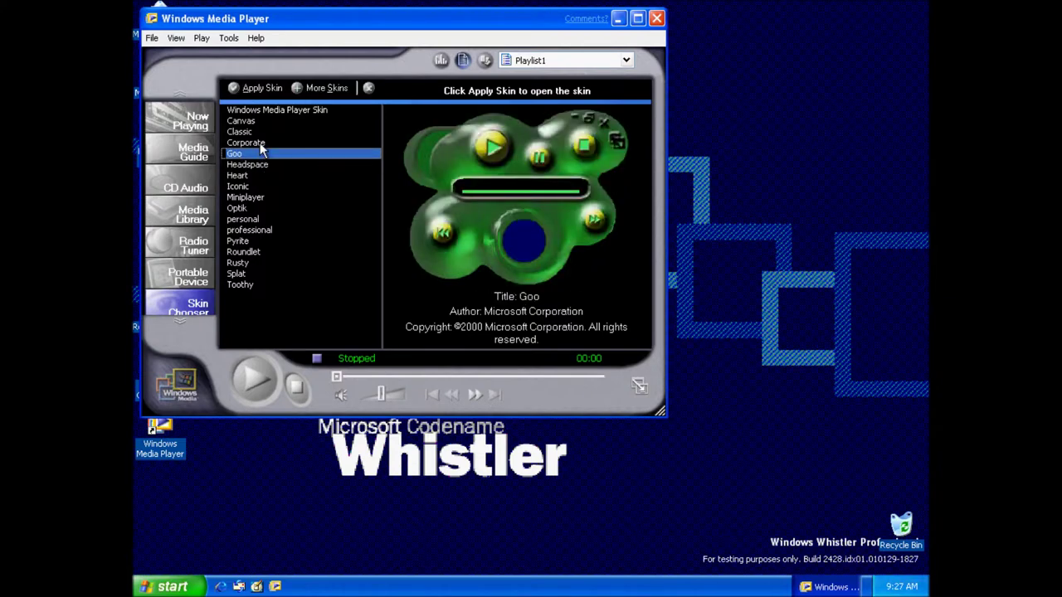
click(260, 144)
click(259, 132)
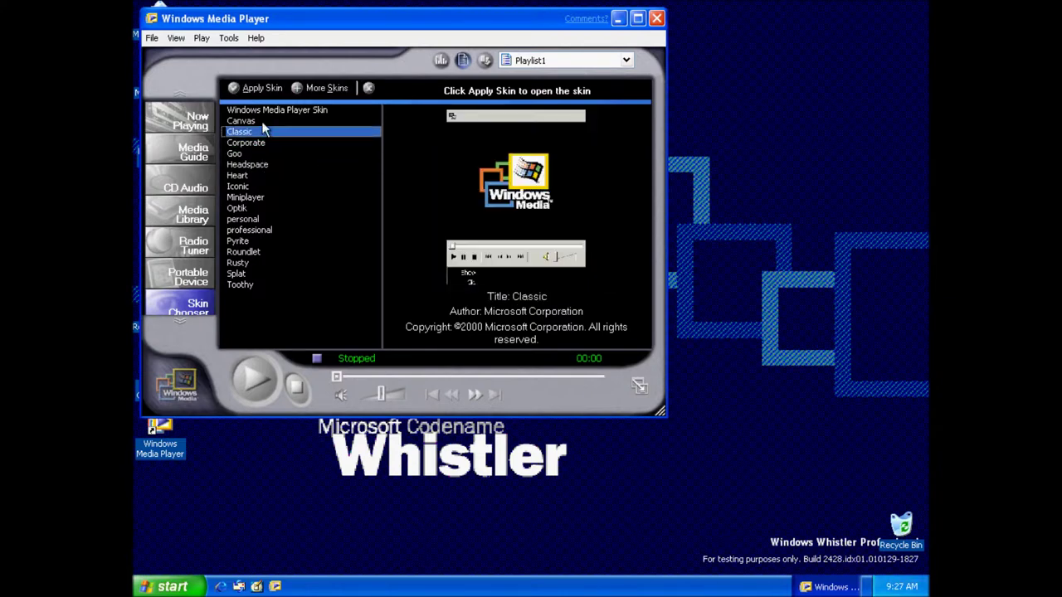
click(261, 121)
click(273, 111)
Step: Preview the skins again down the list to Roundlet, Rusty and Splat, then return to Now Playing
click(261, 165)
click(260, 154)
click(264, 111)
click(262, 121)
click(260, 132)
click(263, 145)
click(259, 154)
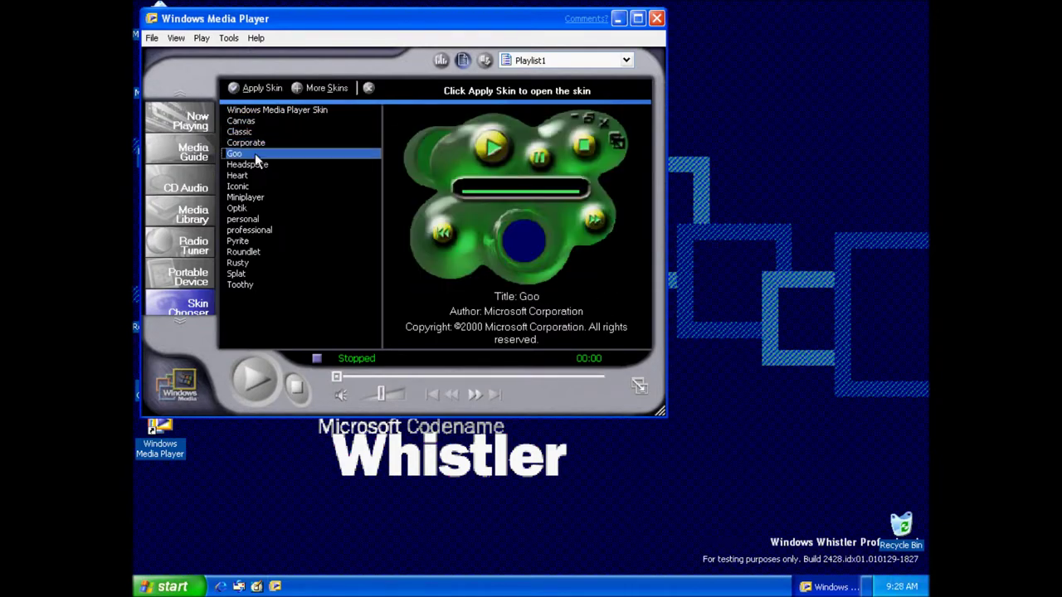
click(253, 163)
click(254, 176)
click(249, 186)
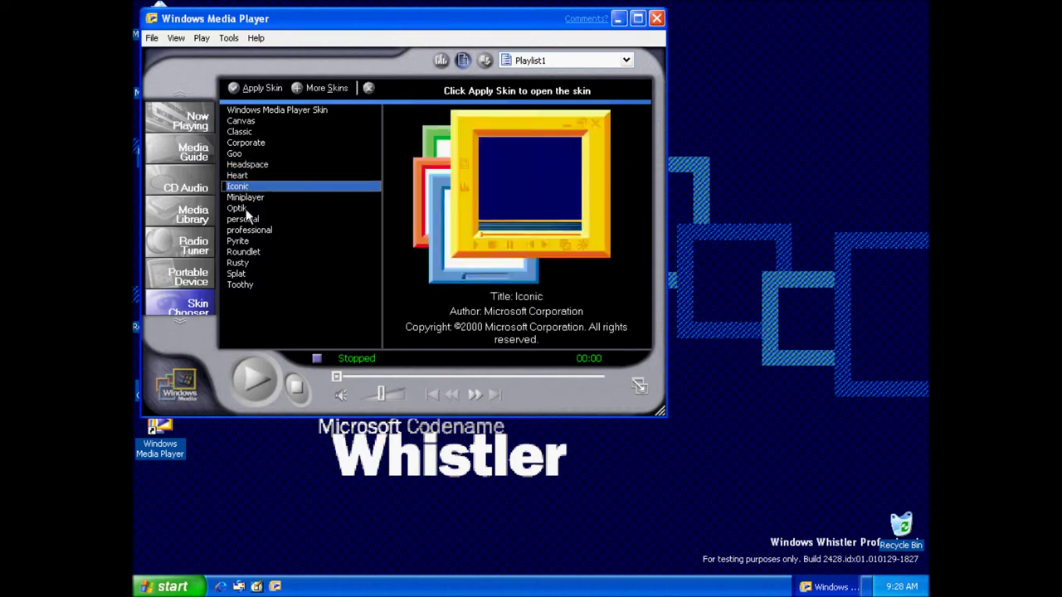
click(249, 199)
click(245, 209)
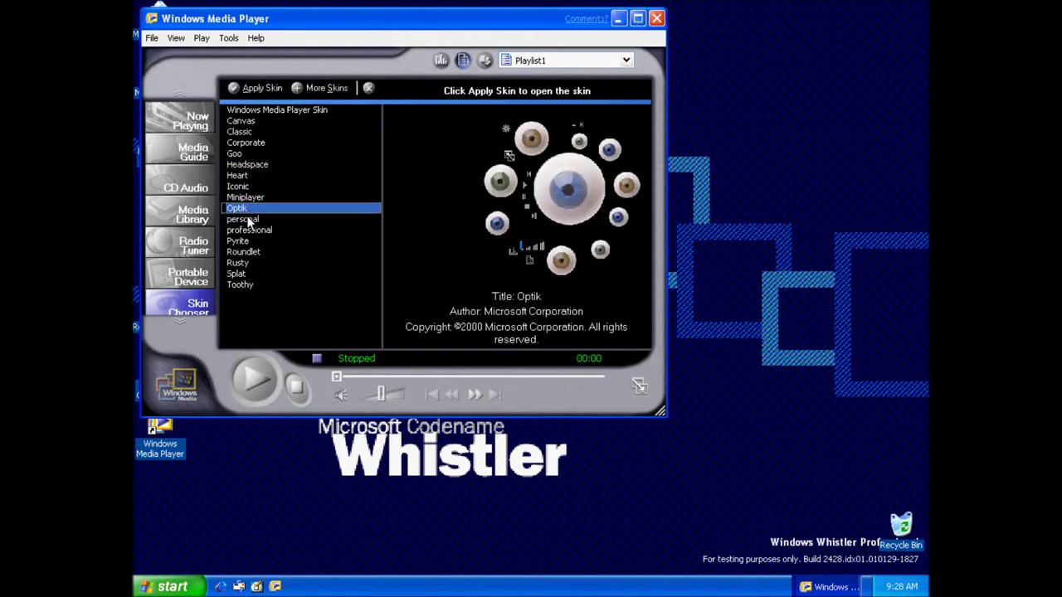
click(259, 200)
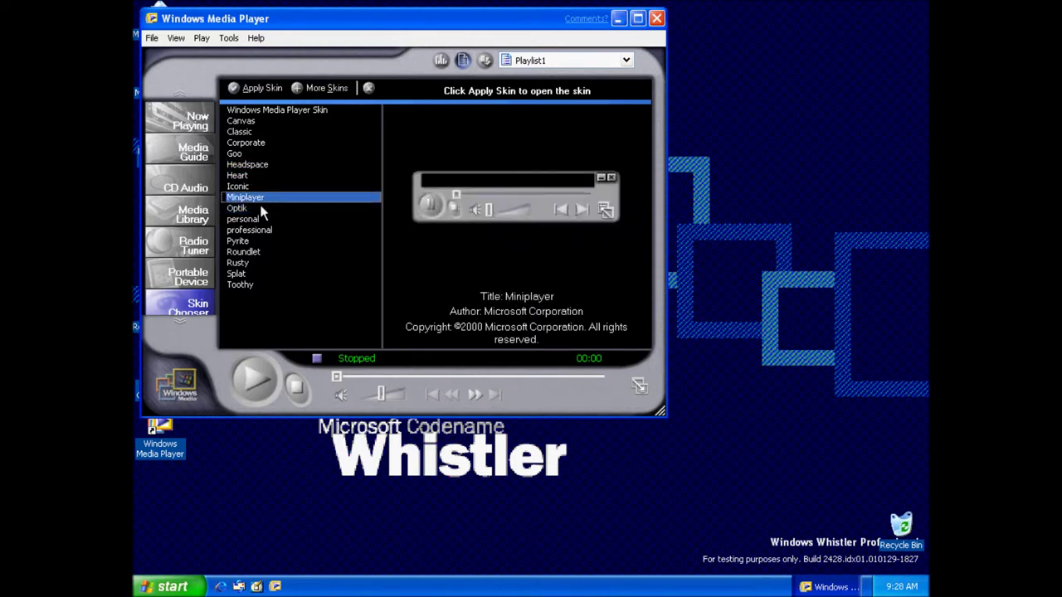
click(249, 209)
click(251, 220)
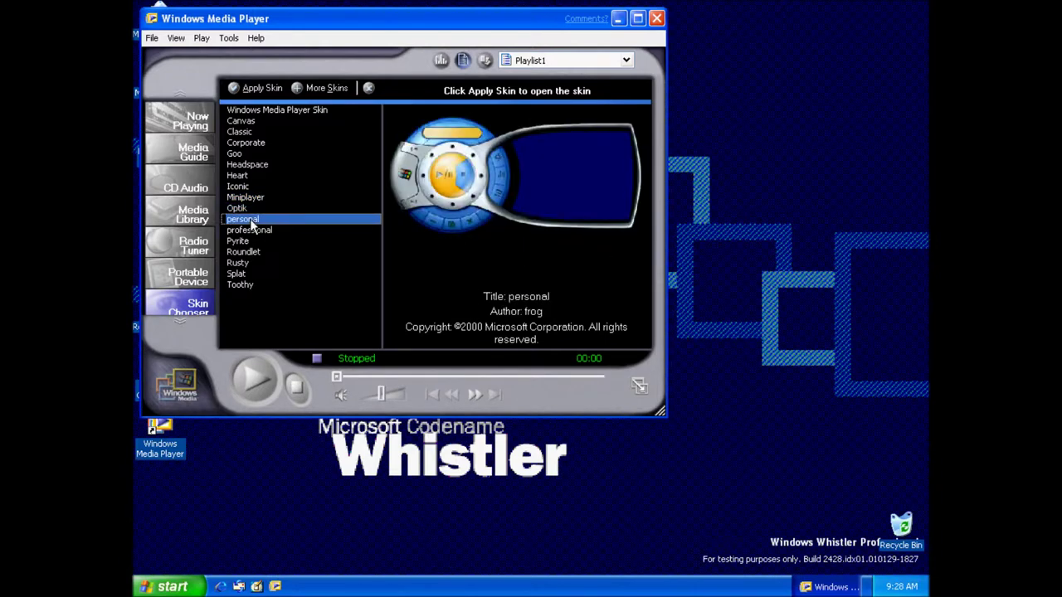
click(251, 231)
click(246, 242)
click(246, 253)
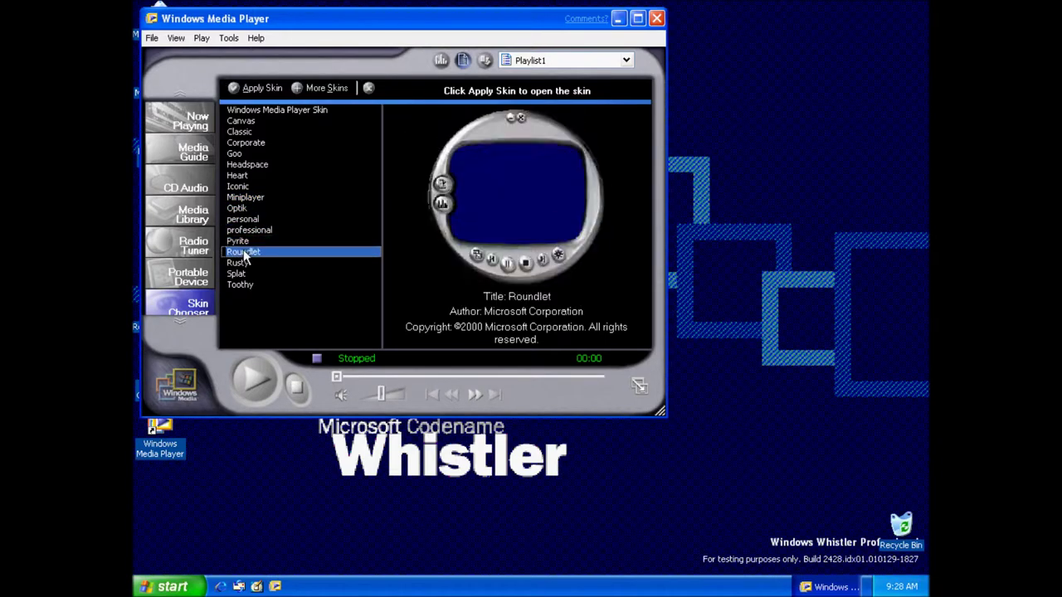
click(245, 263)
click(243, 274)
click(246, 285)
click(246, 276)
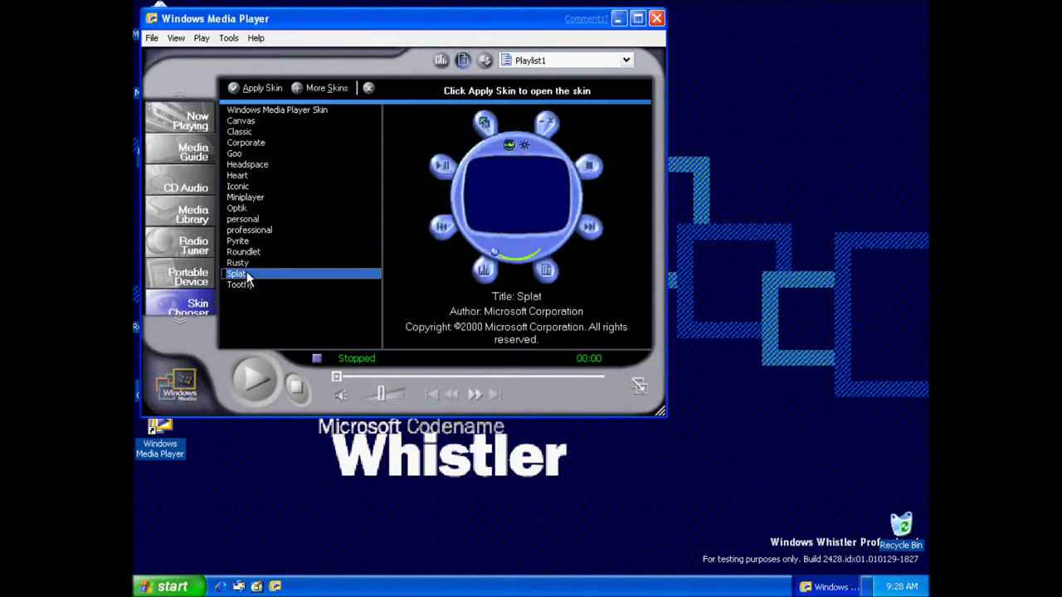
click(184, 121)
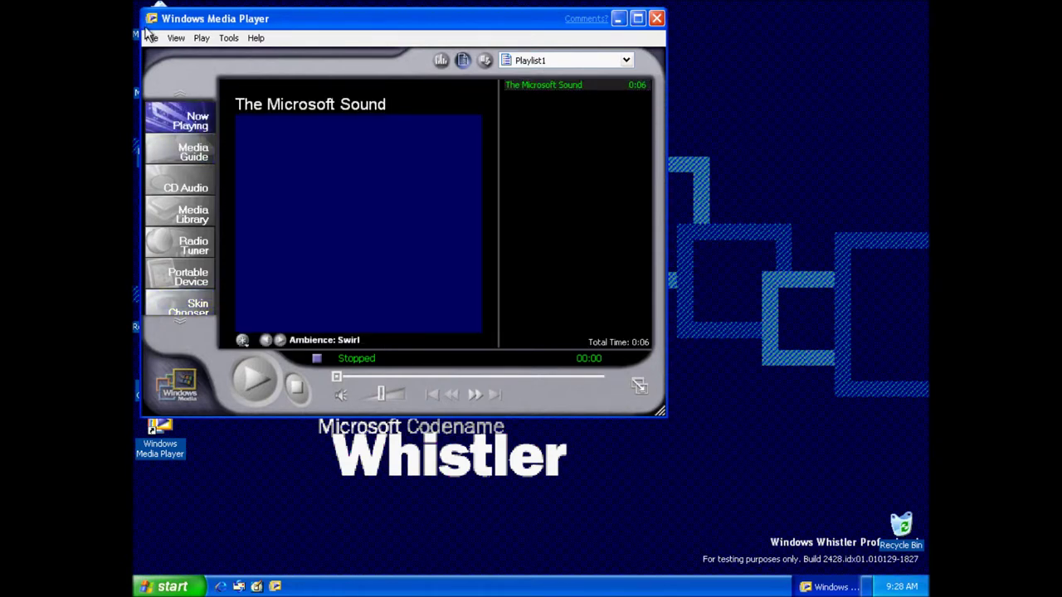
Step: Use File > Open to bring up the open-file window and browse up to My Computer
click(149, 38)
click(155, 56)
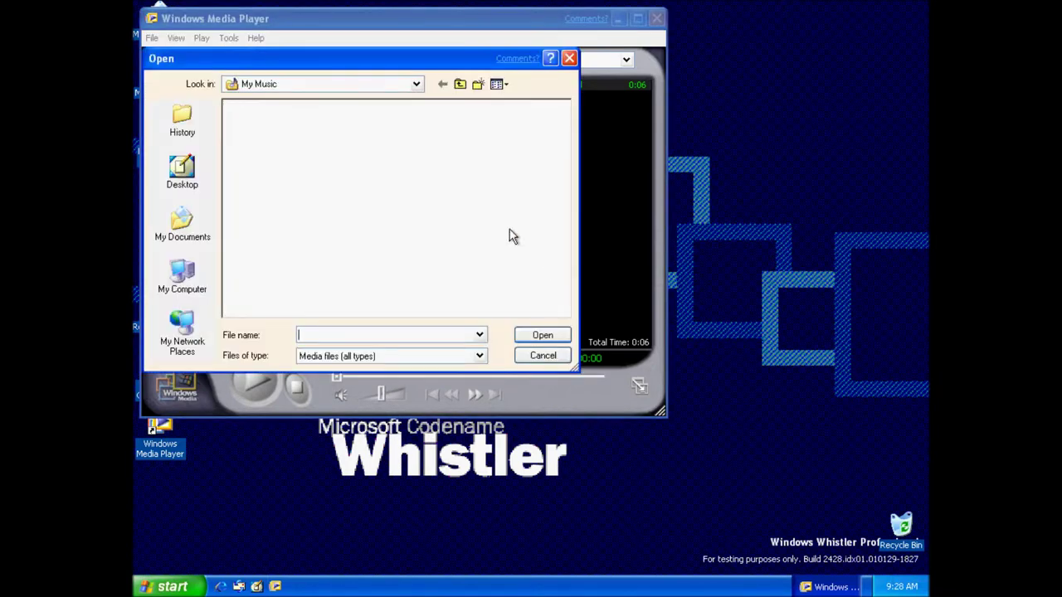
click(460, 84)
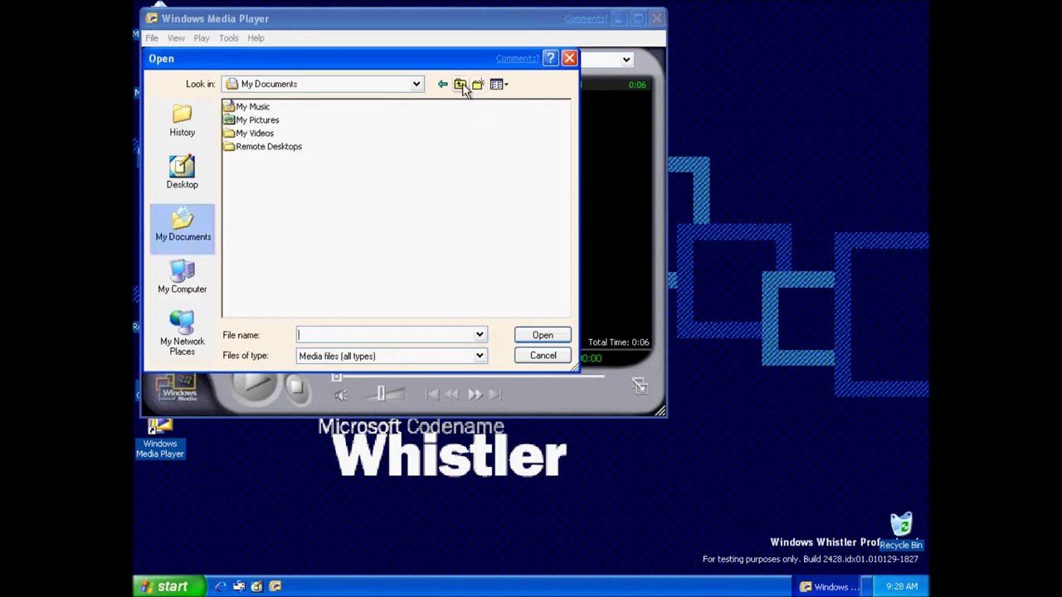
double_click(262, 107)
click(460, 84)
click(460, 84)
double_click(261, 119)
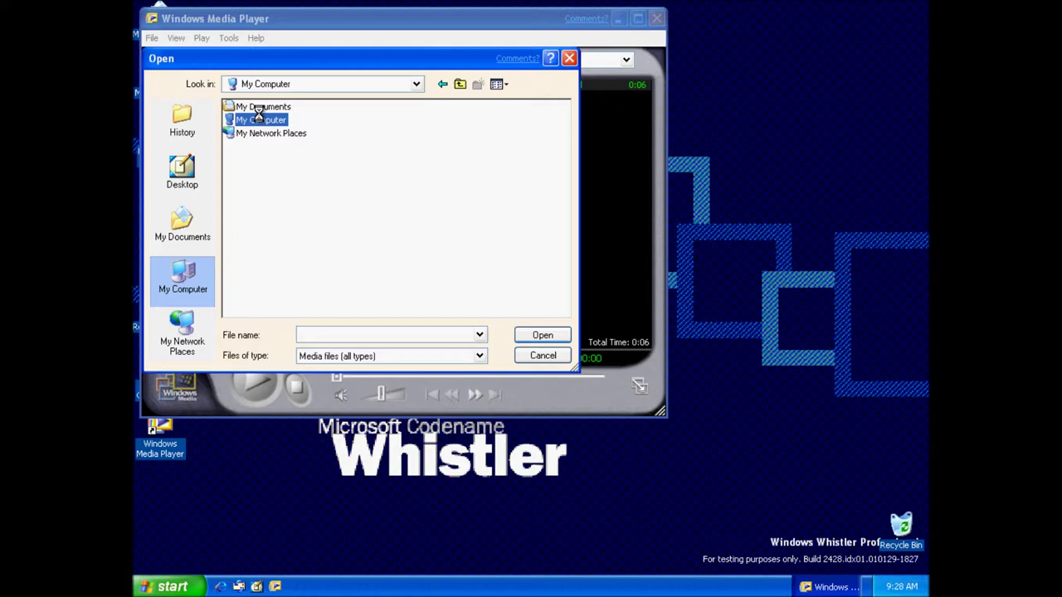
Step: Go to Shared Documents > Shared Music and open the 'music' file
click(263, 160)
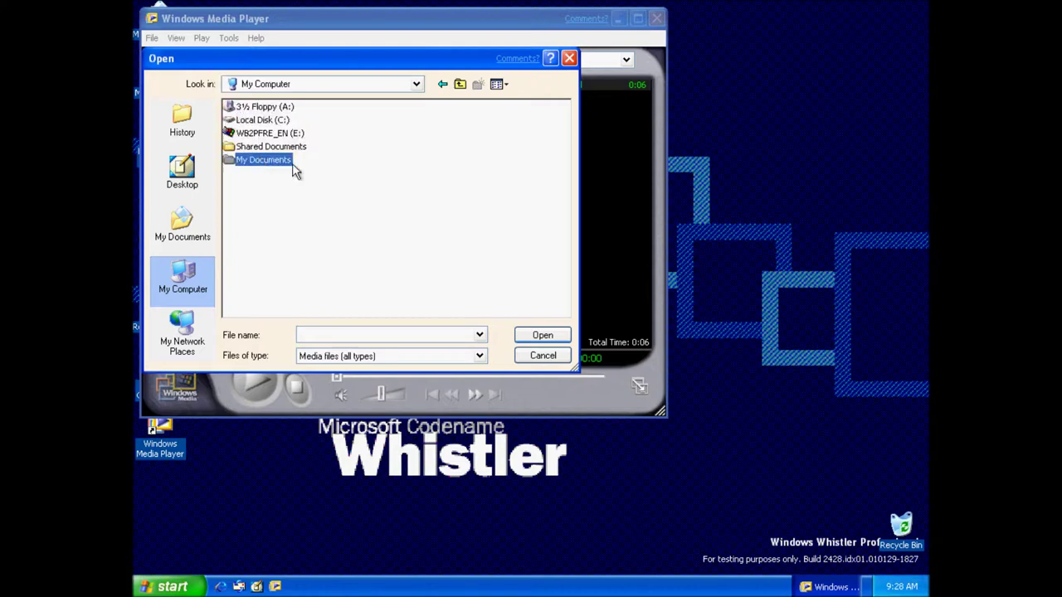
double_click(232, 160)
double_click(249, 106)
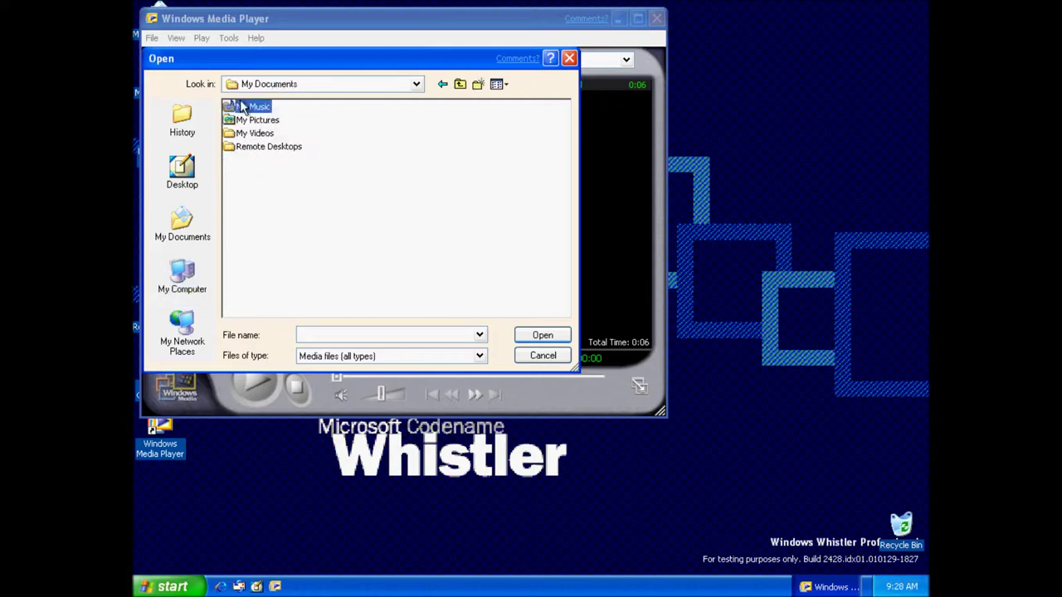
click(465, 88)
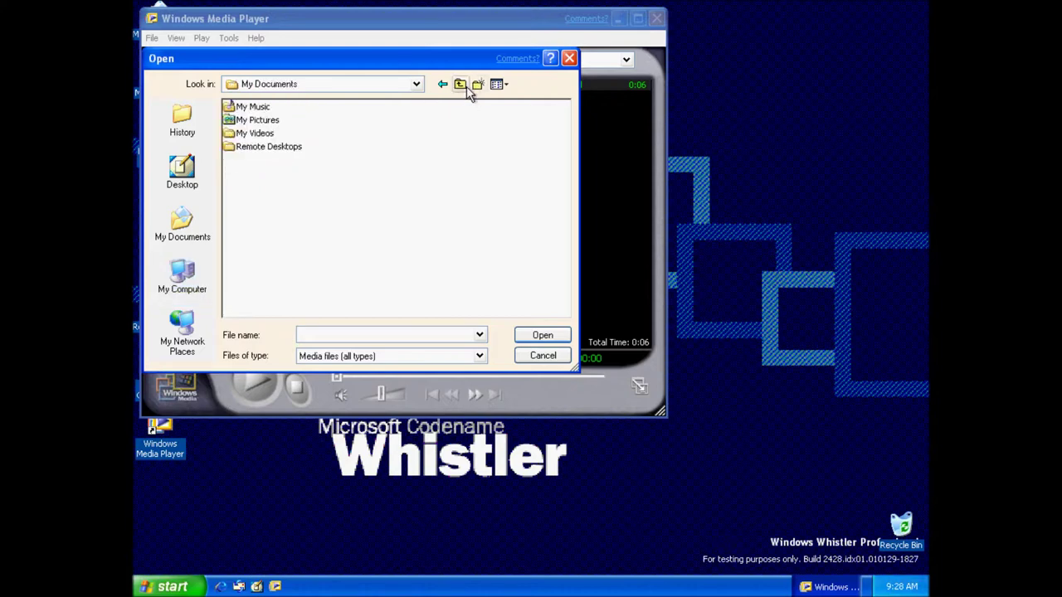
click(464, 87)
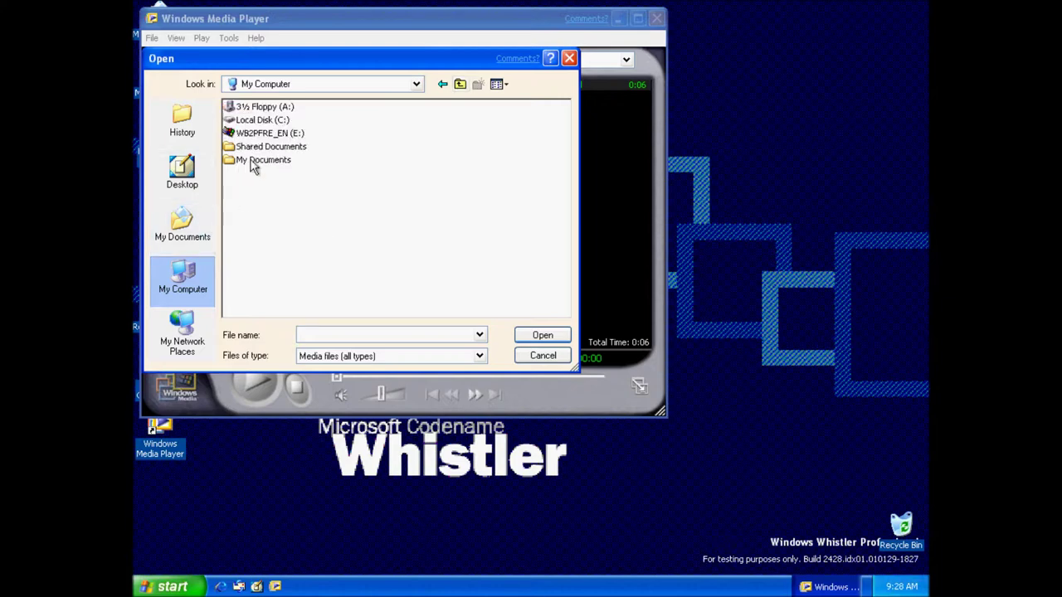
click(258, 149)
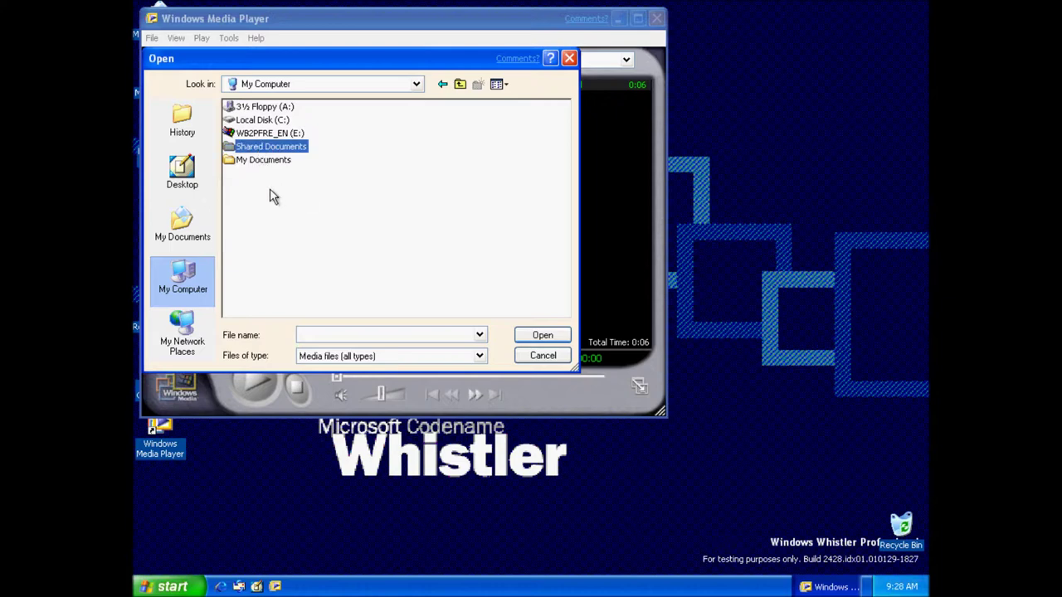
double_click(237, 150)
double_click(249, 120)
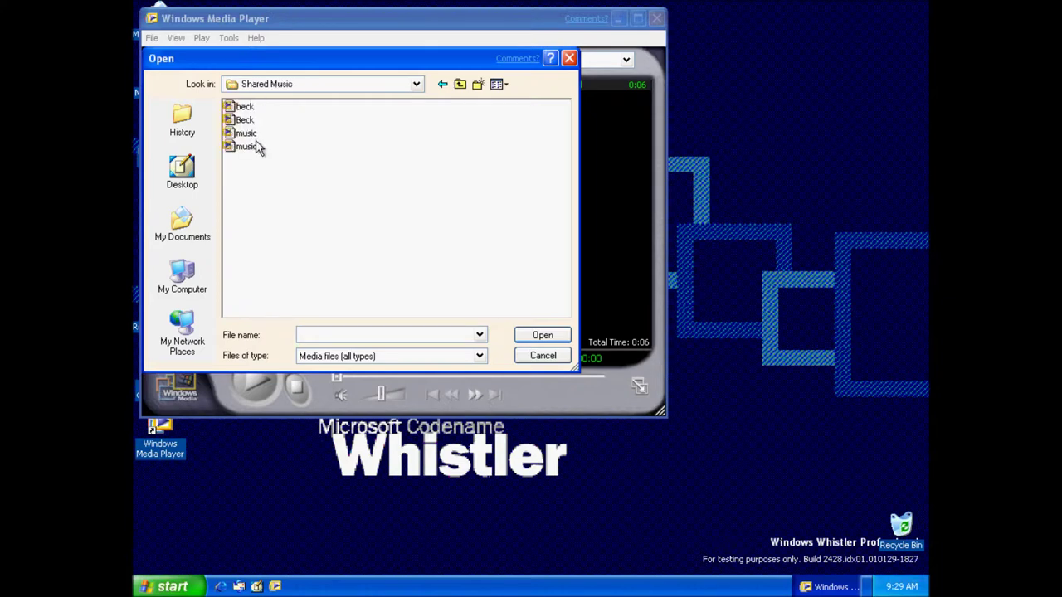
click(246, 149)
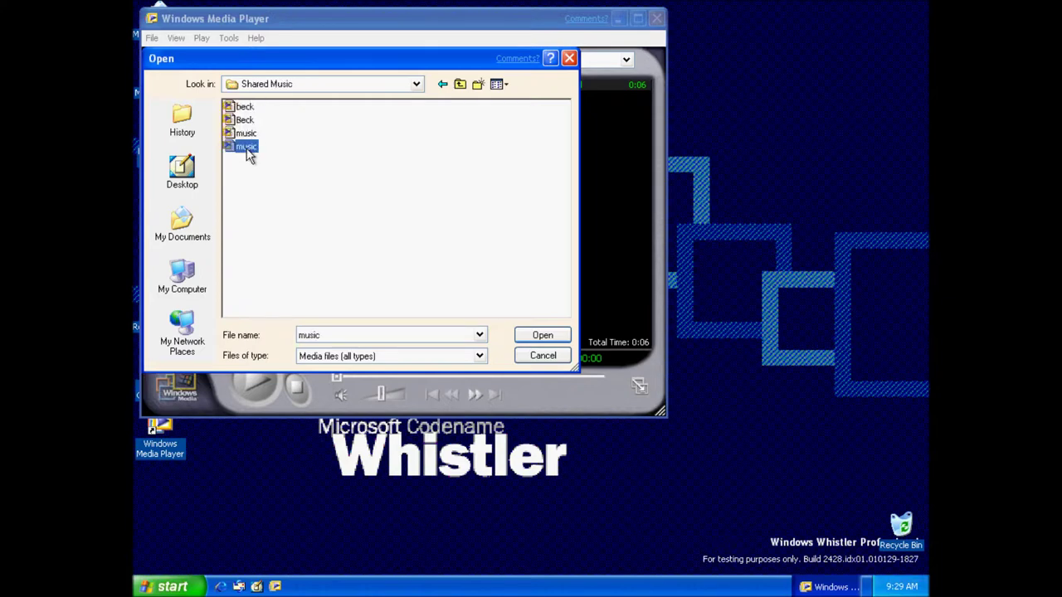
click(543, 338)
Step: Play the 'music' file with the Ambience: Random visualization, then close Media Player
click(541, 335)
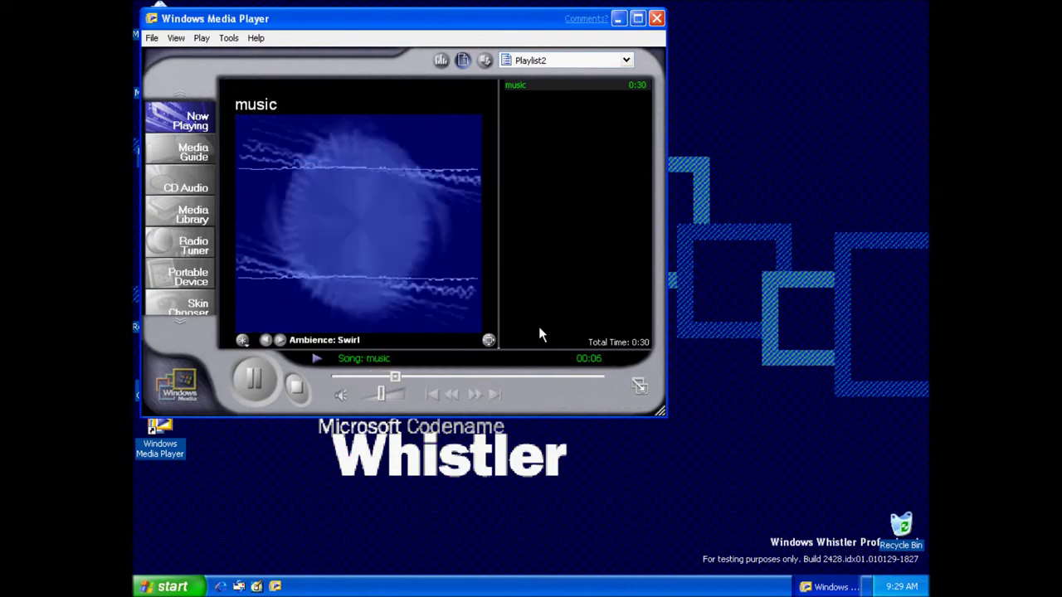
click(264, 341)
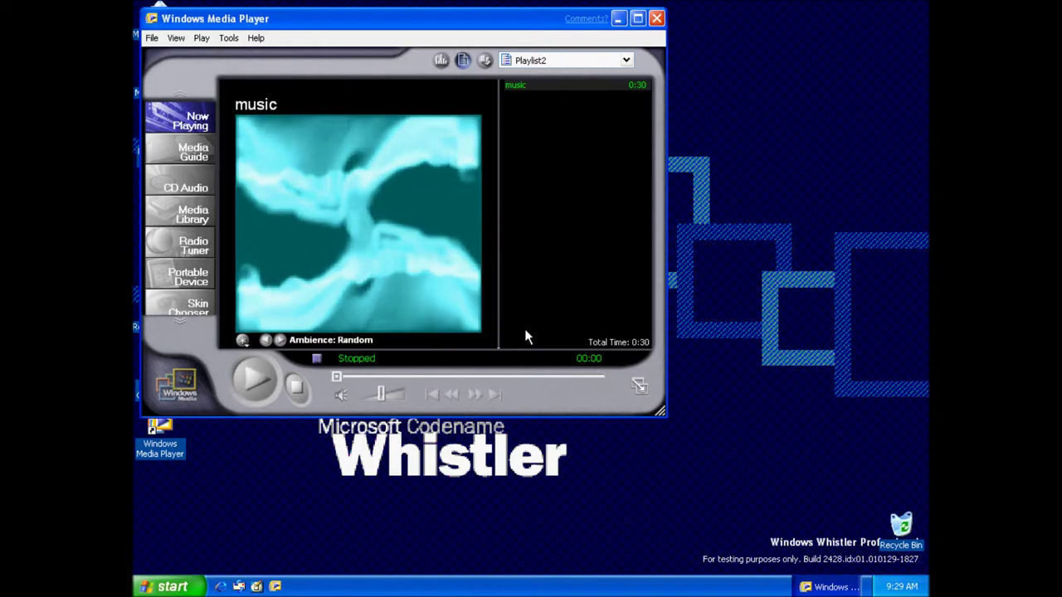
click(656, 18)
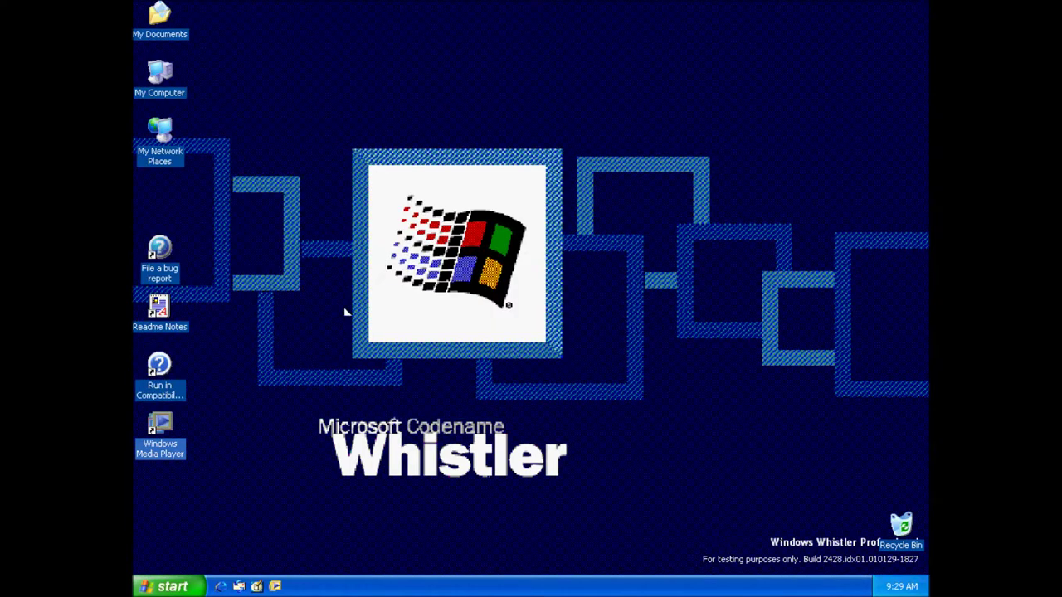
Step: Launch Internet Explorer and enter 'mario' in the address bar to get Bing results
click(223, 589)
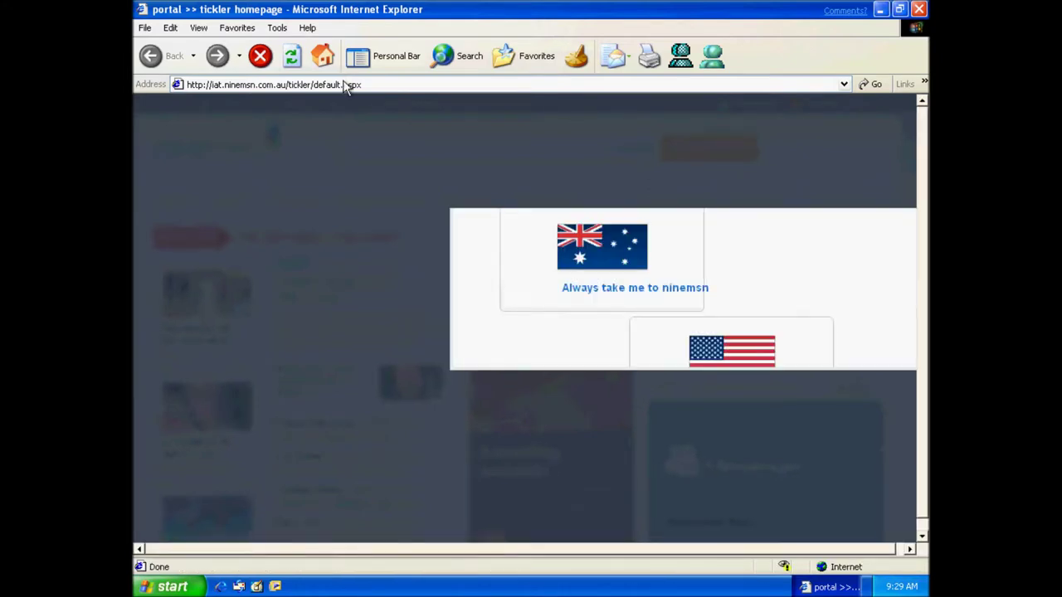
click(347, 87)
text(ma)
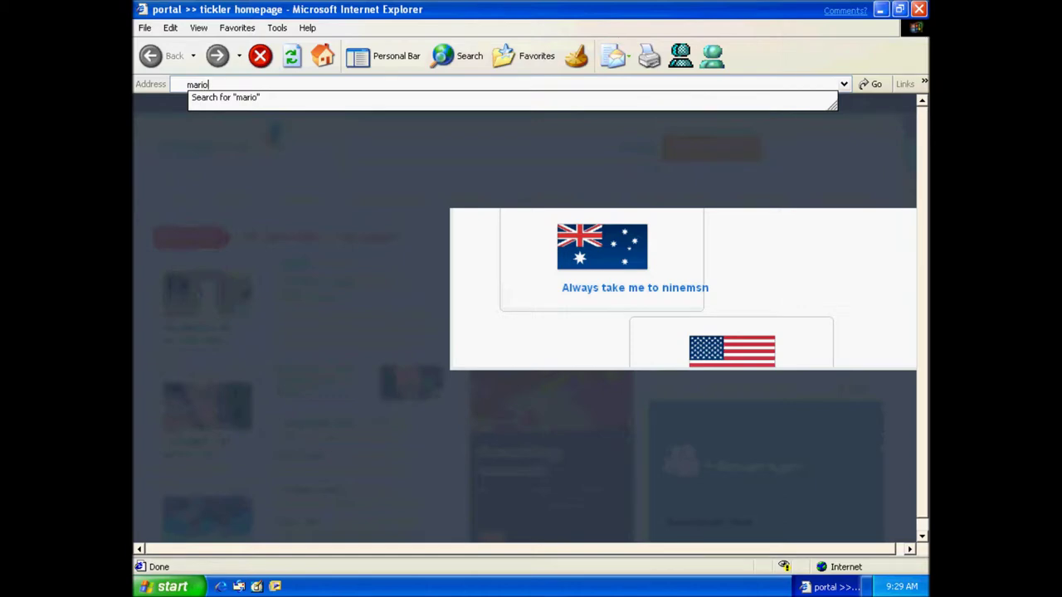
text(rio)
key(Return)
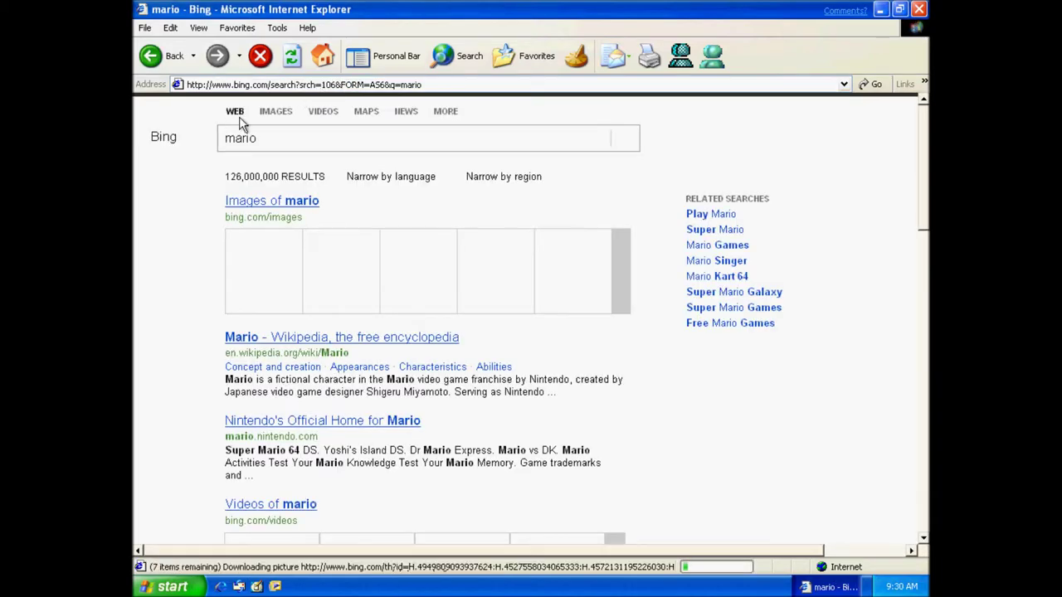
Step: Switch to Bing image results for mario, scroll through them, and dismiss the security alert
click(273, 121)
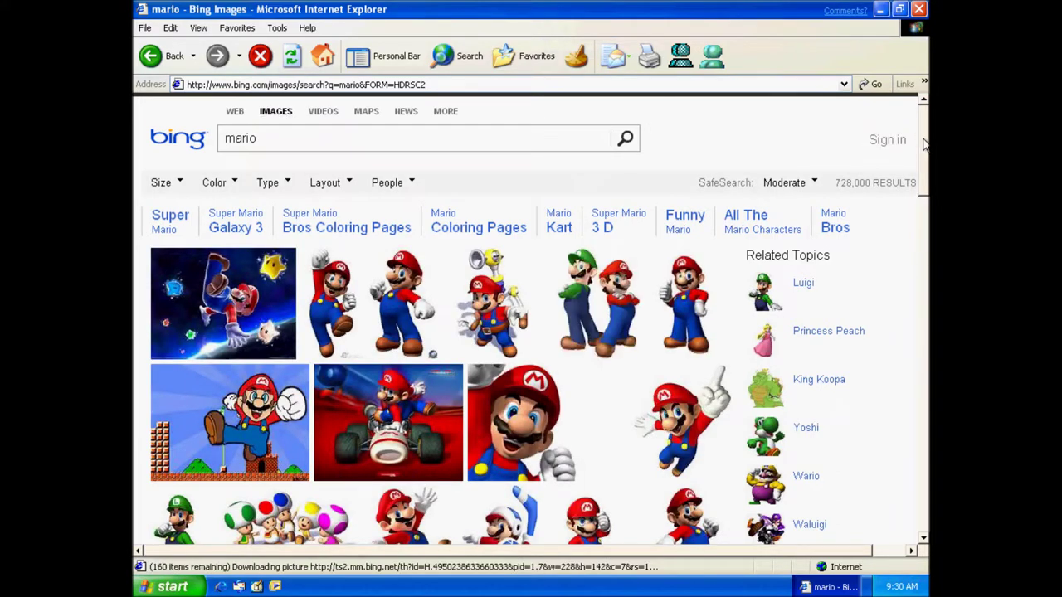
drag(924, 145, 925, 461)
drag(925, 361, 925, 453)
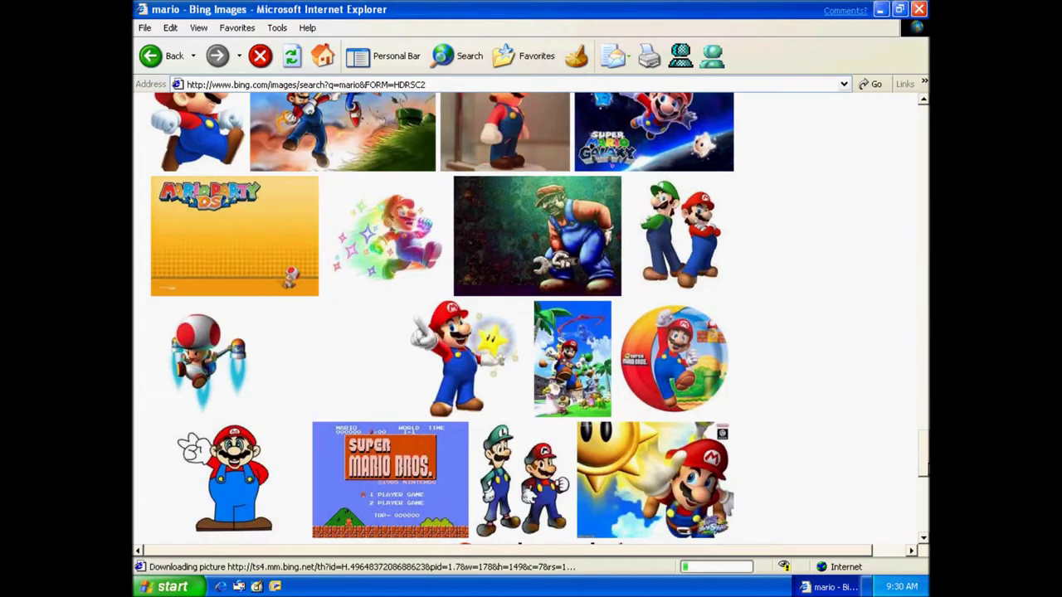
drag(926, 390, 925, 481)
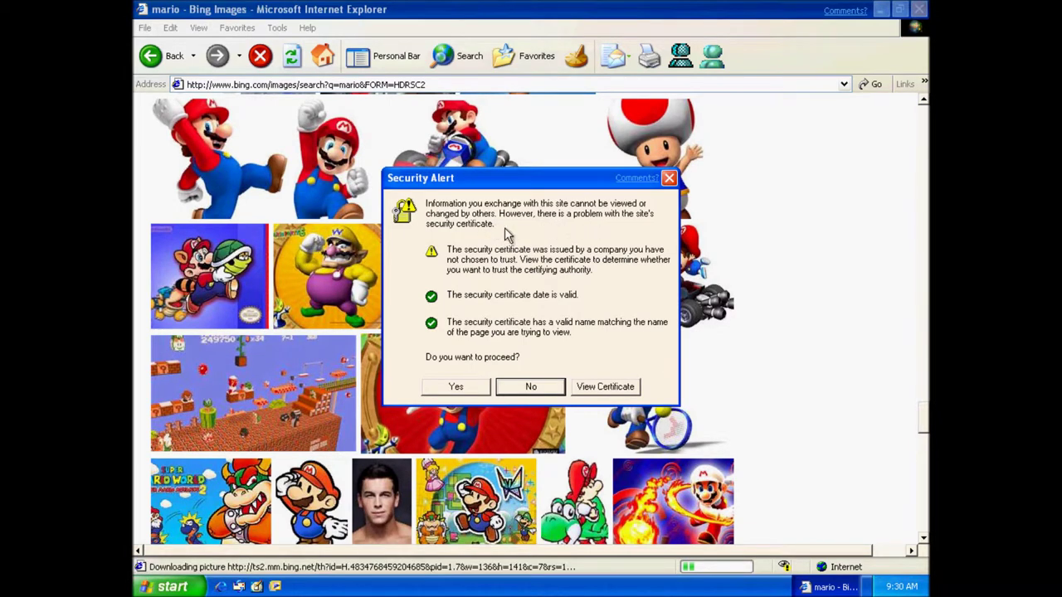
click(532, 388)
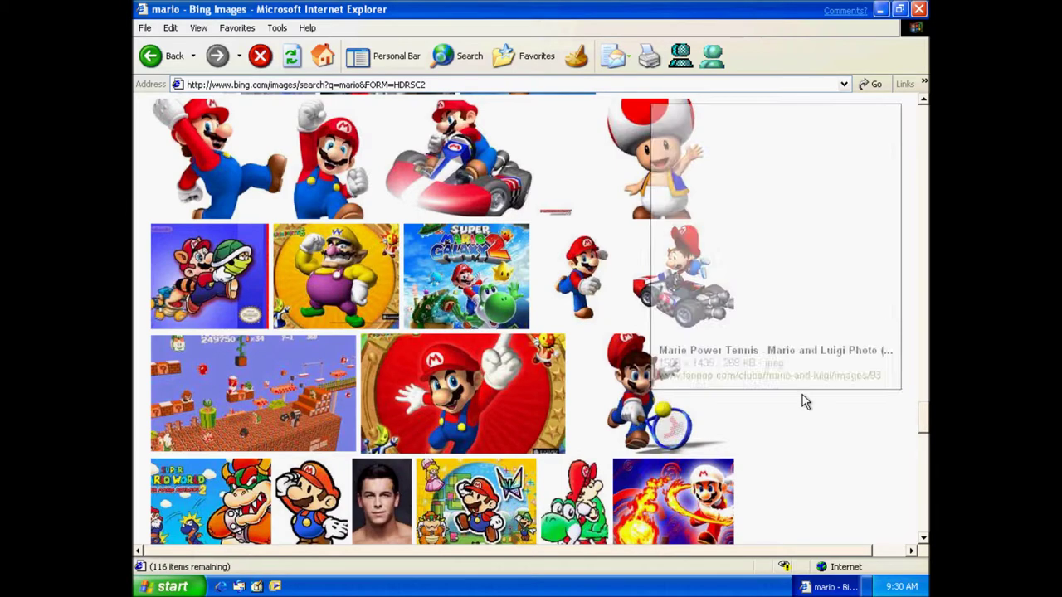
drag(924, 413, 924, 116)
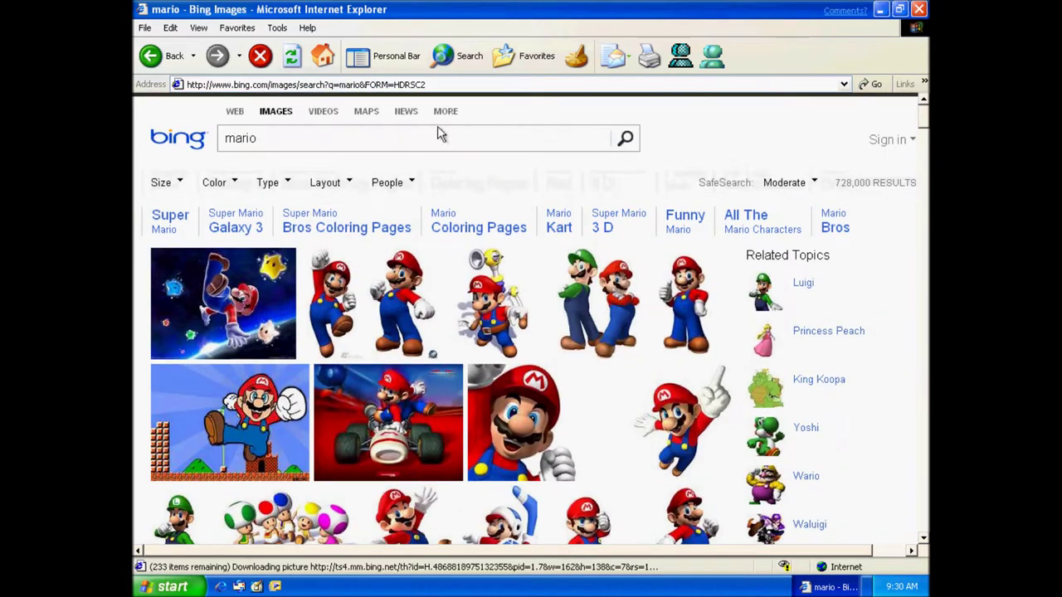
Step: Search Bing images for 'super mario'
click(218, 136)
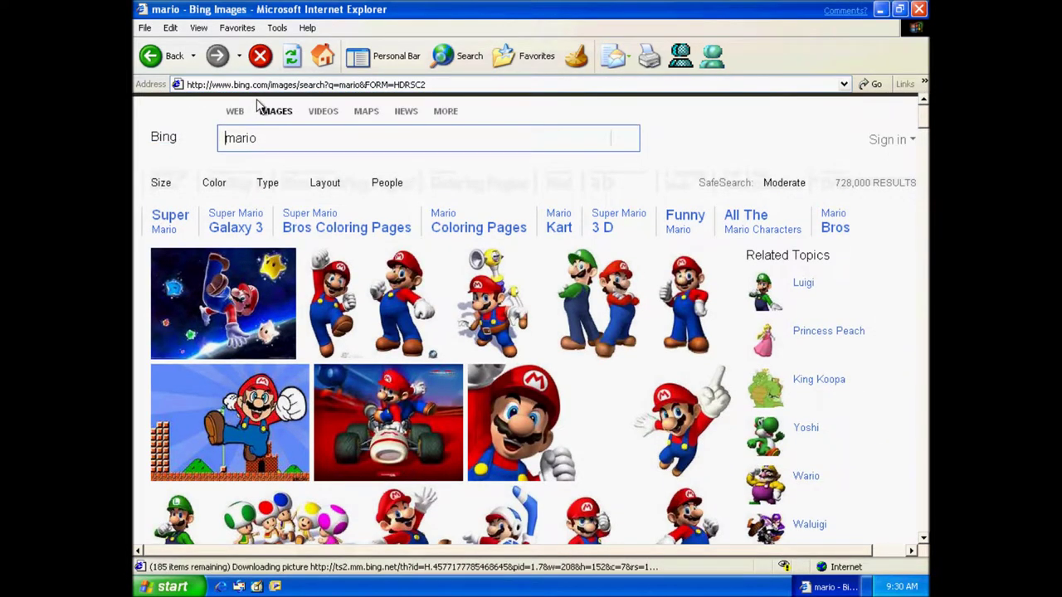
key(BackSpace)
text(super)
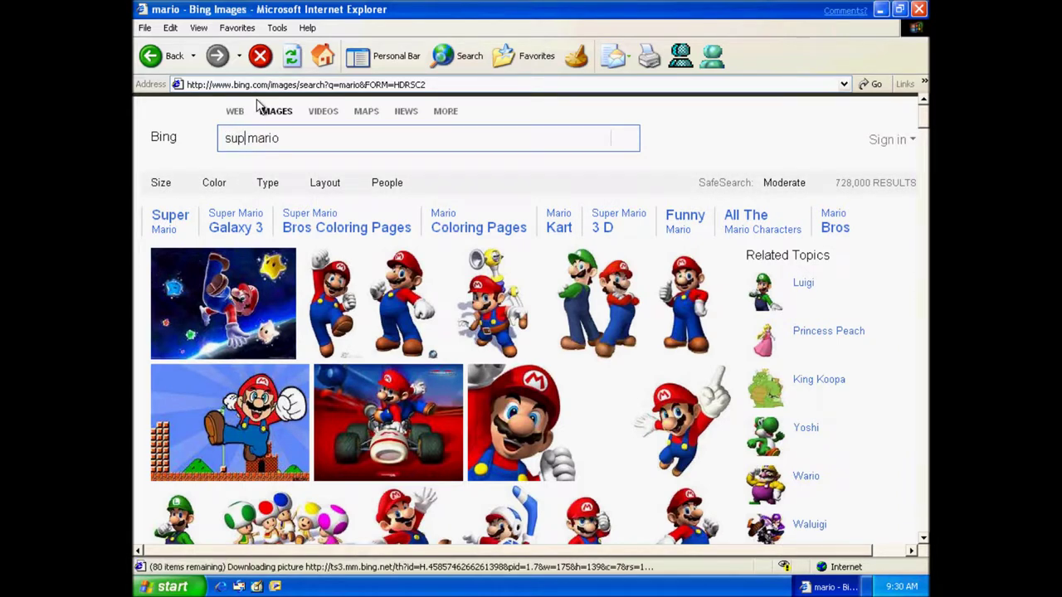
key(Return)
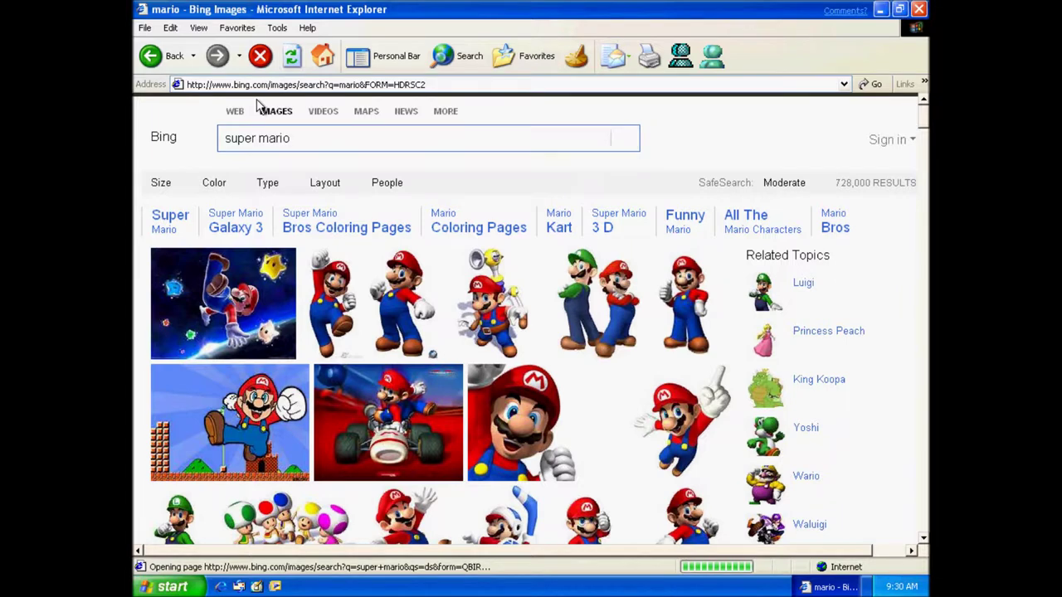